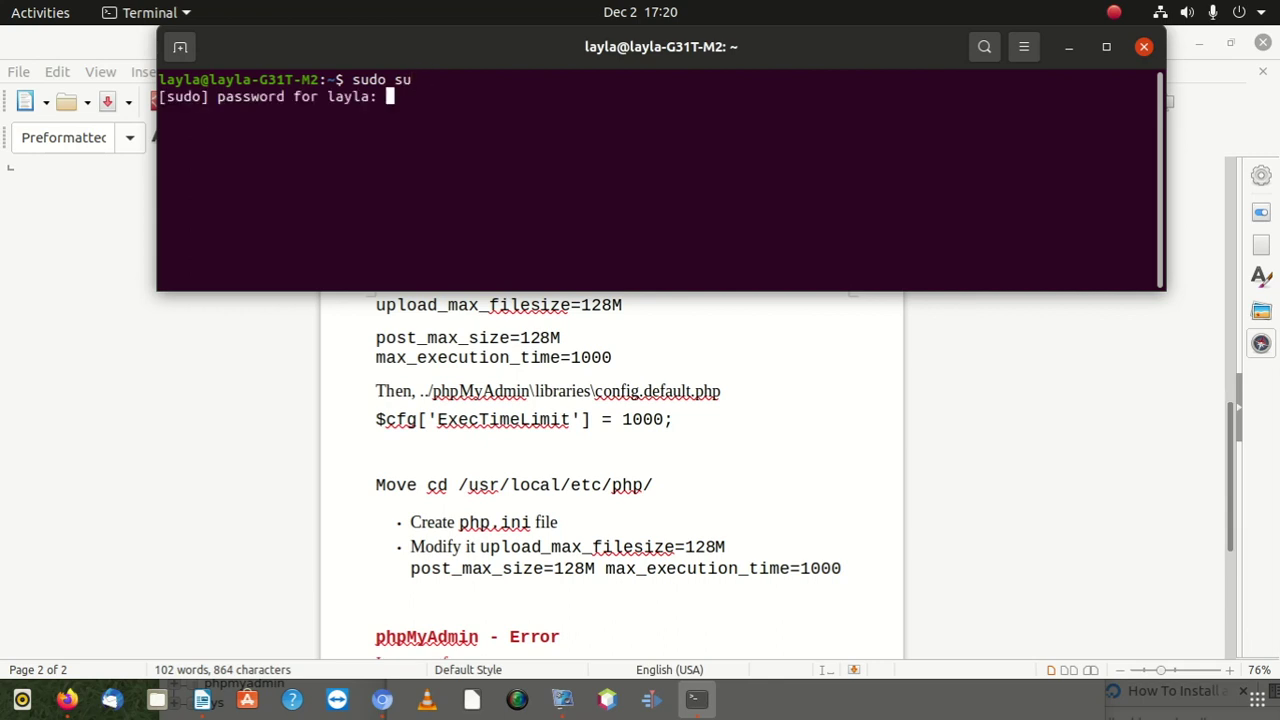
- Submit the sudo account password to get a root shell and clear the terminal
key("Return")
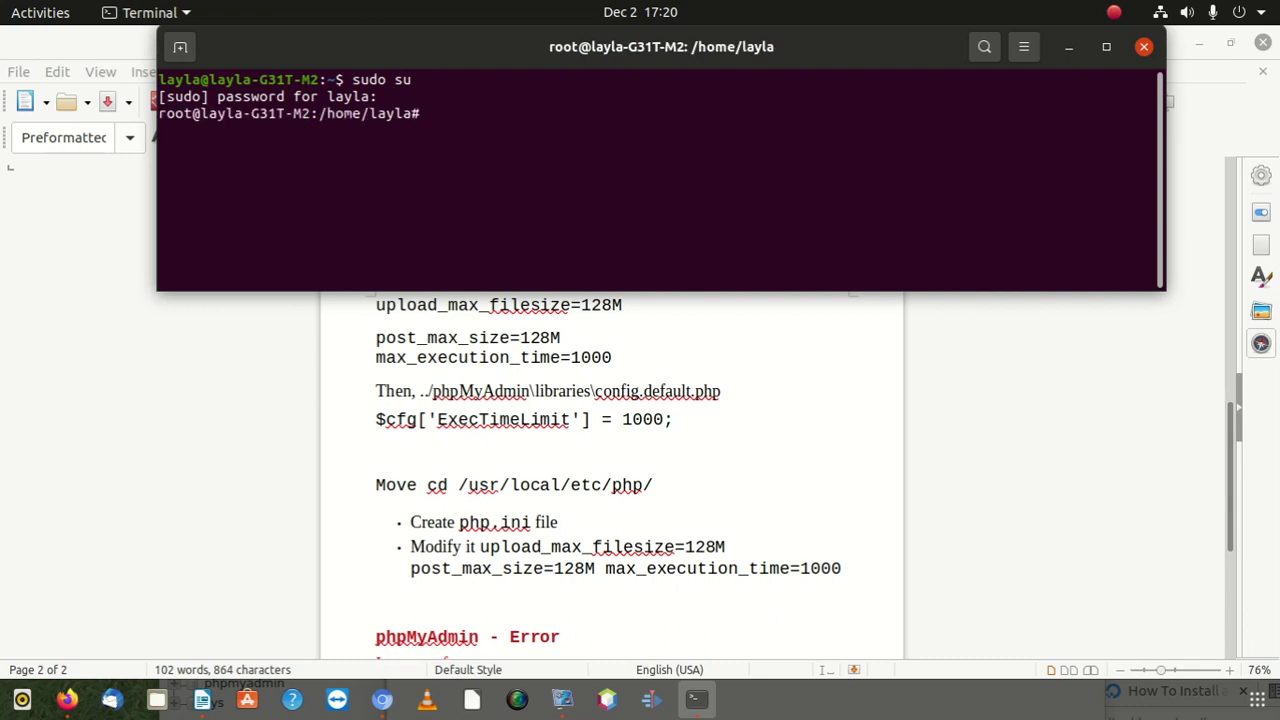
type("clear")
key("Return")
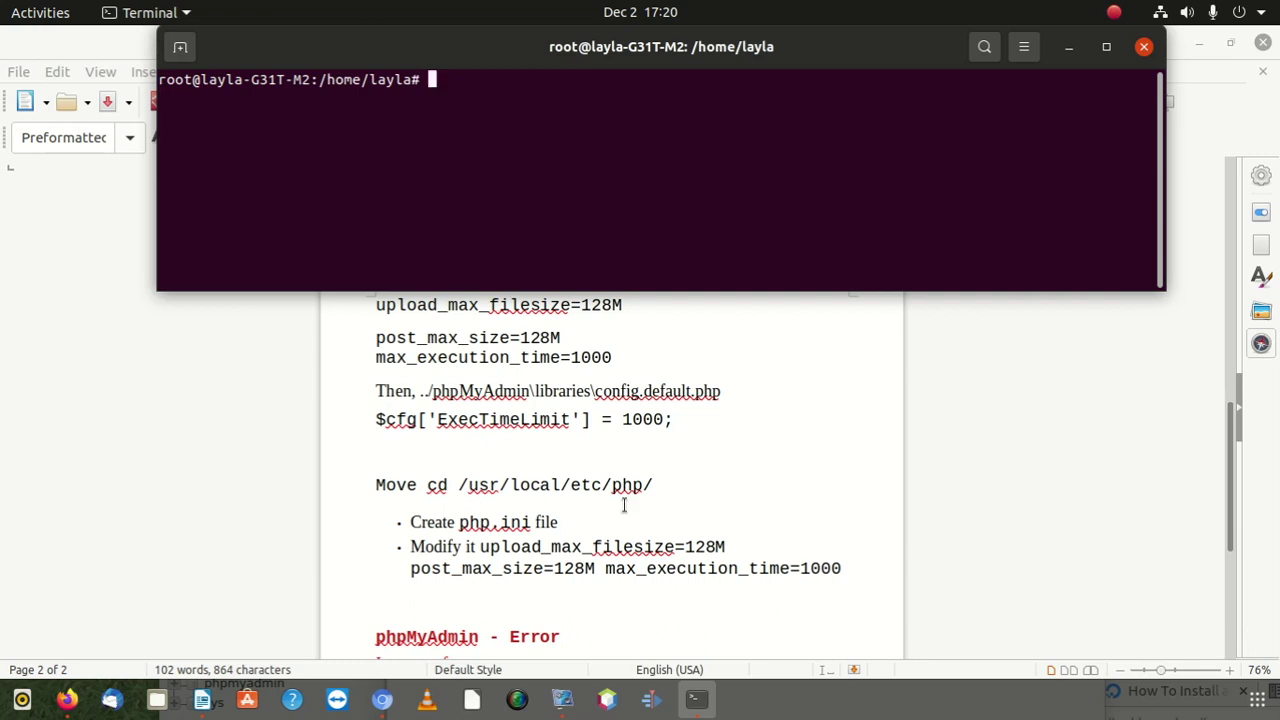
- Try to change into /usr/local/etc/php/ in the terminal using the cd command copied from the Writer notes
left_click(651, 480)
left_click_drag(651, 480, 429, 480)
right_click(452, 479)
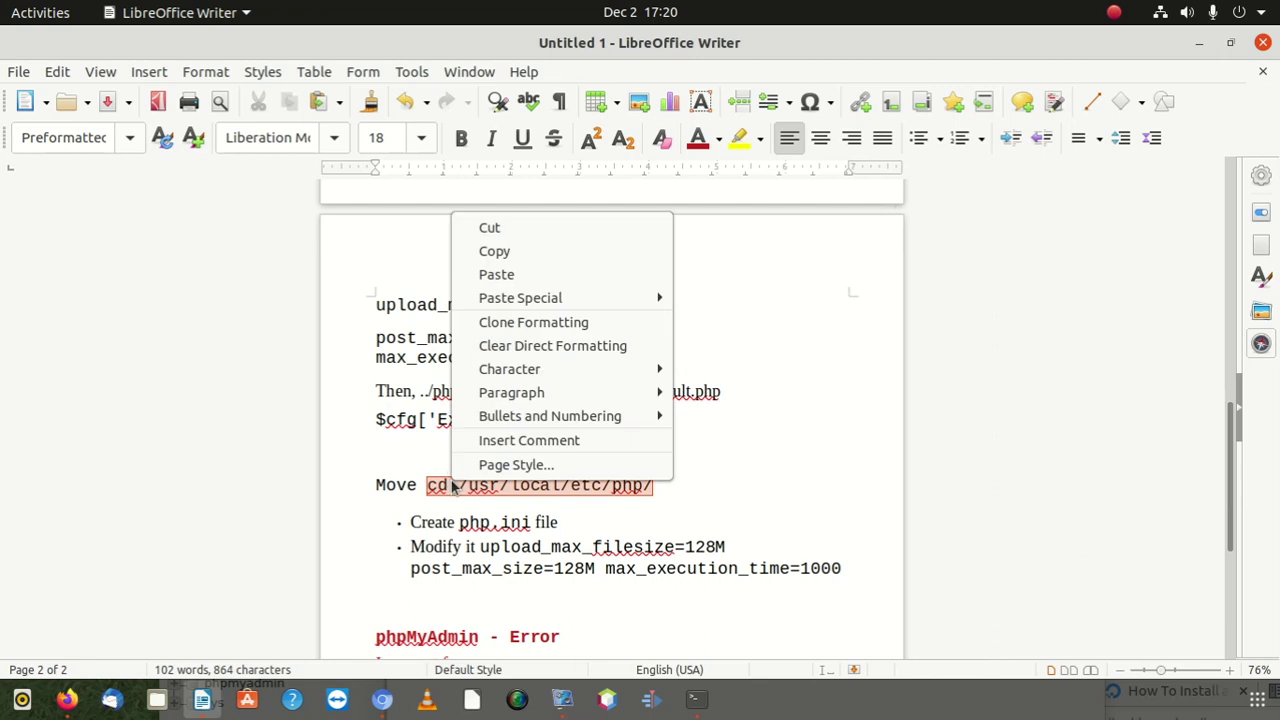
left_click(556, 249)
left_click(697, 699)
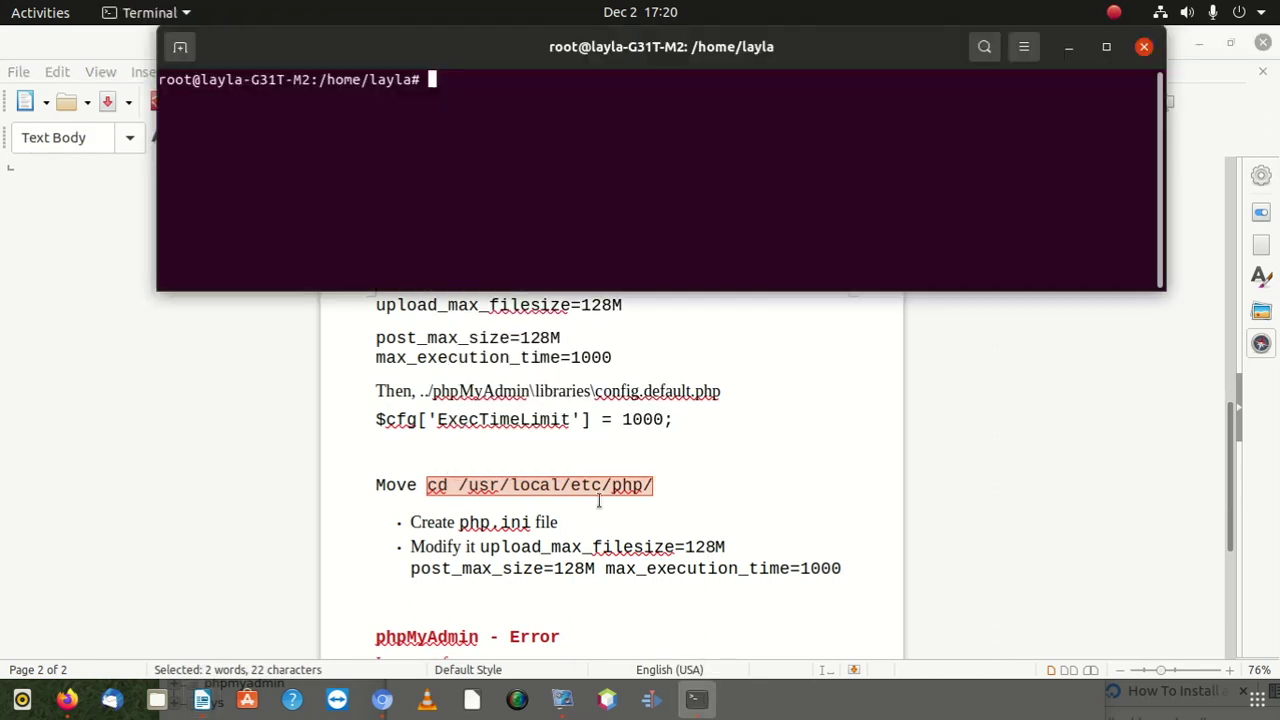
right_click(497, 116)
left_click(575, 178)
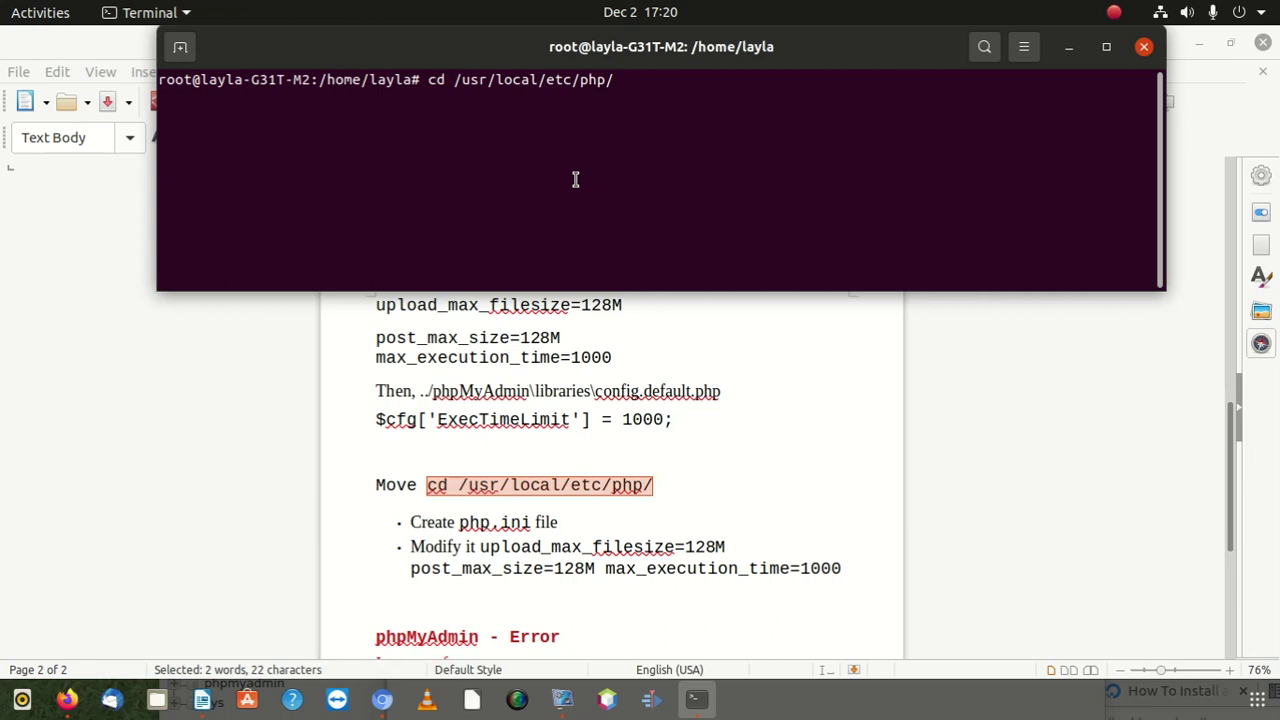
key("Return")
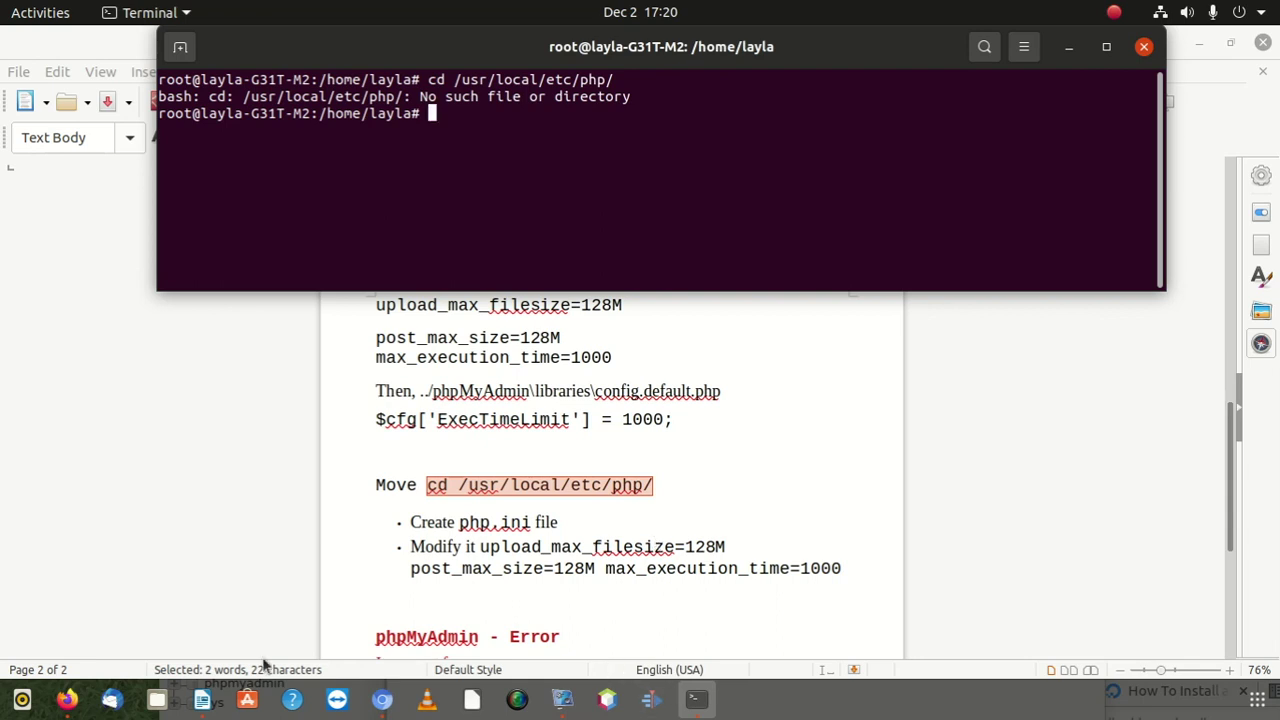
- Switch to the Files app and open the computer's etc folder
left_click(1257, 699)
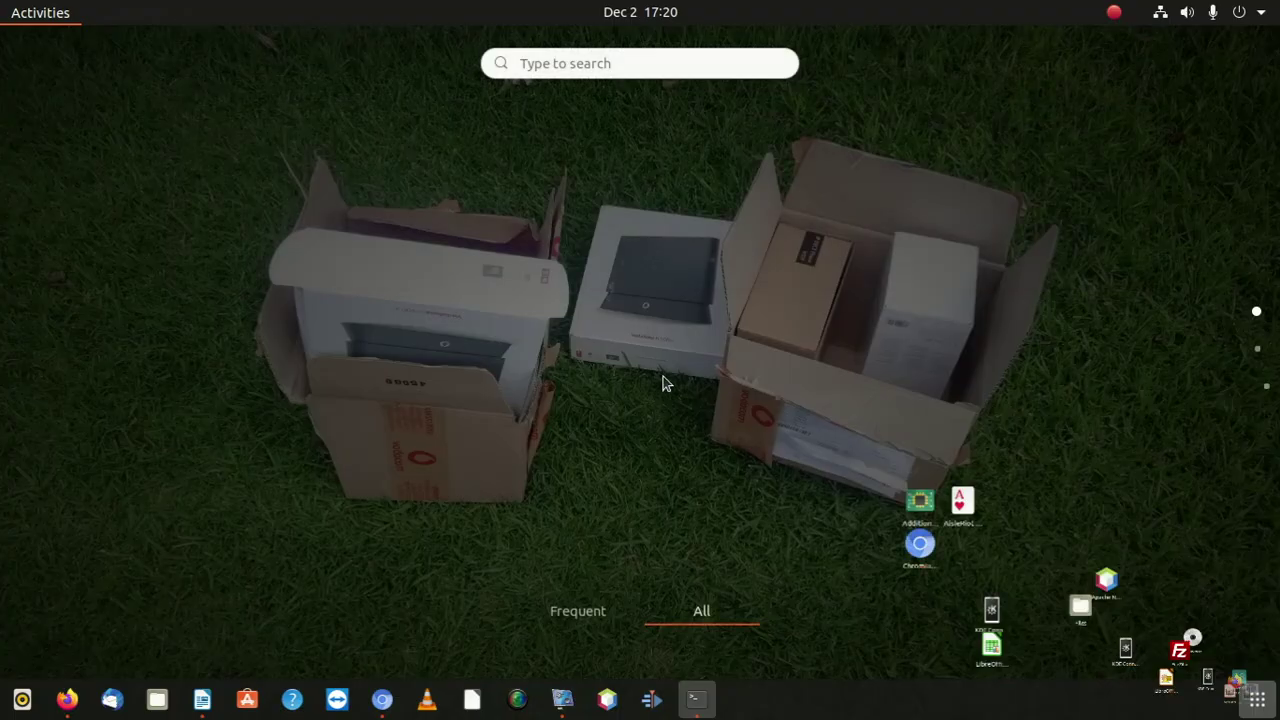
left_click(157, 699)
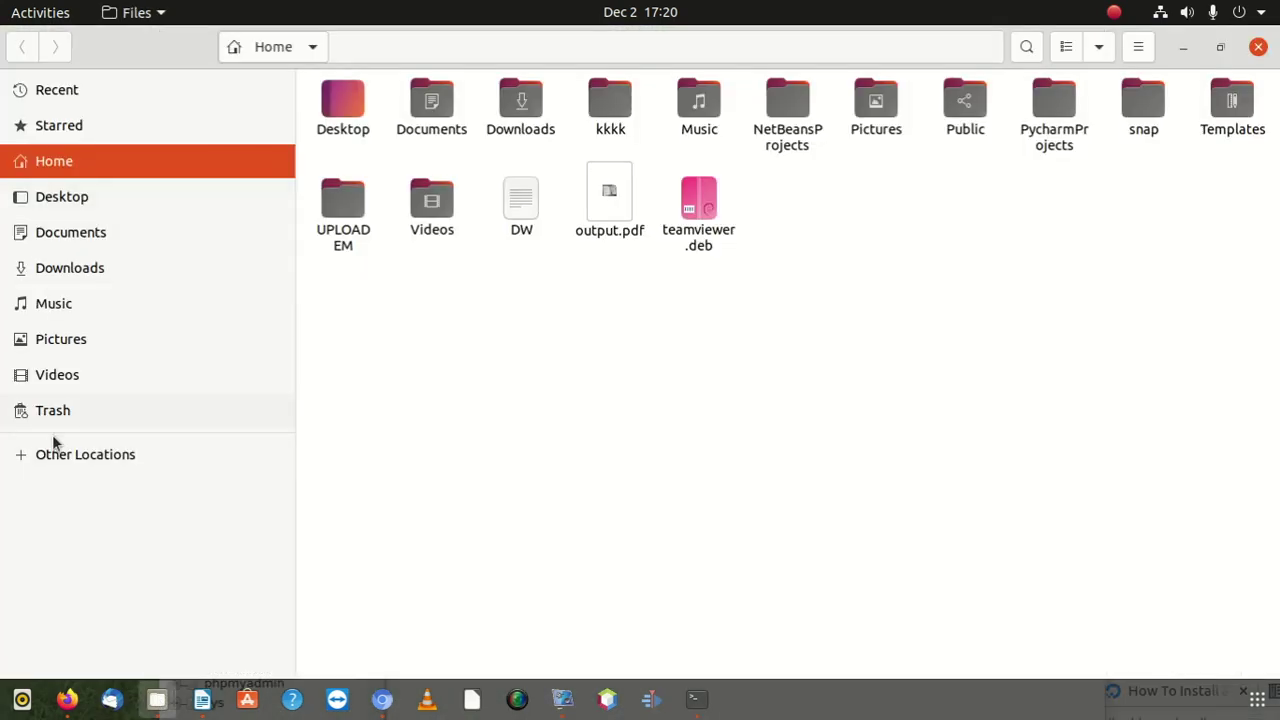
left_click(69, 452)
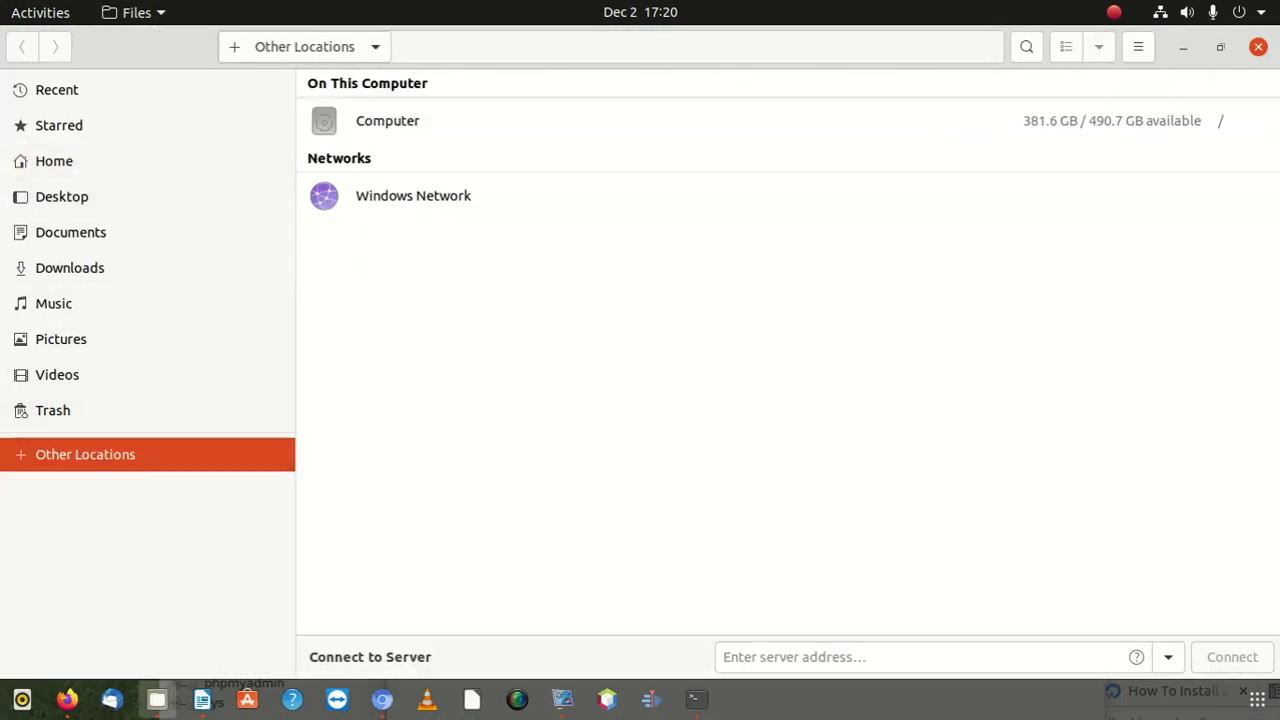
left_click(379, 121)
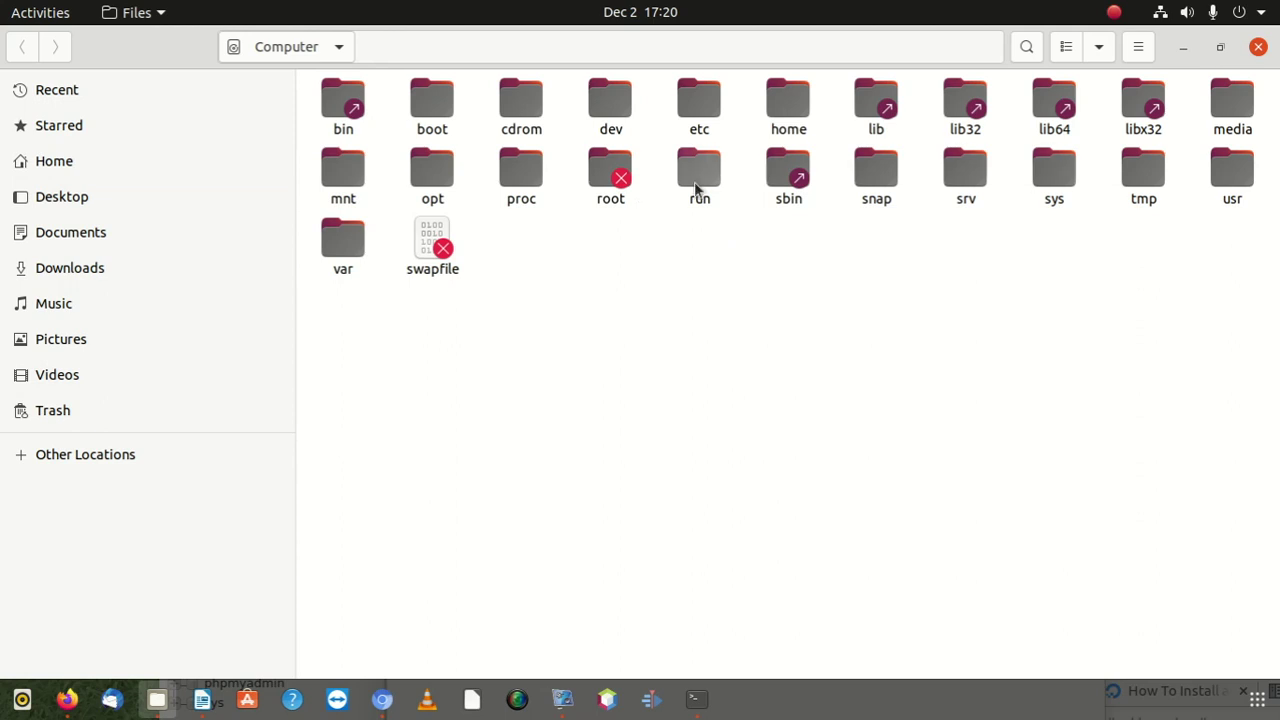
double_click(686, 100)
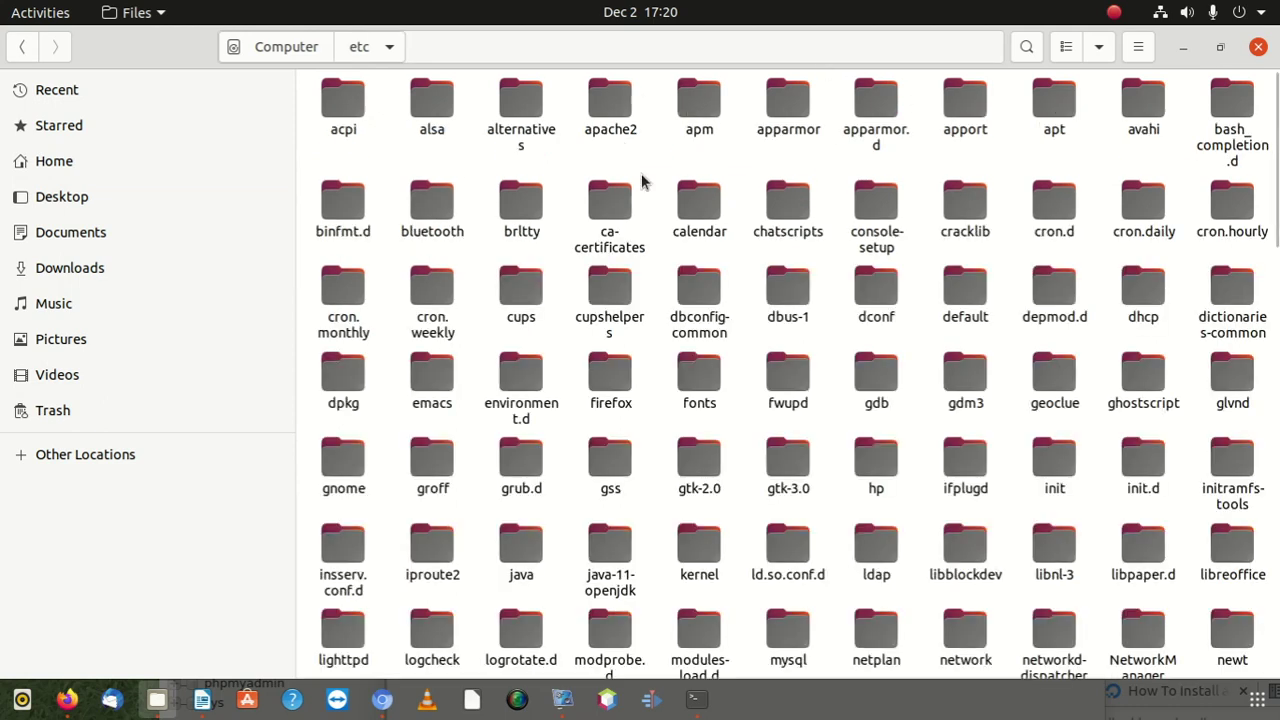
- Open the php/7.4/cli folder inside etc
scroll(650, 232, "down", 8)
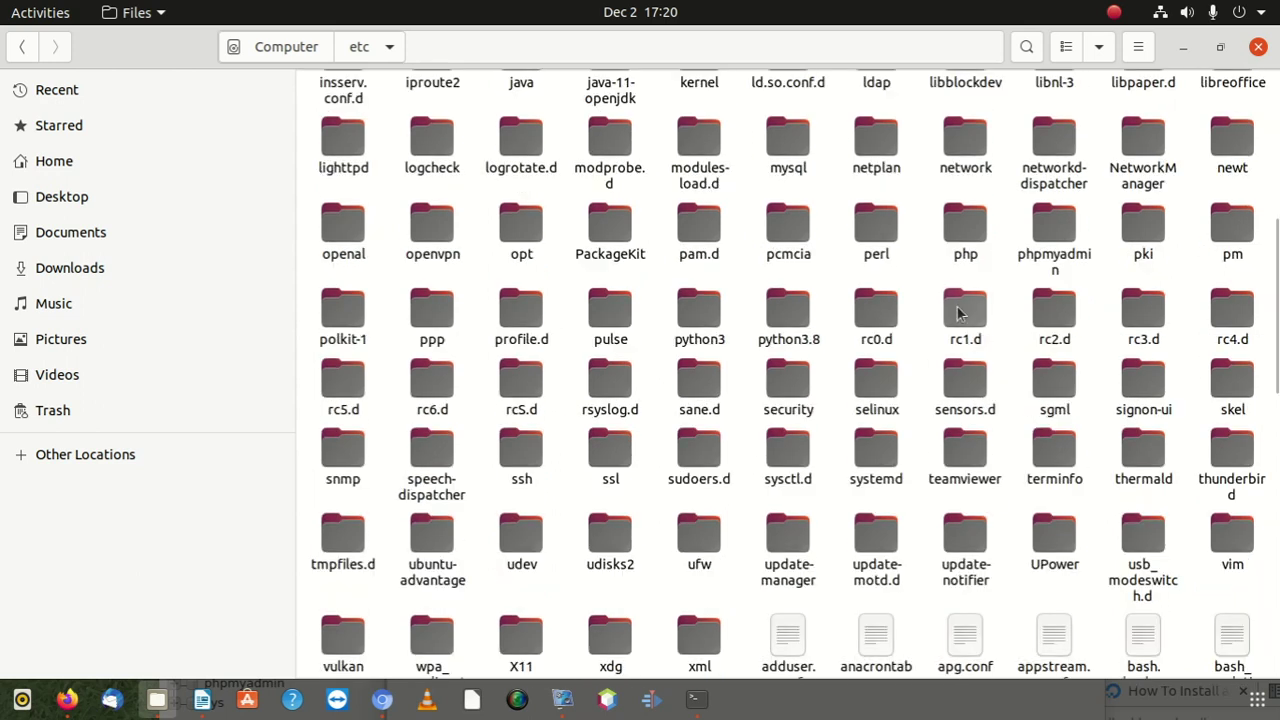
left_click(1049, 232)
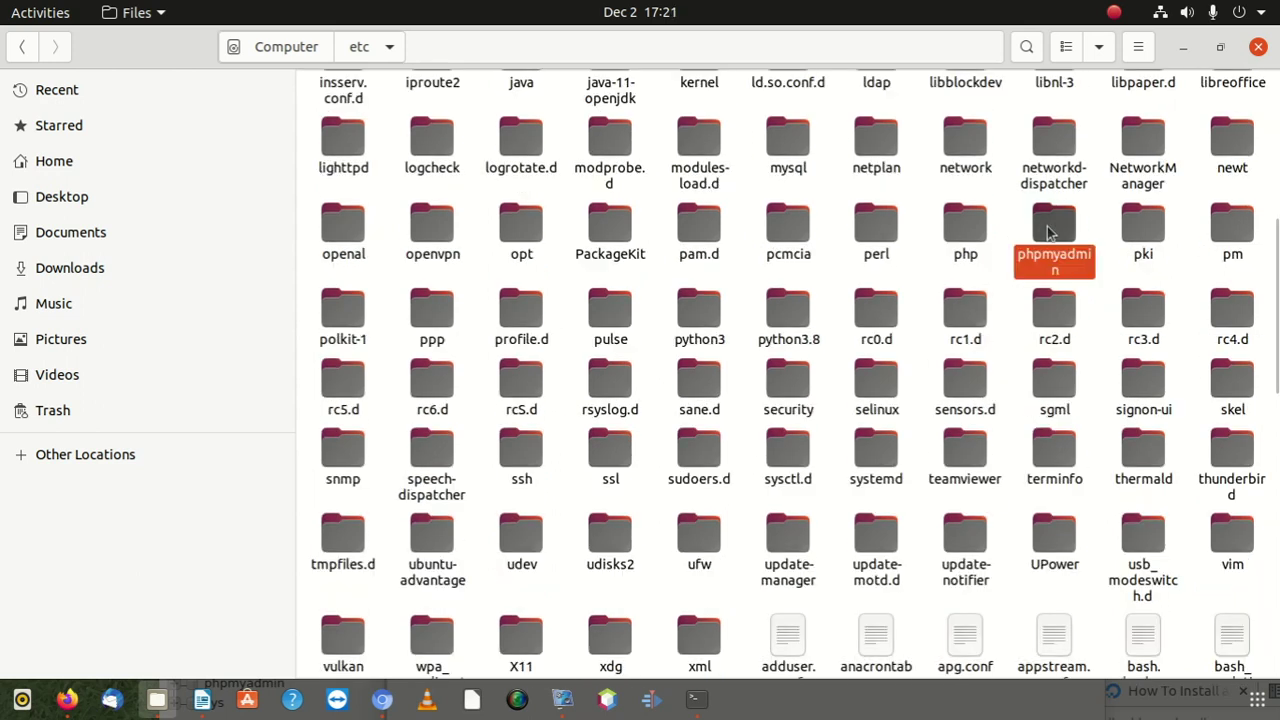
double_click(970, 232)
double_click(383, 87)
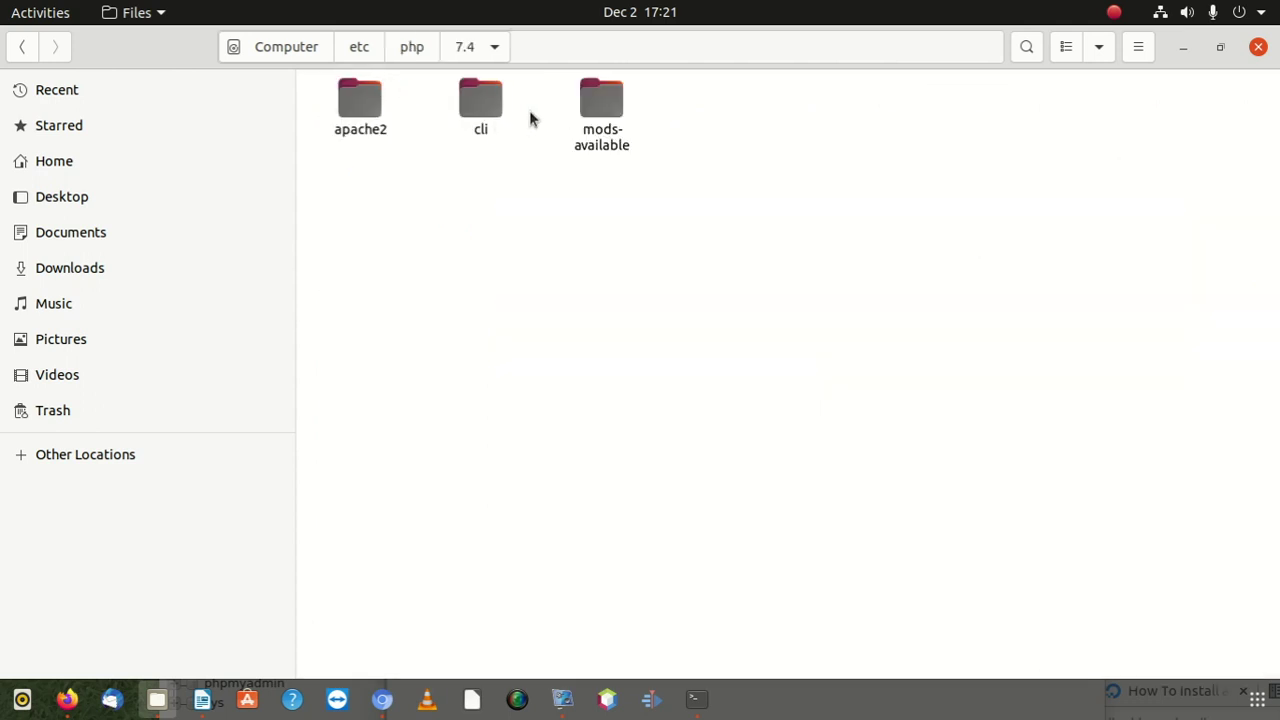
double_click(476, 99)
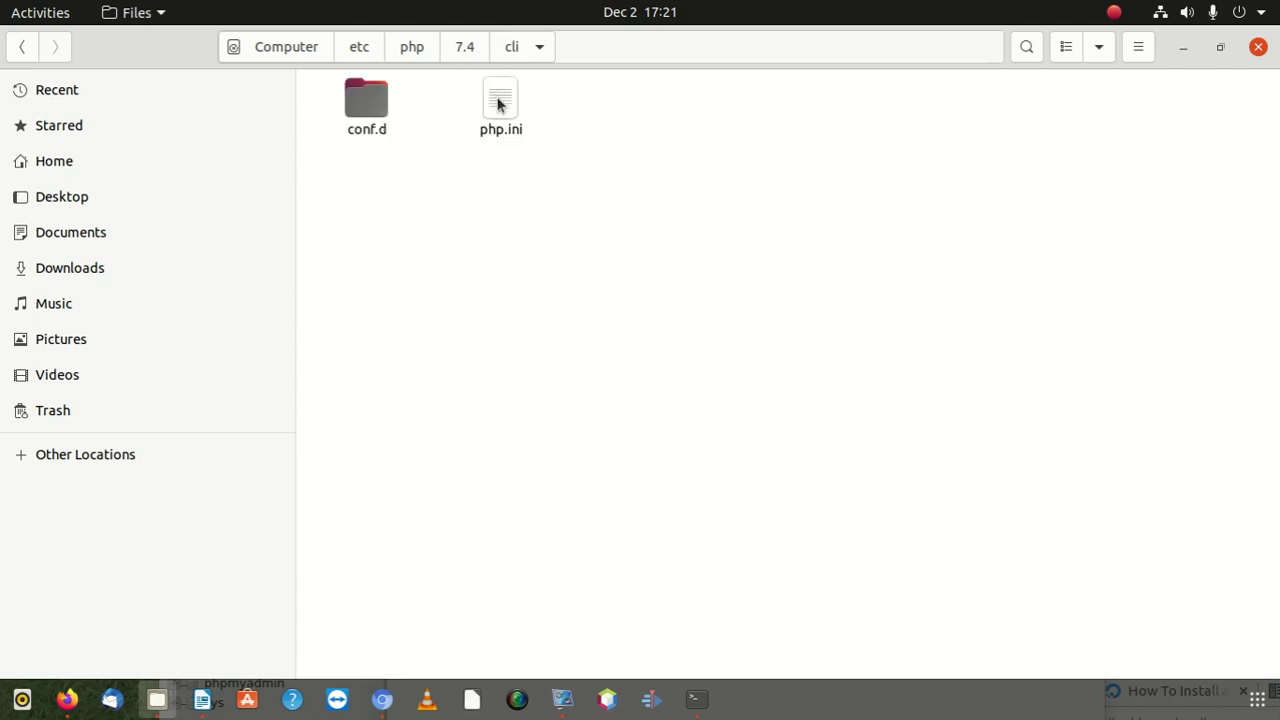
- Open the cli folder's php.ini in the Text Editor and maximize its window
right_click(498, 104)
left_click(623, 115)
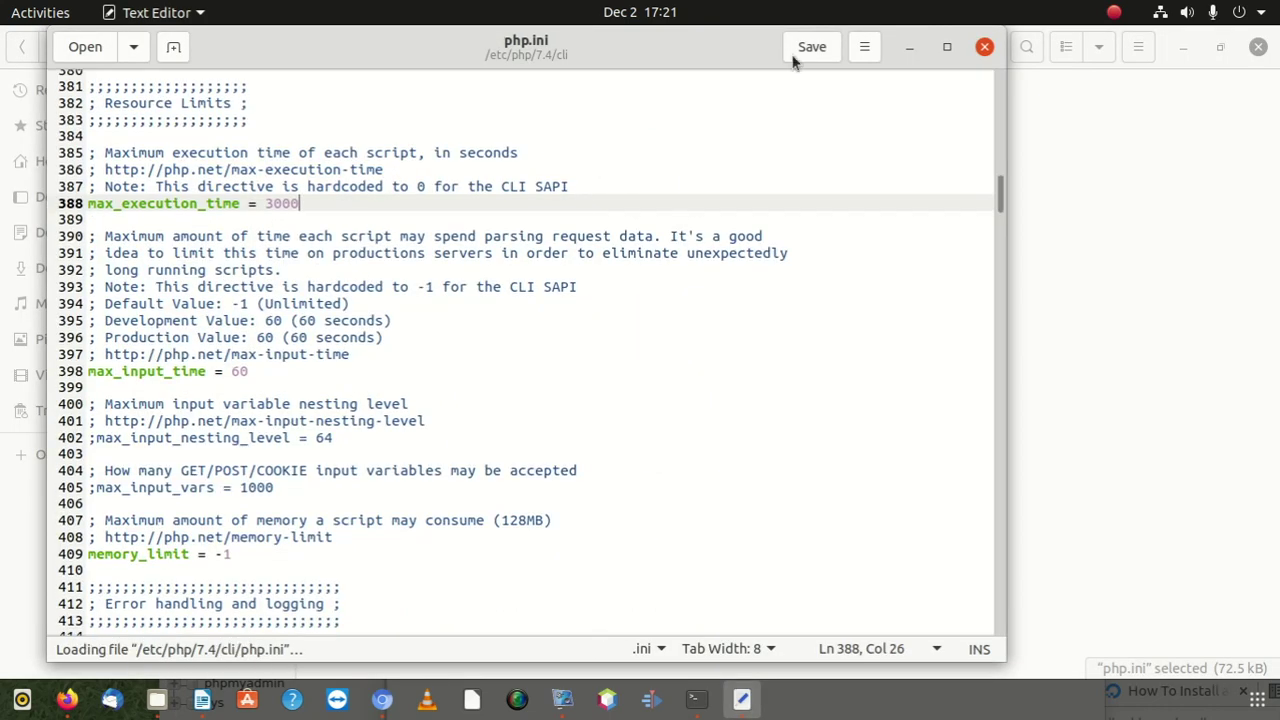
left_click_drag(818, 46, 900, 20)
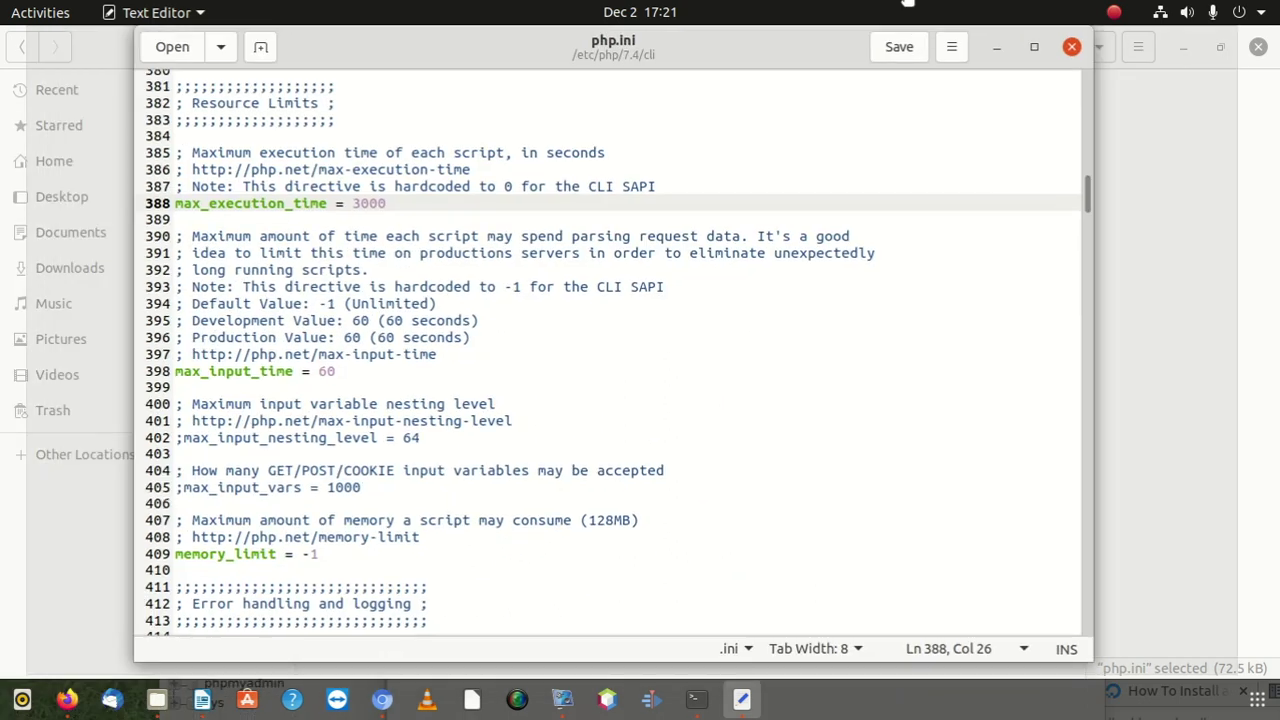
scroll(446, 343, "down", 8)
scroll(440, 326, "down", 18)
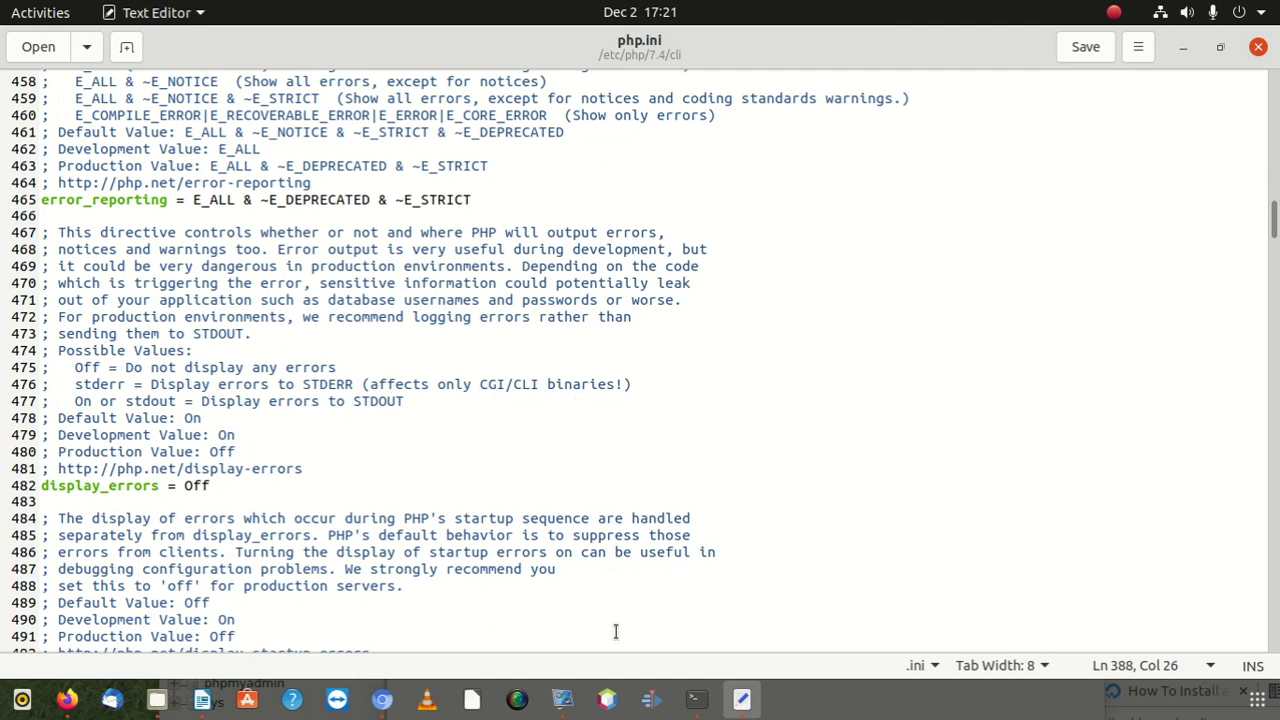
- Copy upload_max_filesize from the php.ini bullet in the Writer notes and search php.ini in the Text Editor for it
left_click(697, 699)
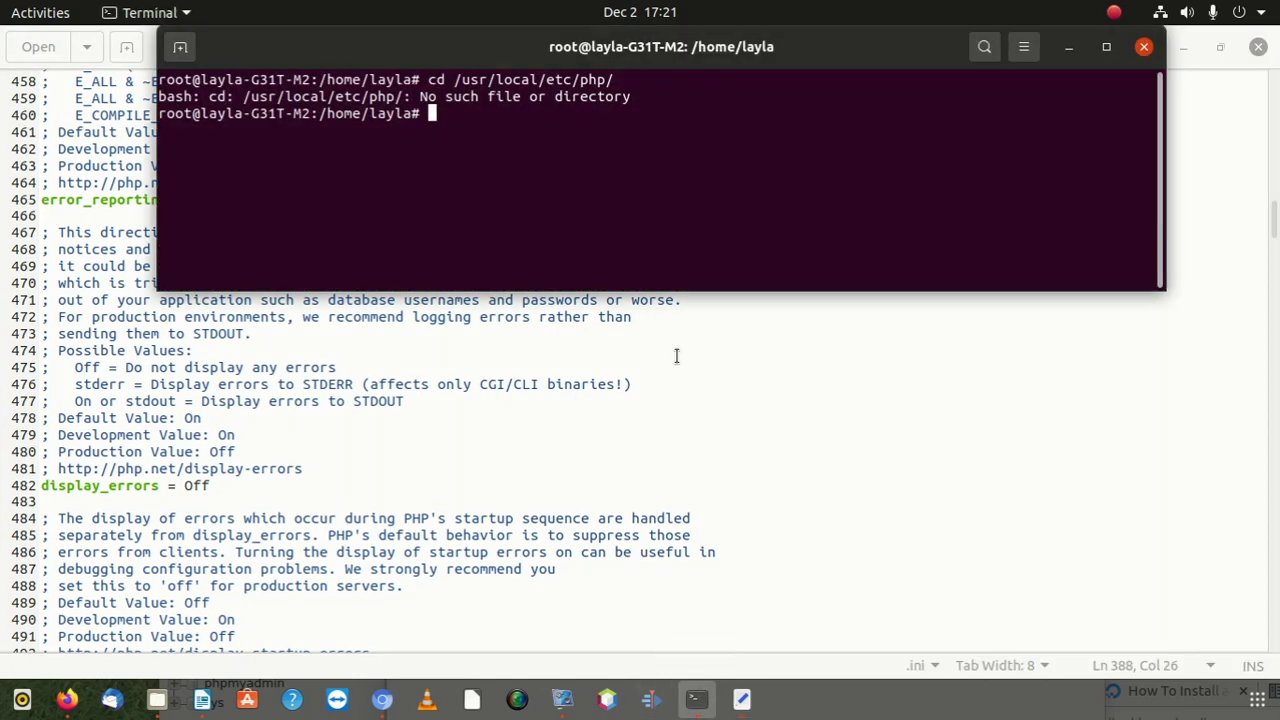
left_click(740, 700)
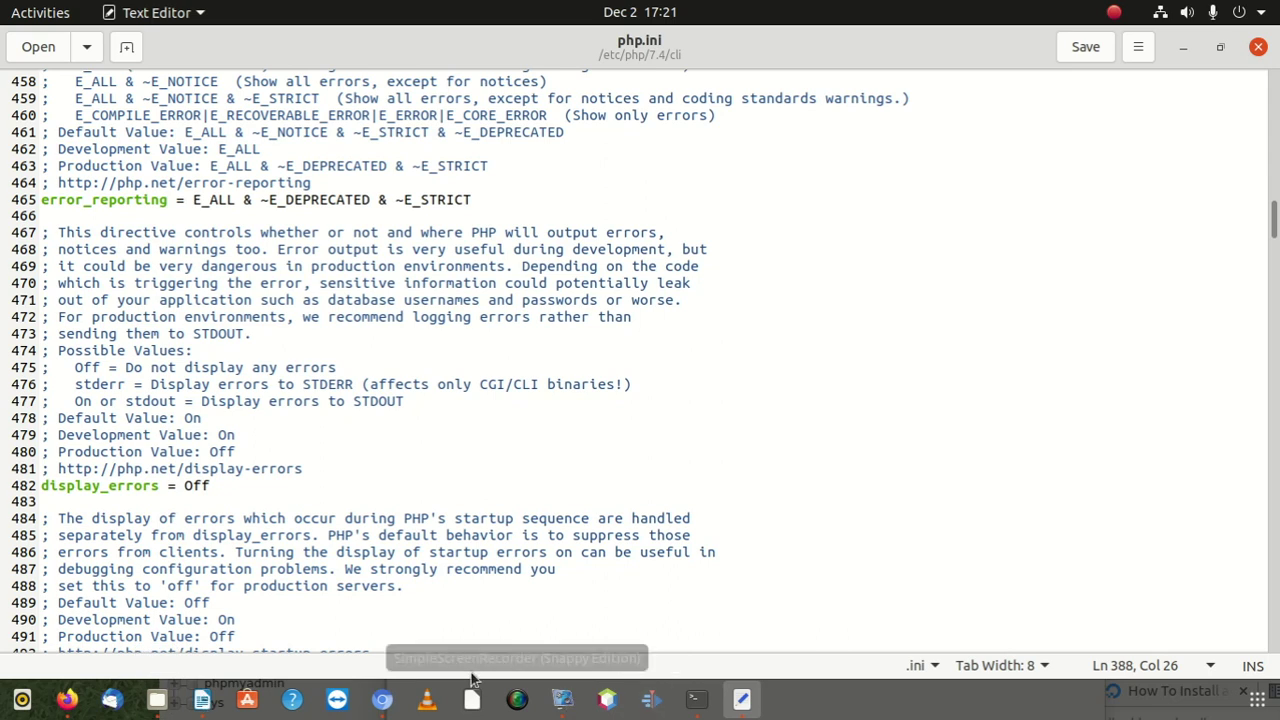
left_click(202, 700)
left_click(628, 489)
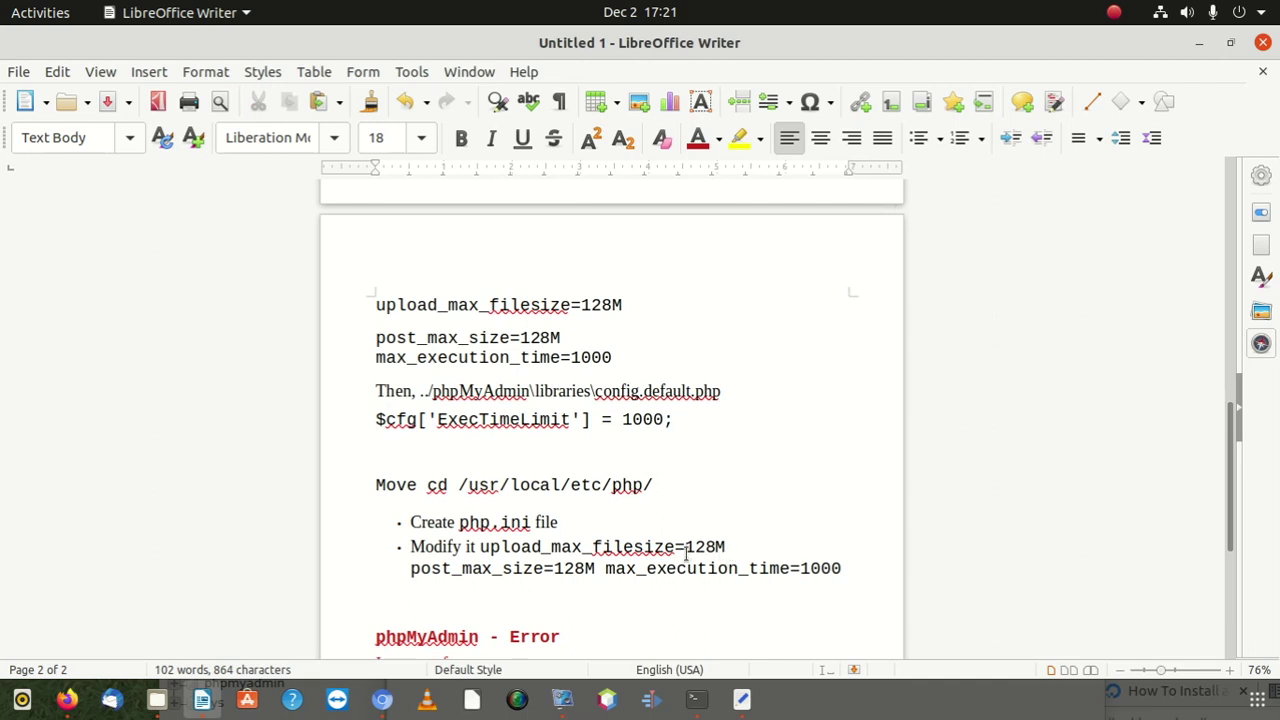
left_click_drag(675, 551, 488, 548)
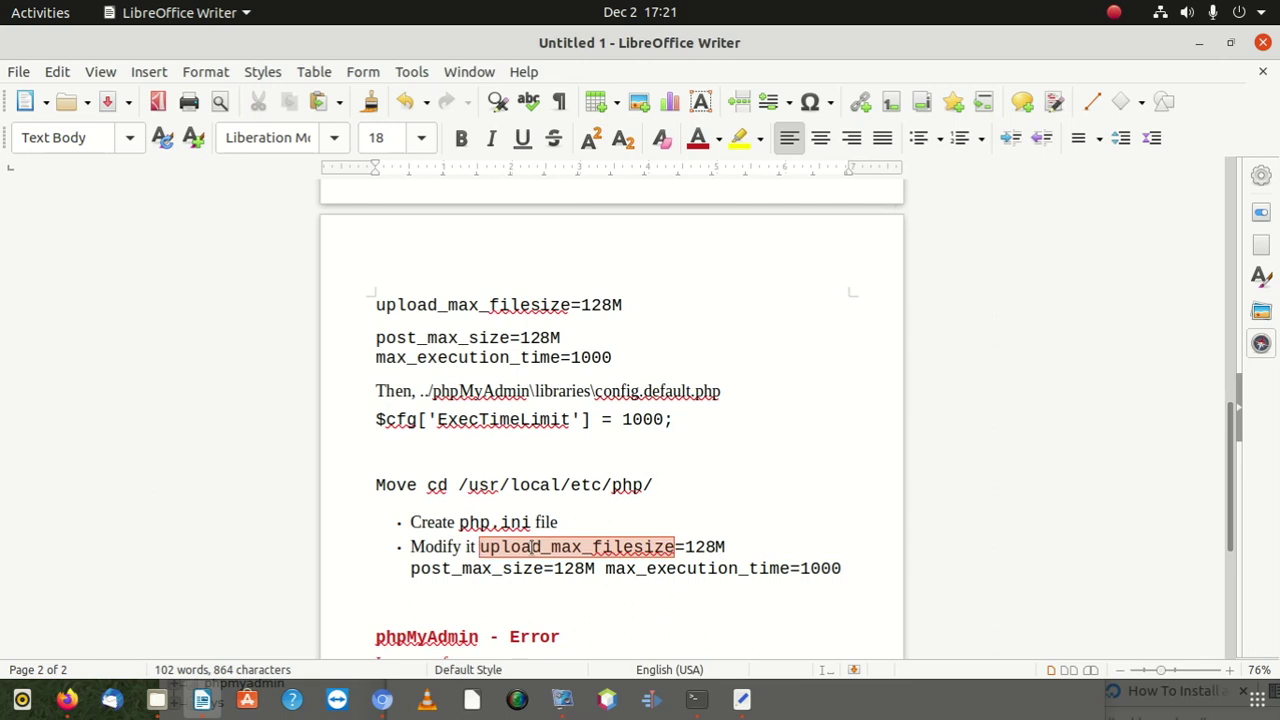
right_click(533, 547)
left_click(642, 310)
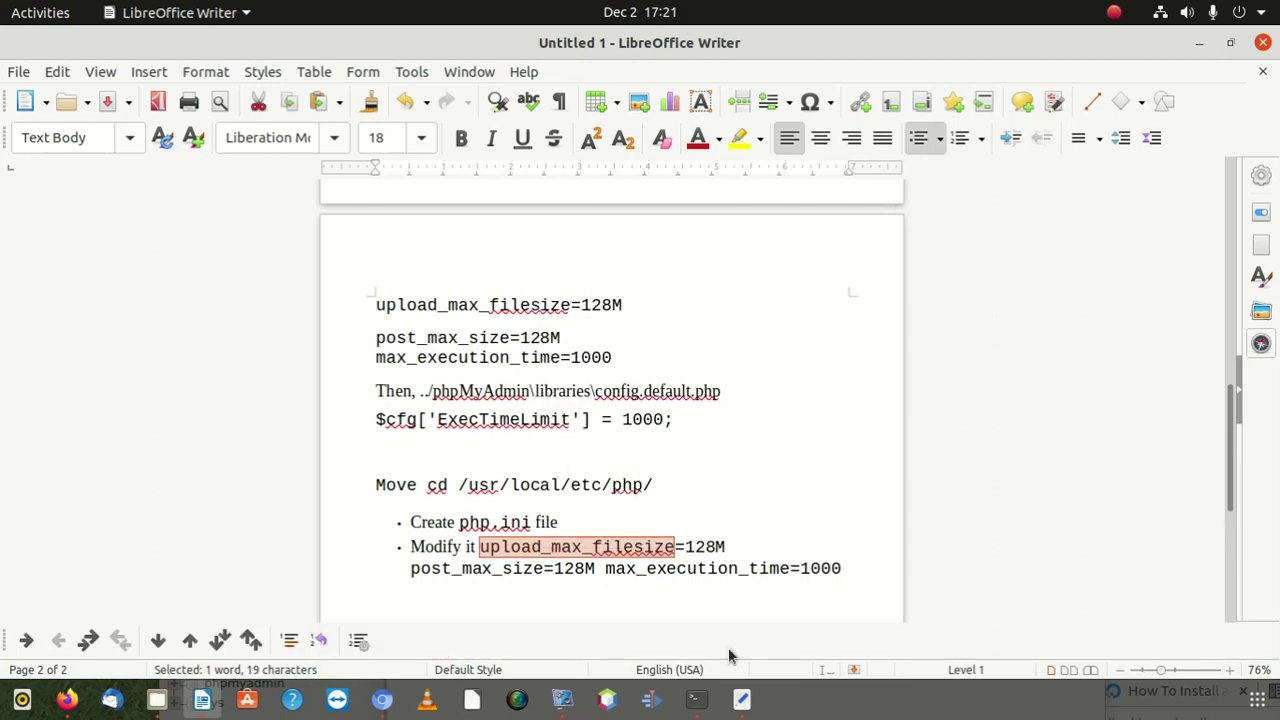
left_click(741, 697)
key("ctrl+f")
key("ctrl+v")
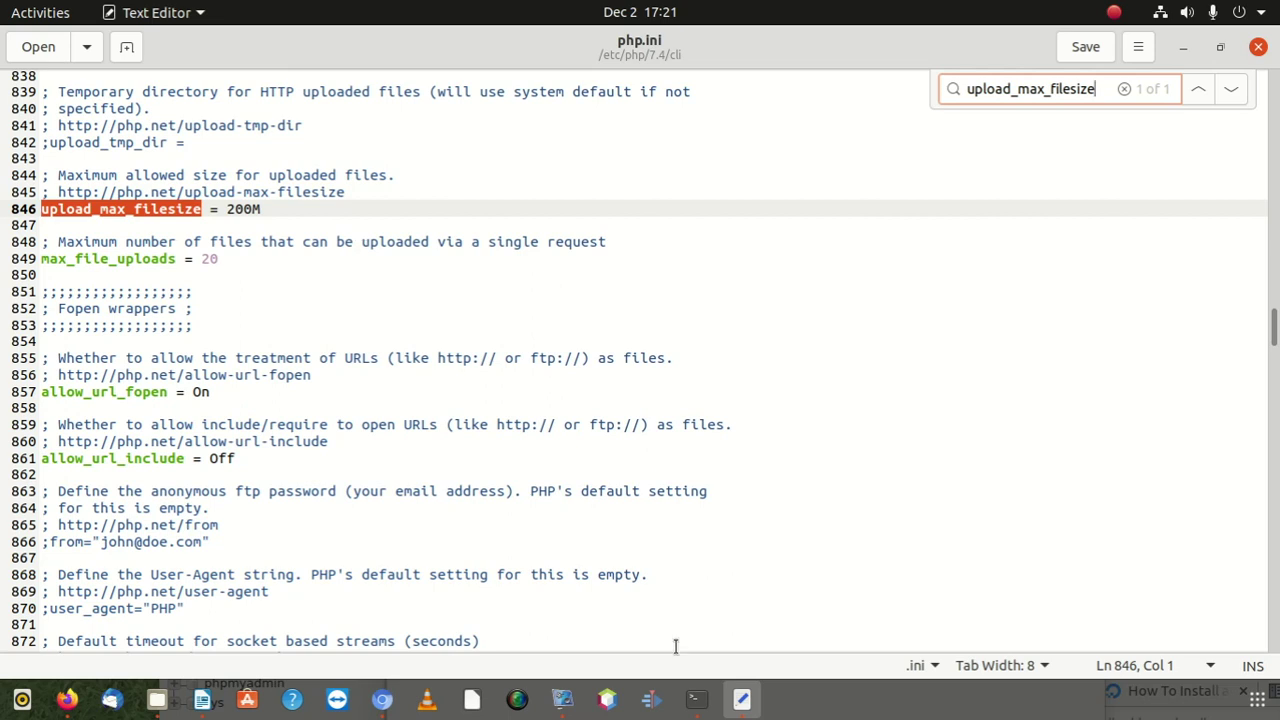
- Copy max_execution_time from the Writer notes, search php.ini in the Text Editor for it, and close the search
left_click(697, 705)
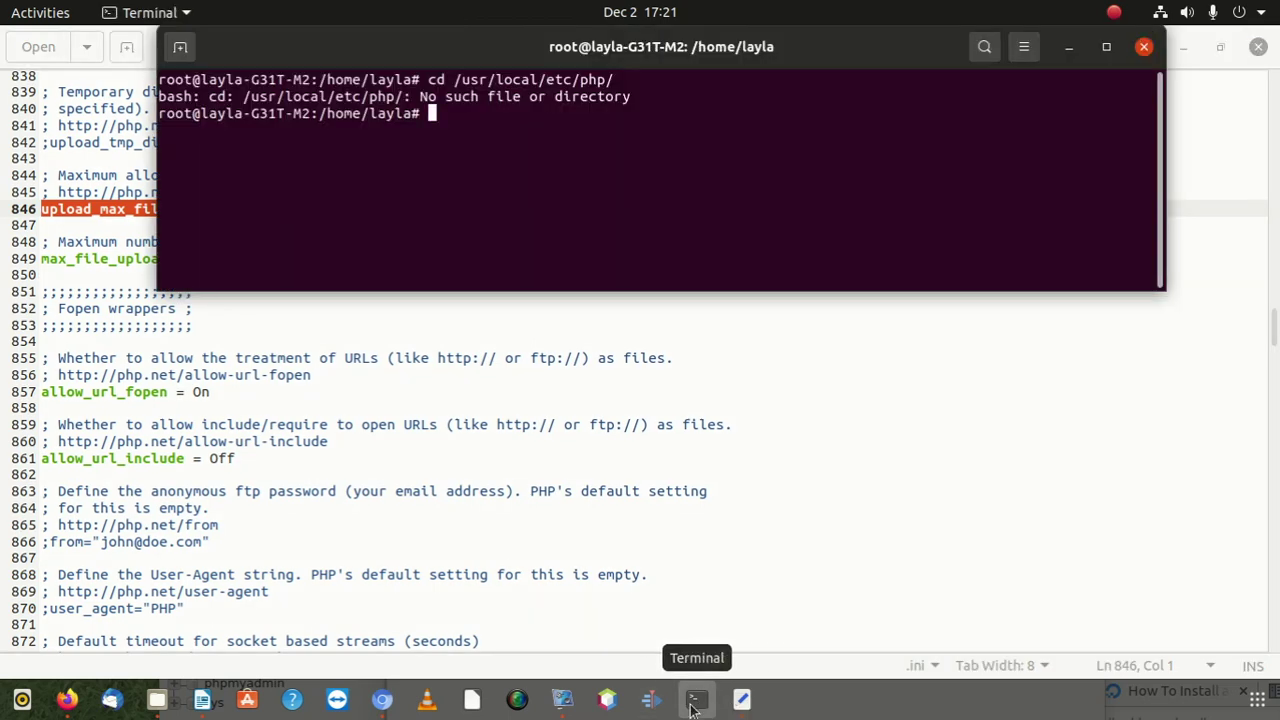
left_click(472, 700)
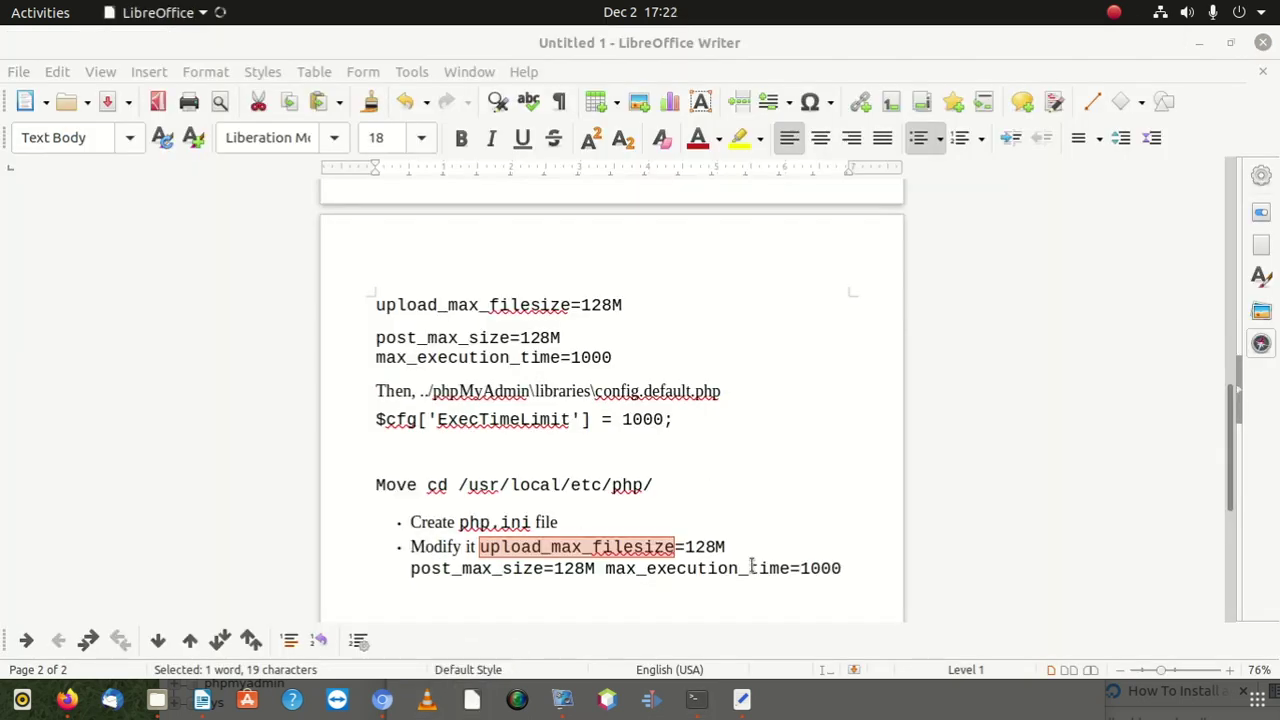
left_click_drag(789, 567, 594, 568)
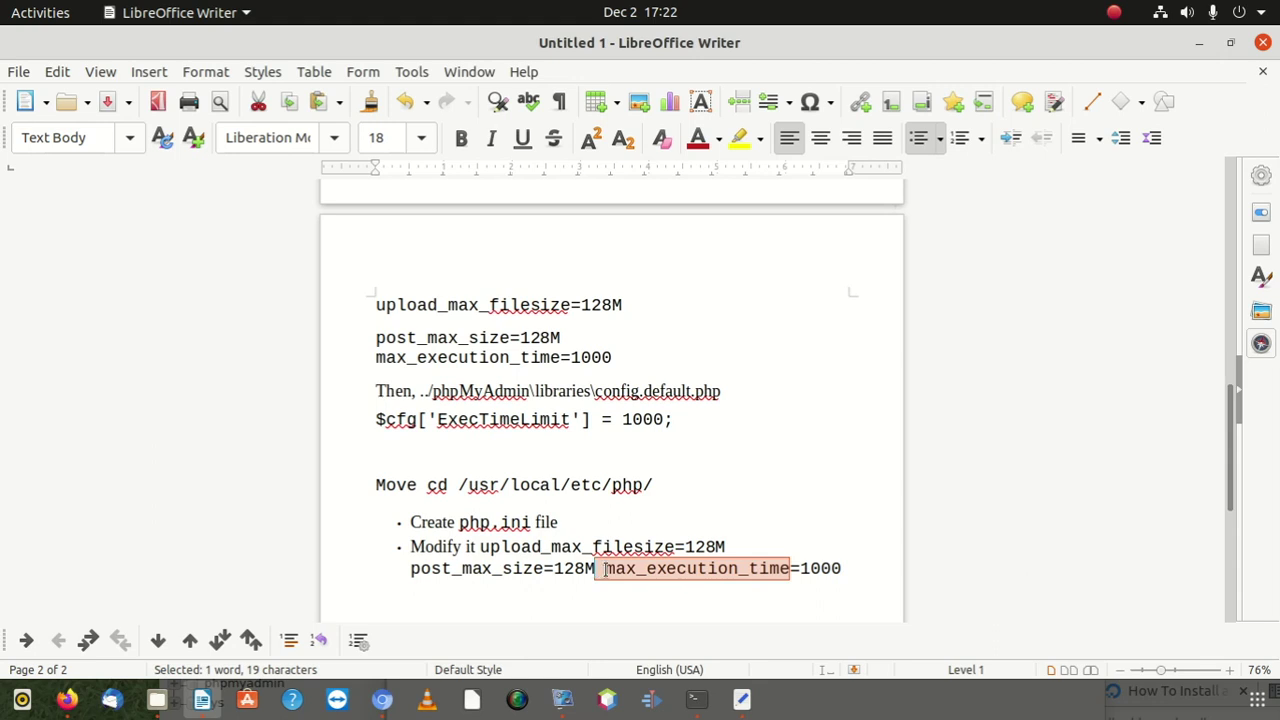
right_click(630, 570)
left_click(720, 348)
right_click(697, 700)
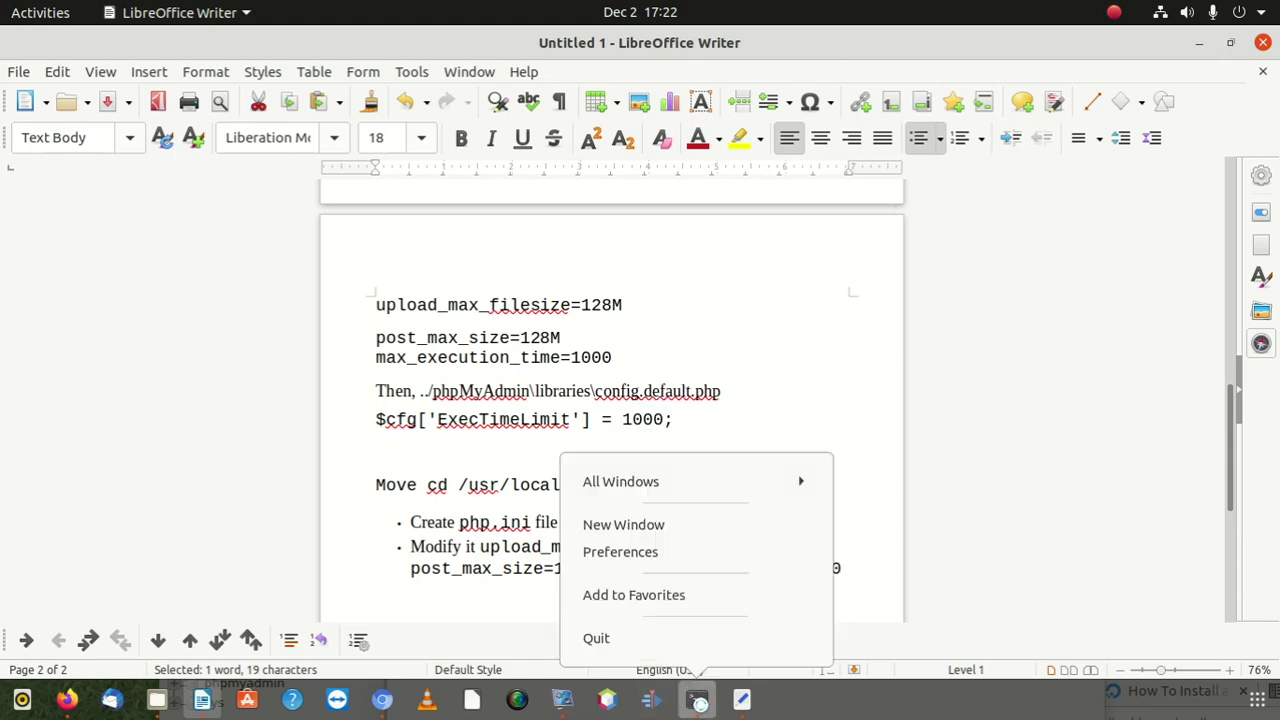
left_click(697, 700)
left_click(741, 700)
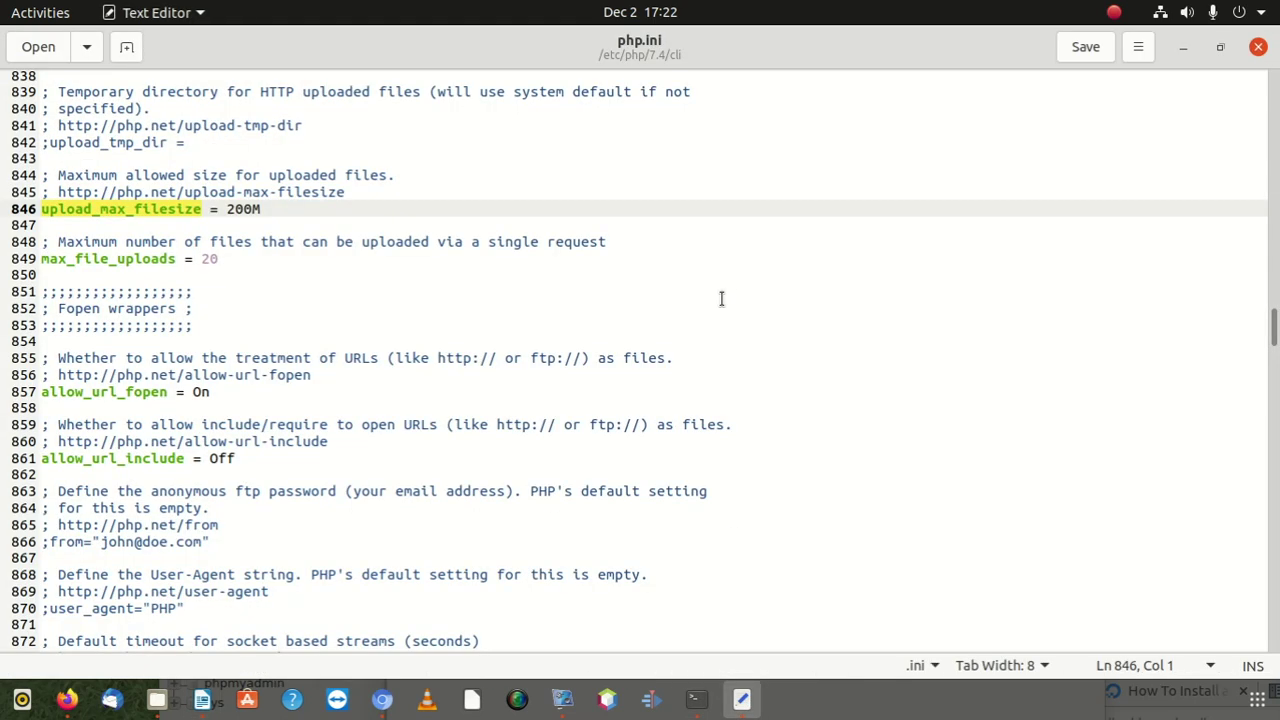
key("ctrl+f")
key("BackSpace")
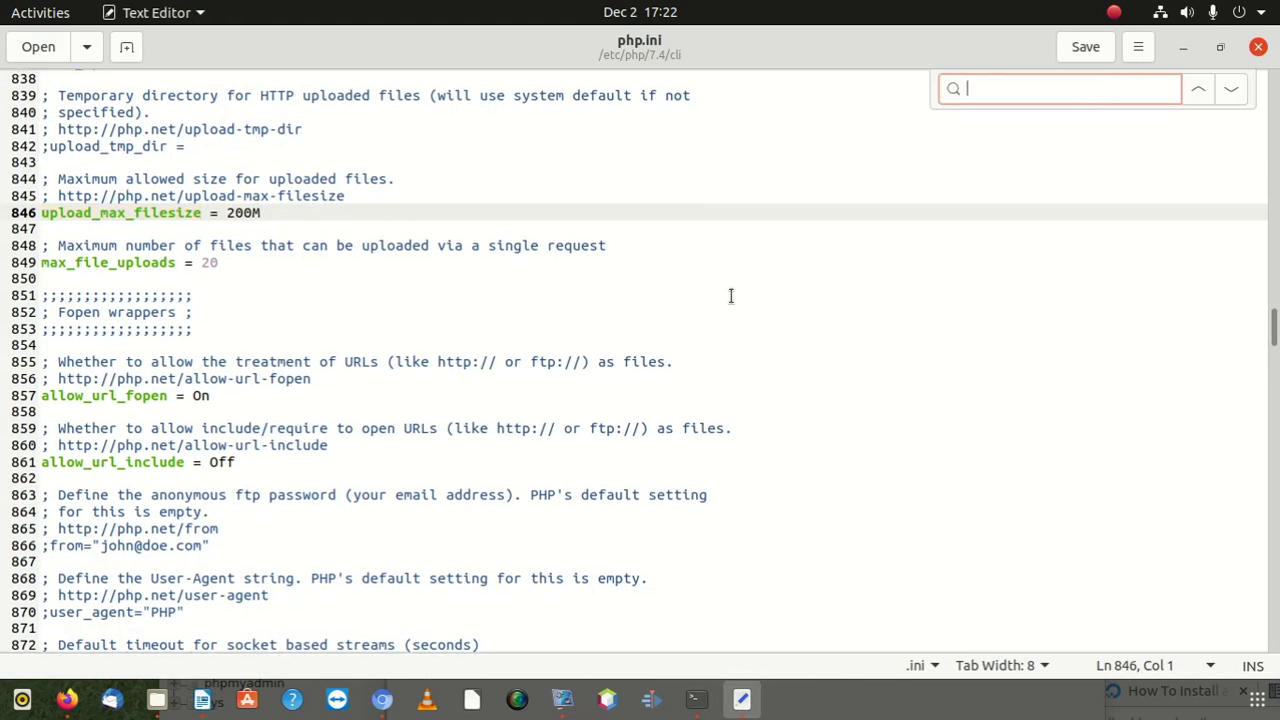
key("ctrl+v")
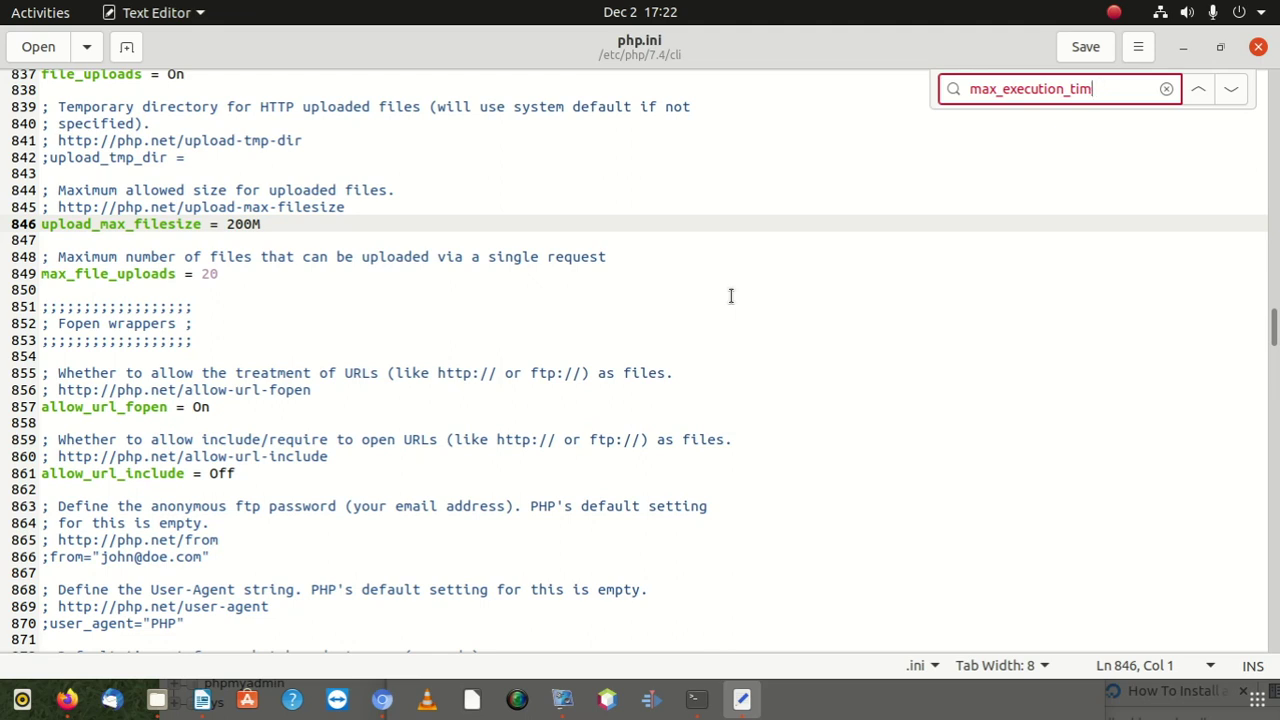
left_click(604, 291)
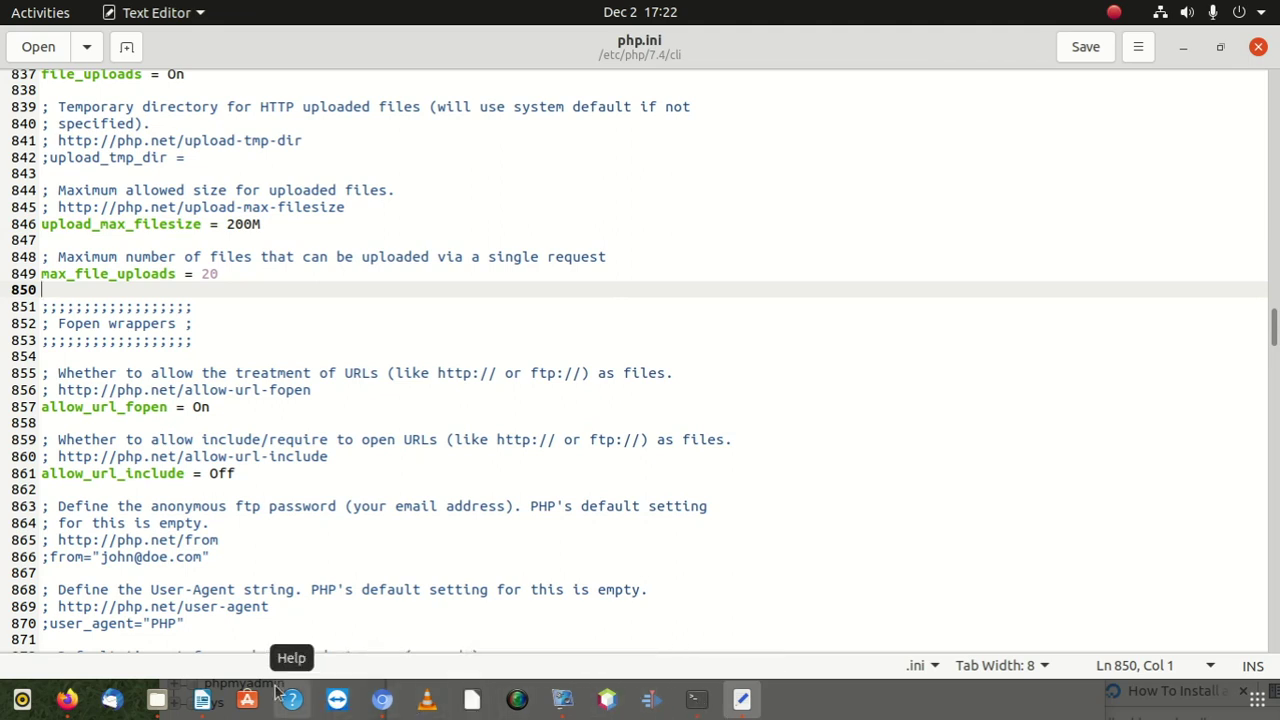
- Copy post_max_size=128M from the Writer notes, search php.ini in the Text Editor for it, and close the editor
left_click(202, 700)
left_click_drag(595, 568, 406, 570)
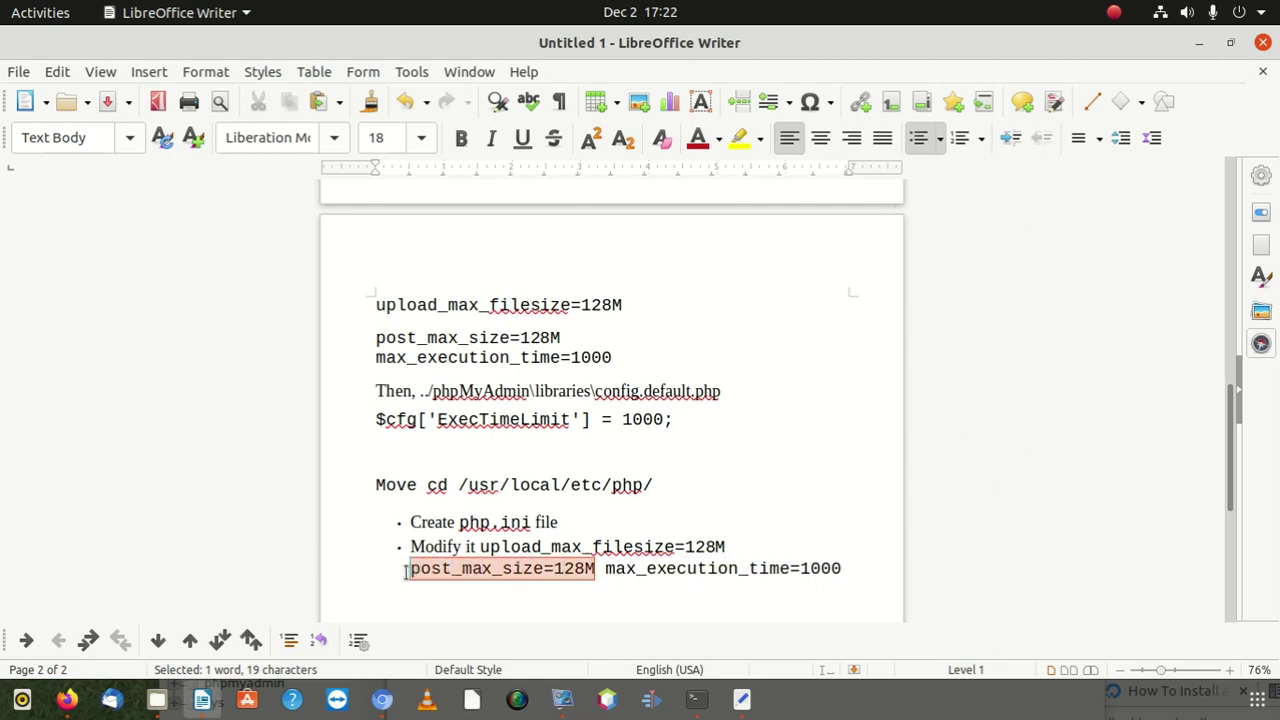
right_click(446, 570)
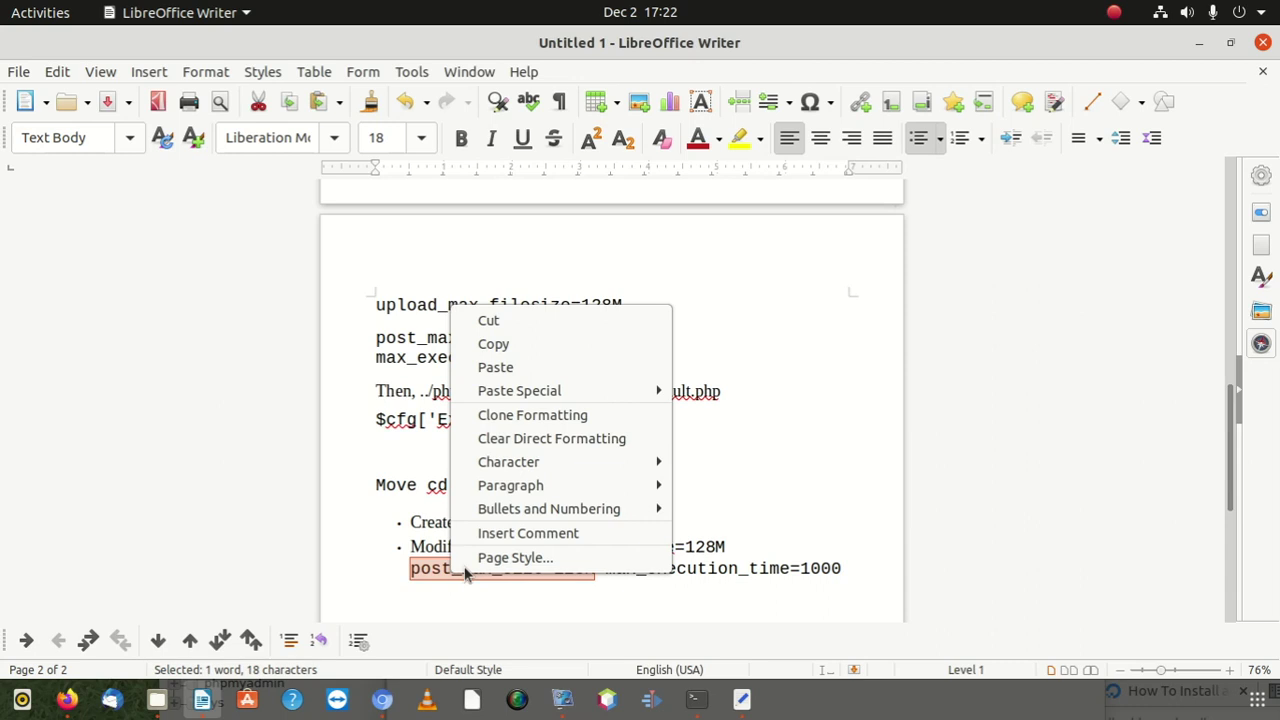
left_click(551, 344)
left_click(742, 699)
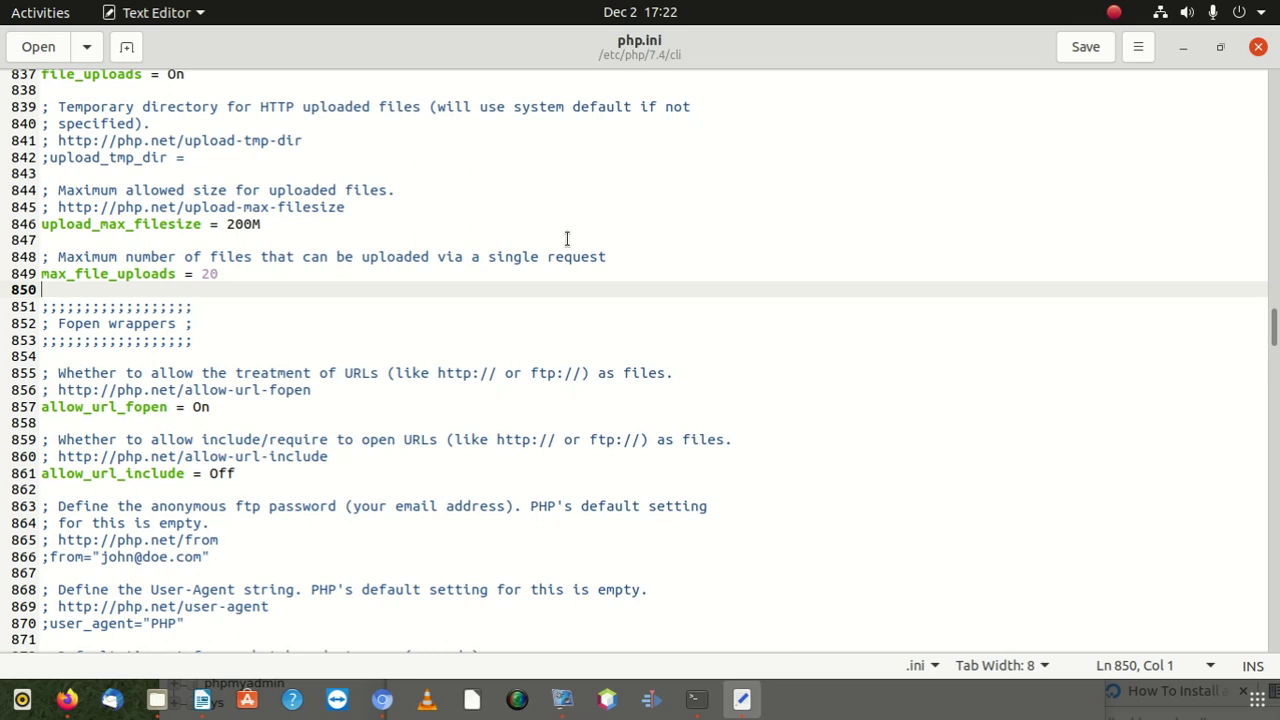
key("ctrl+f")
key("BackSpace")
key("ctrl+v")
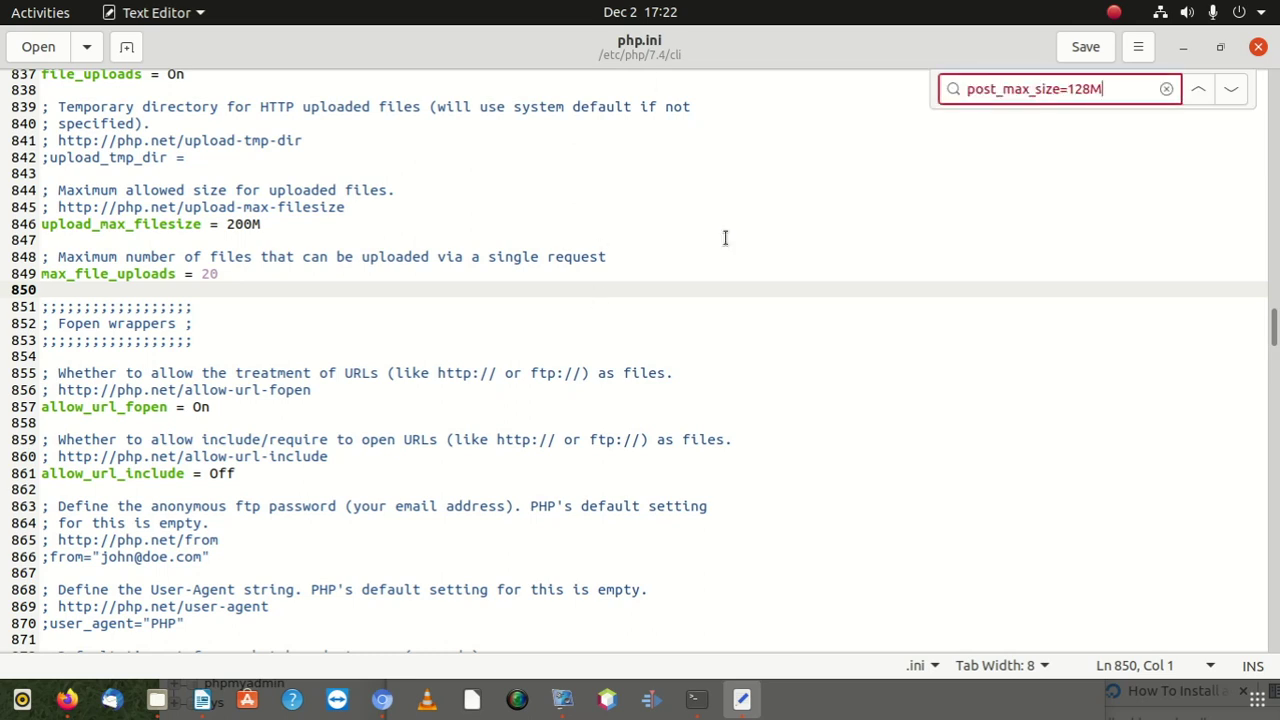
left_click(1251, 47)
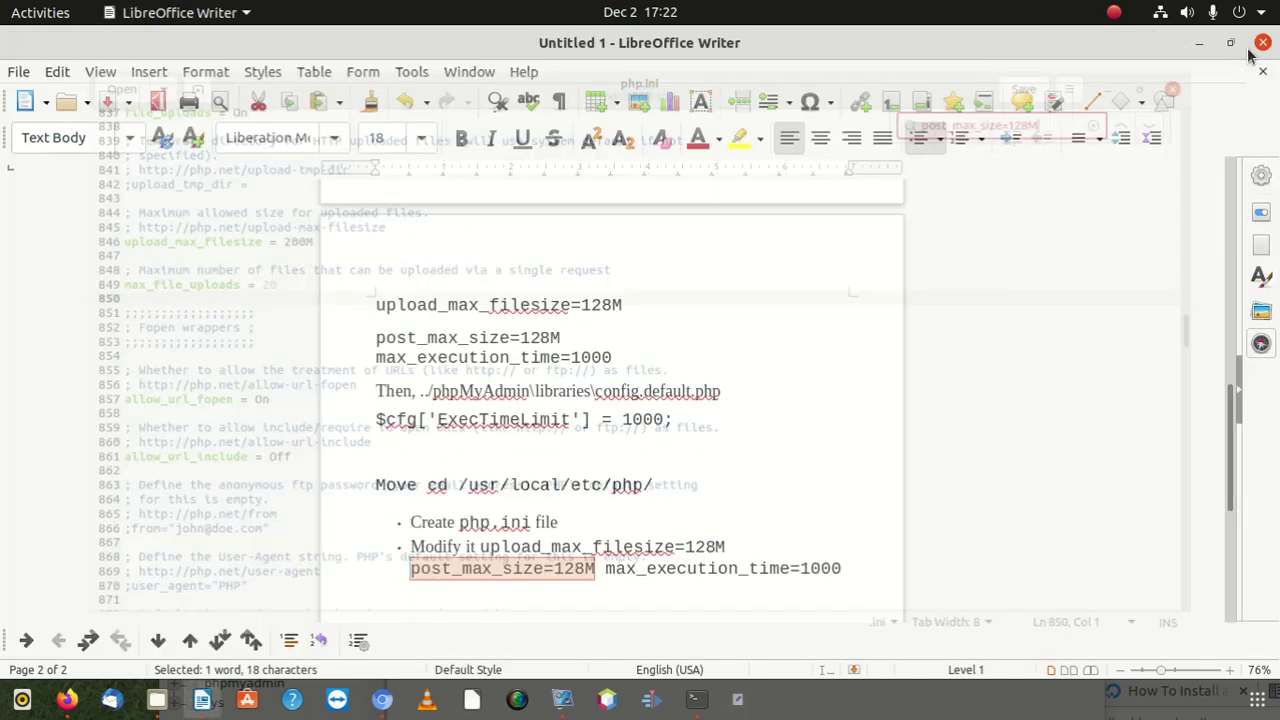
- Mark local in the notes' /usr/local/etc/php/ path, then switch to Files and go back from cli to the Computer root
double_click(521, 485)
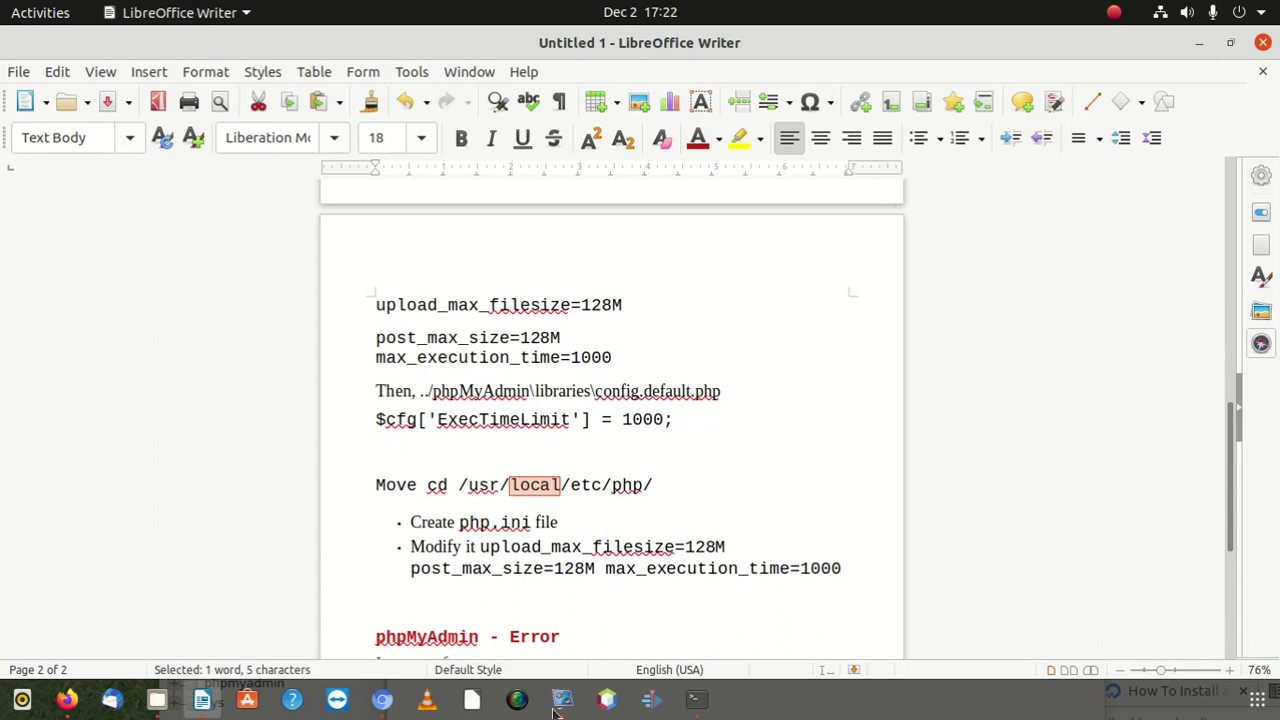
left_click(158, 696)
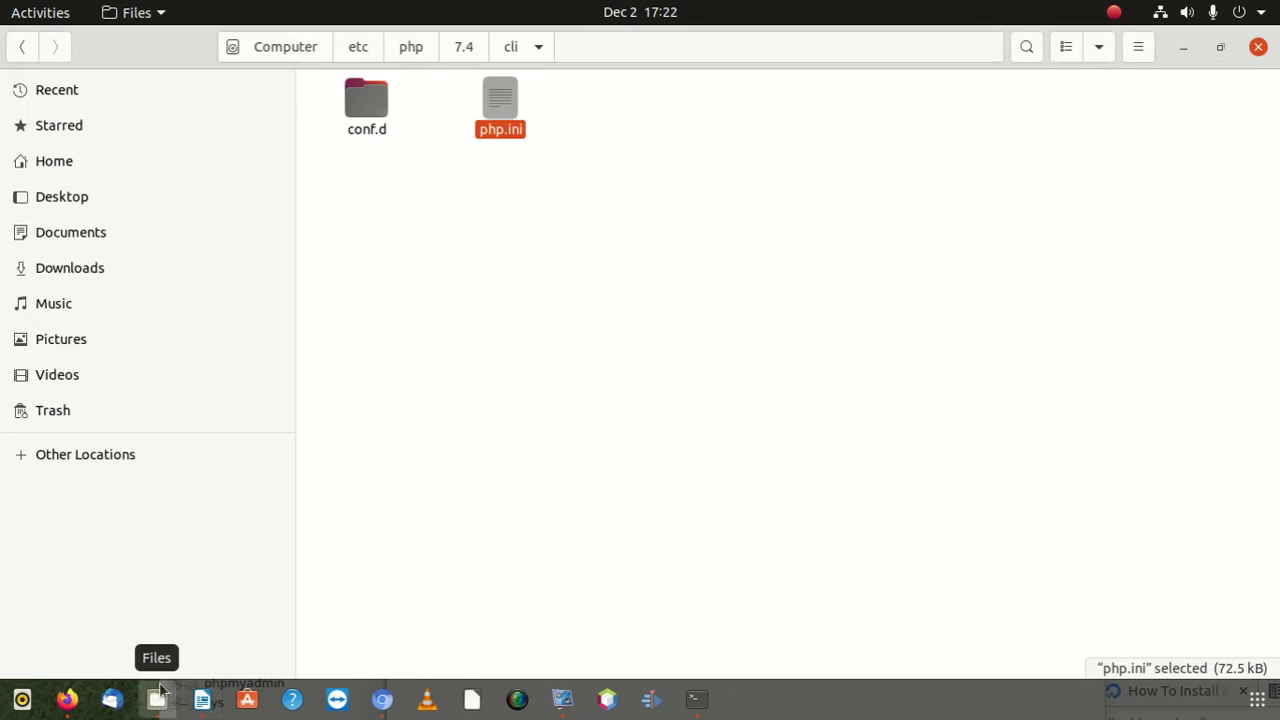
left_click(16, 50)
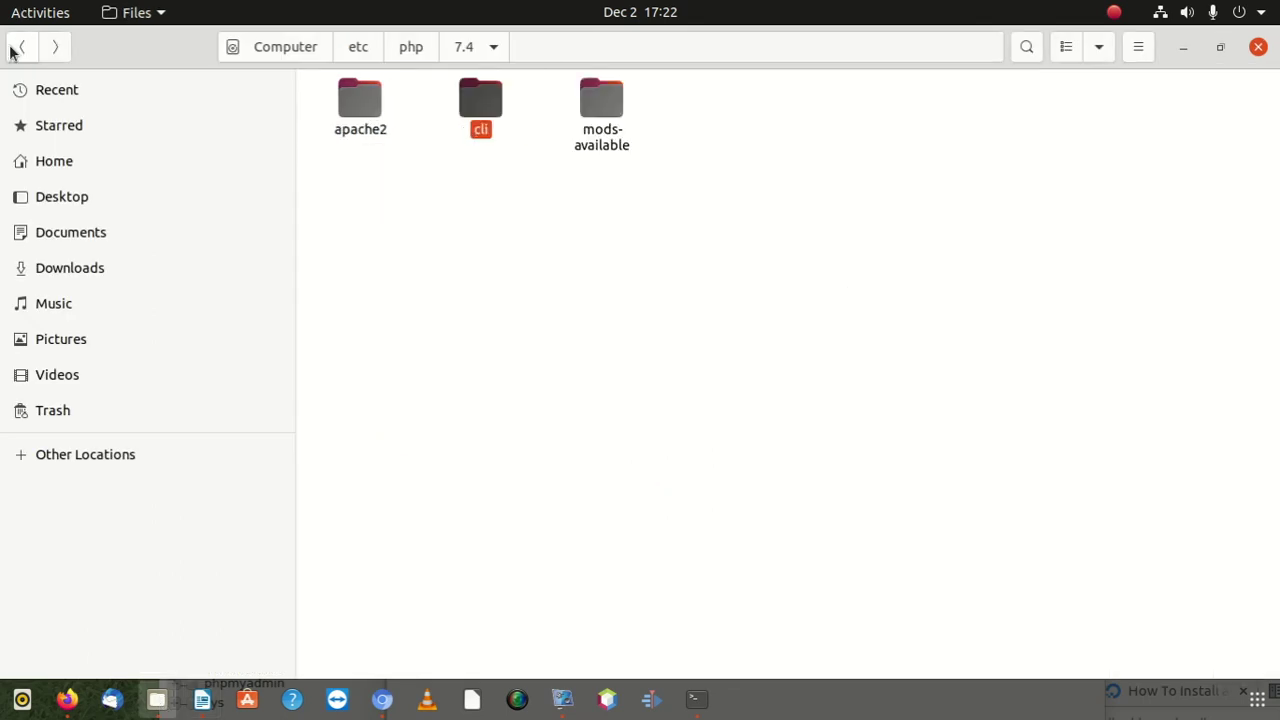
left_click(12, 50)
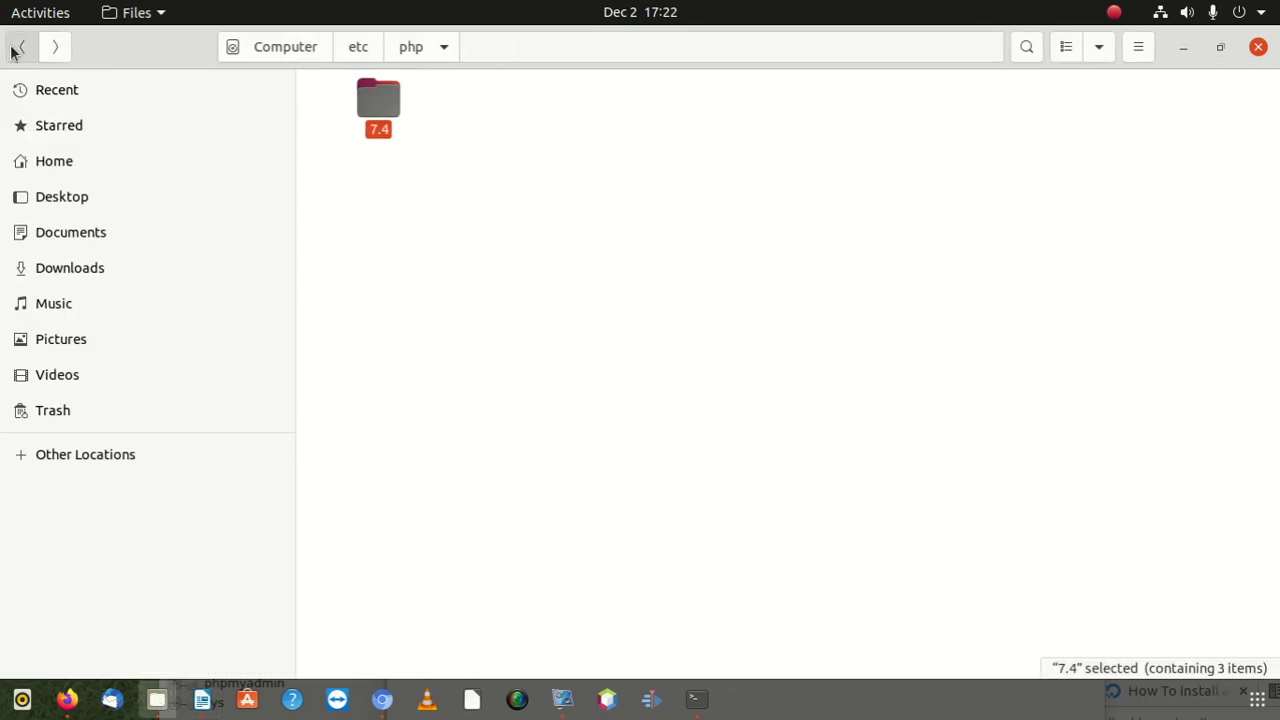
left_click(14, 48)
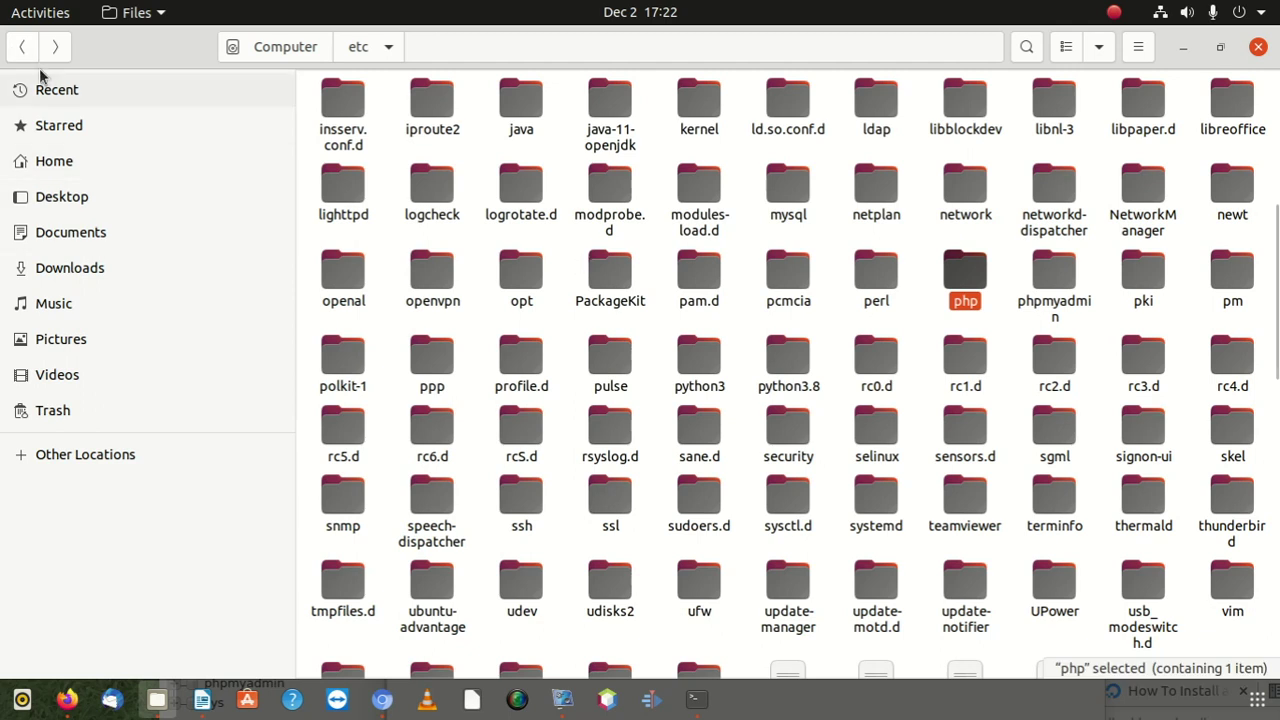
left_click(22, 48)
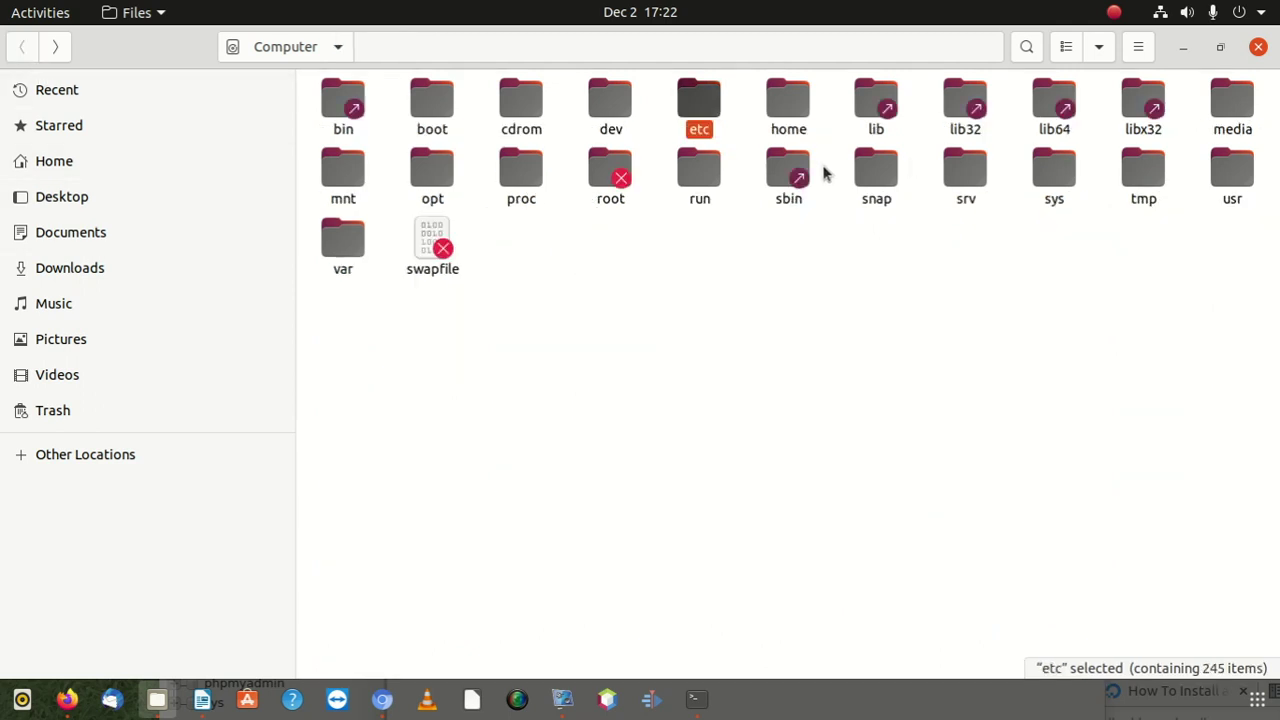
- Open the usr/local/etc folder from the Computer root
left_click(1245, 177)
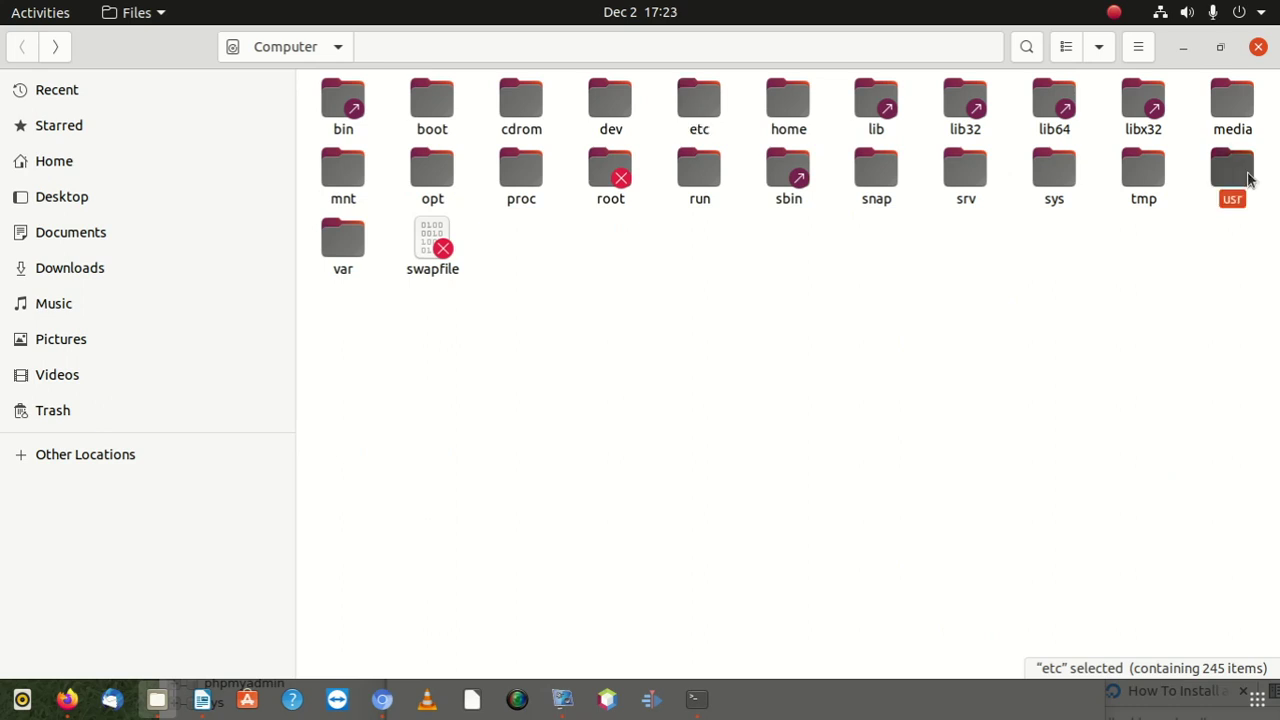
double_click(1245, 177)
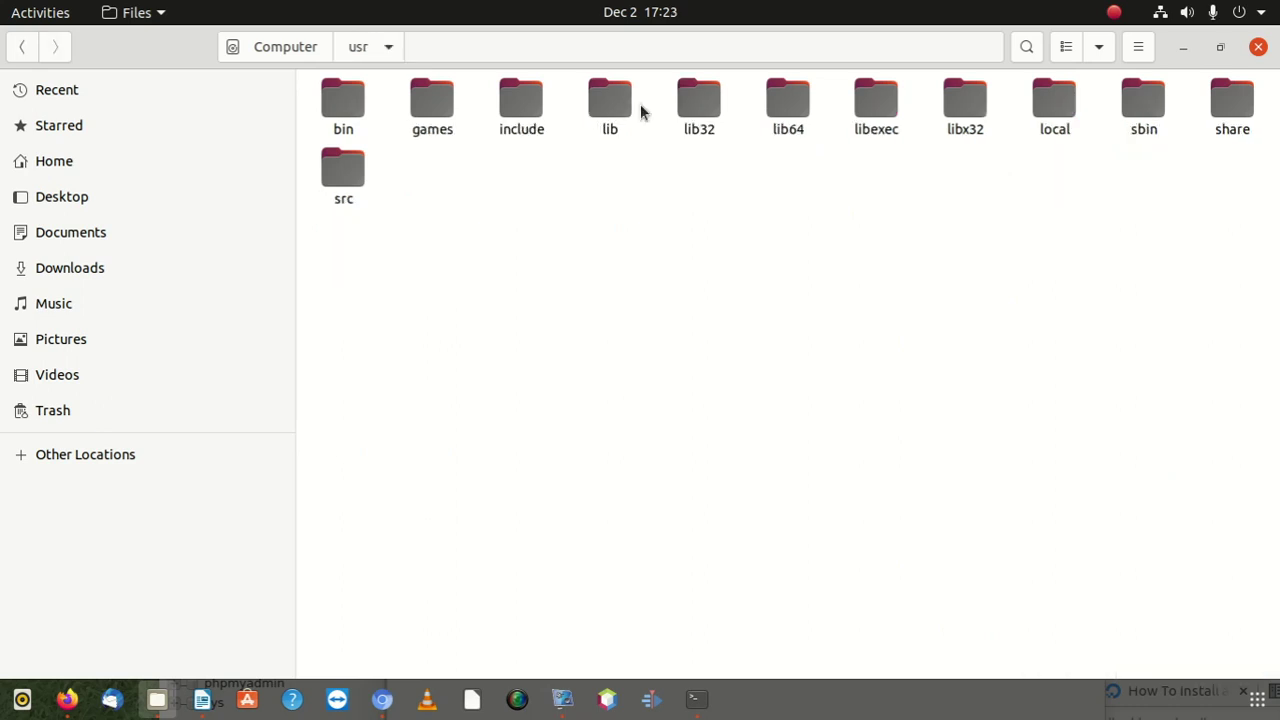
double_click(1044, 96)
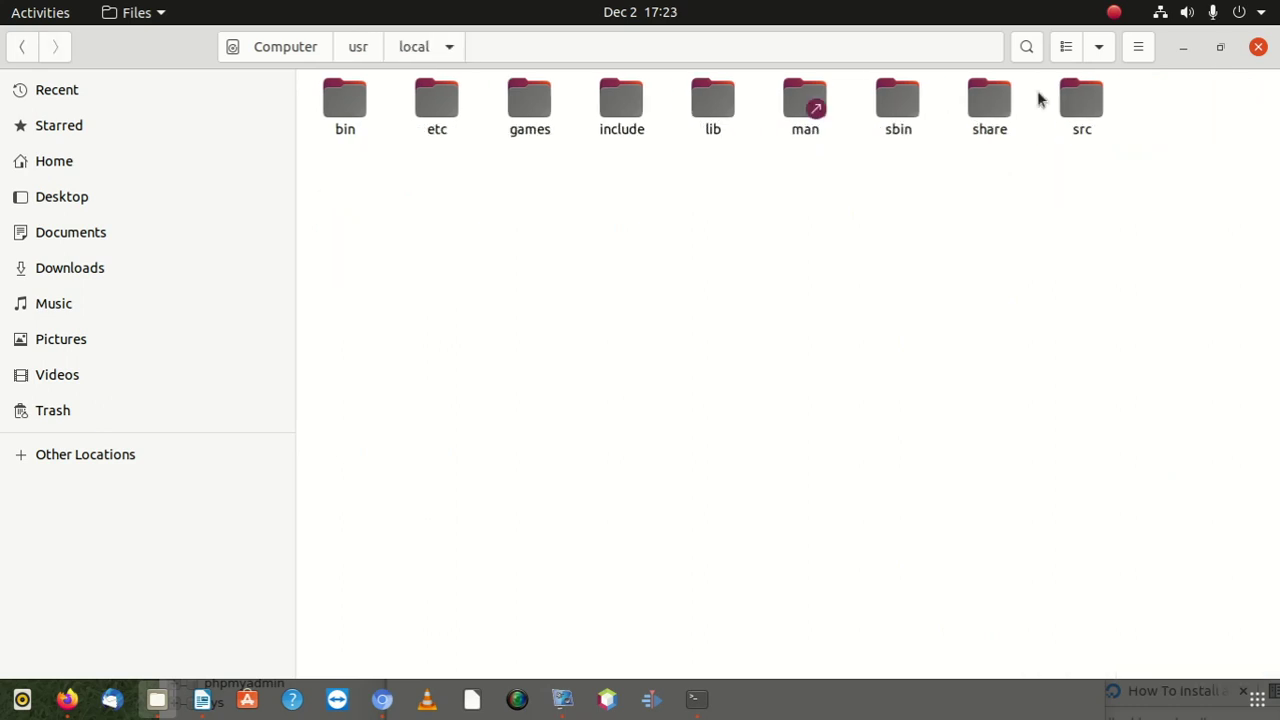
double_click(450, 105)
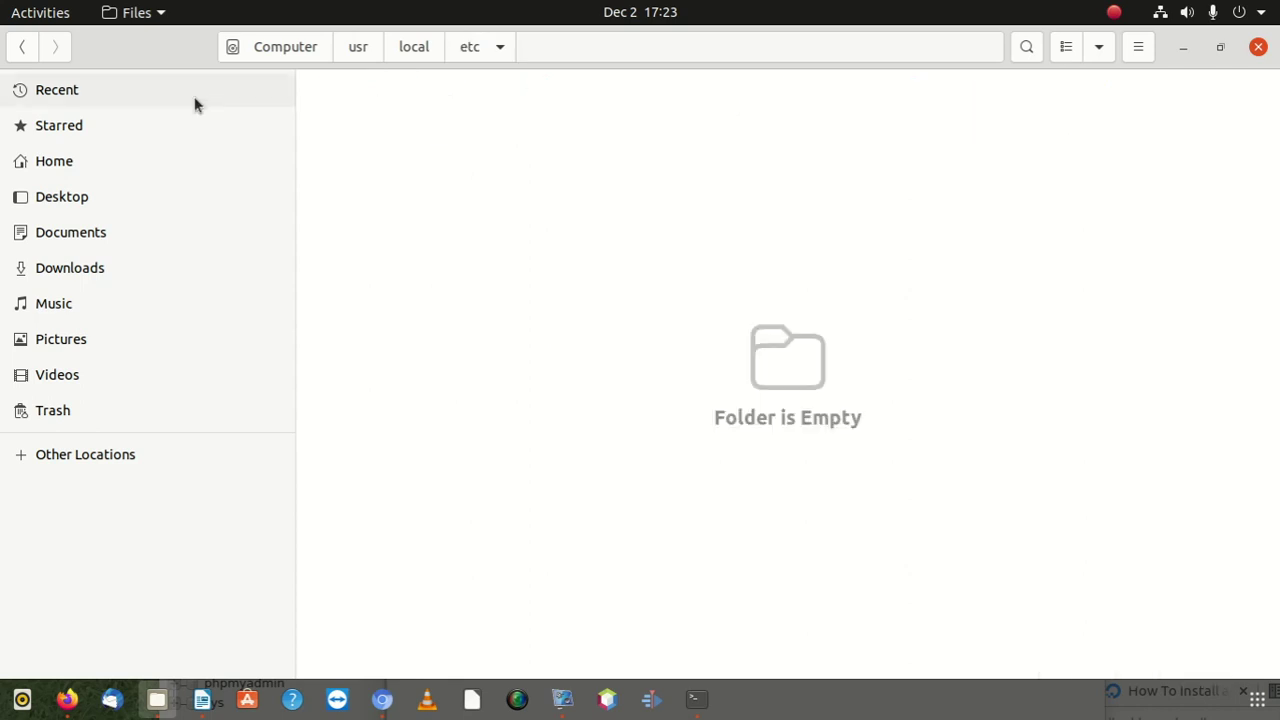
- Return to the usr/local folder, look inside its include folder, and go back
left_click(20, 48)
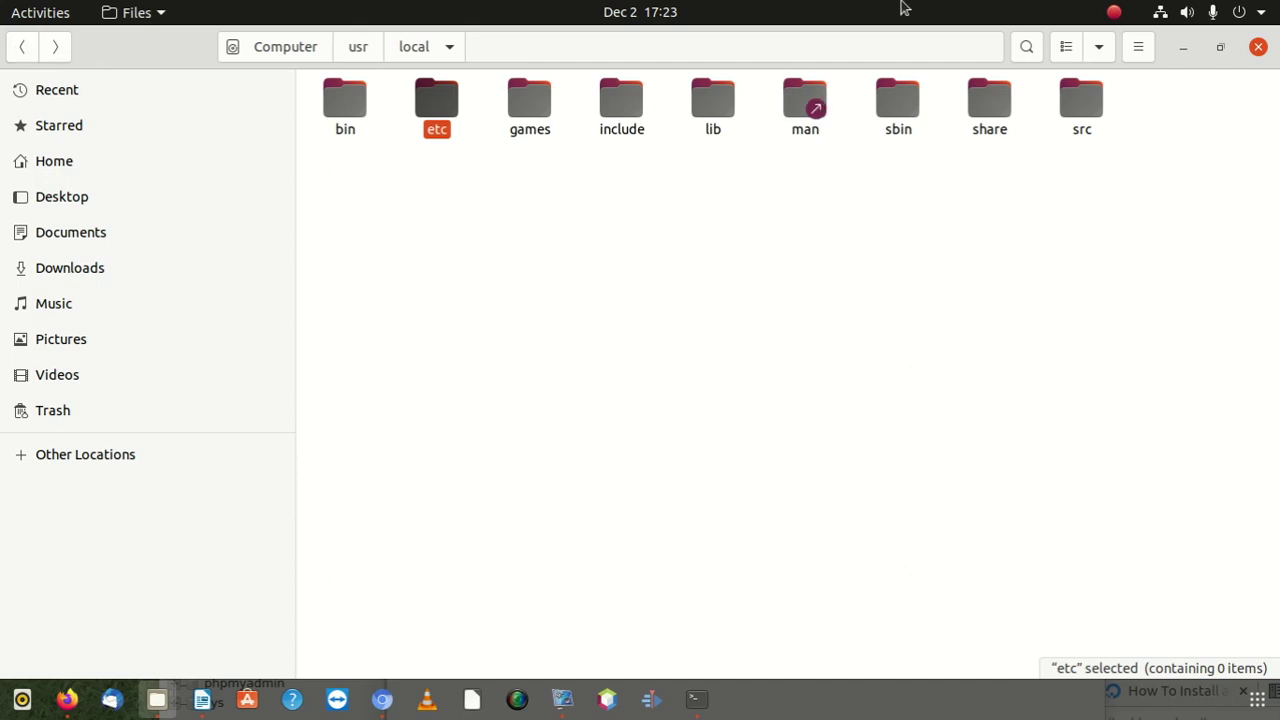
left_click_drag(902, 47, 973, 5)
left_click(708, 93)
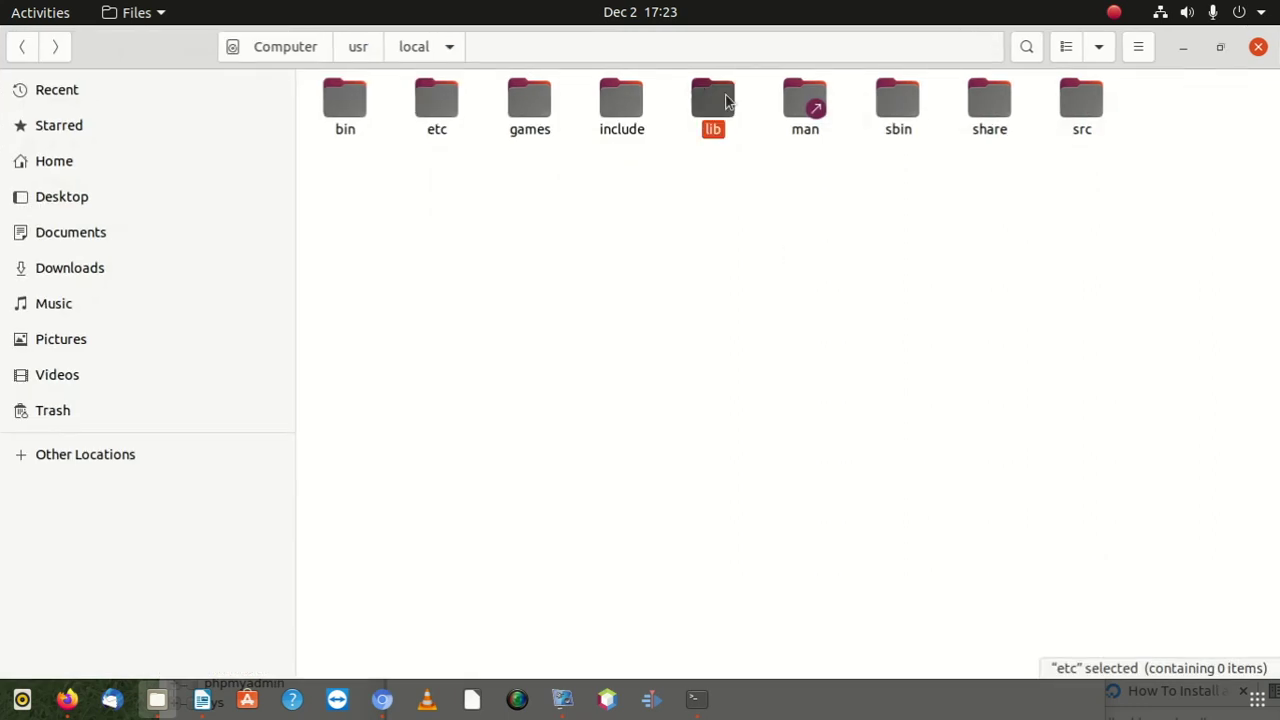
left_click(627, 100)
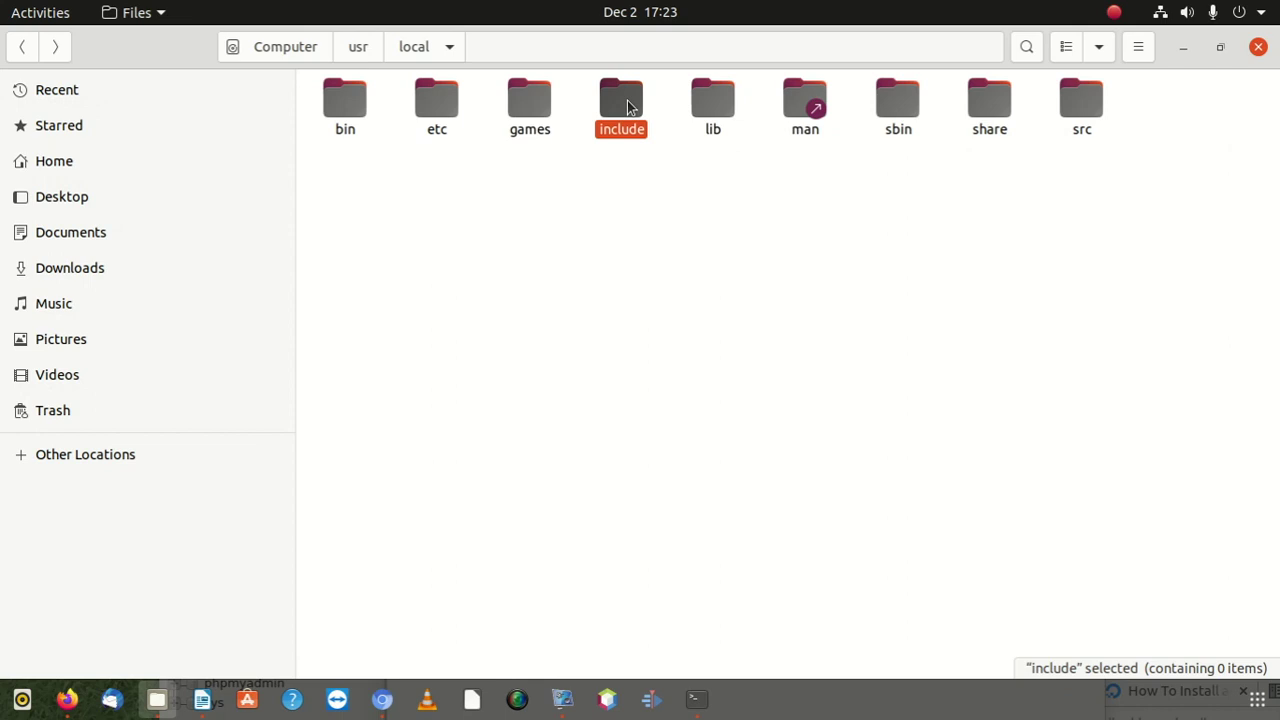
double_click(627, 100)
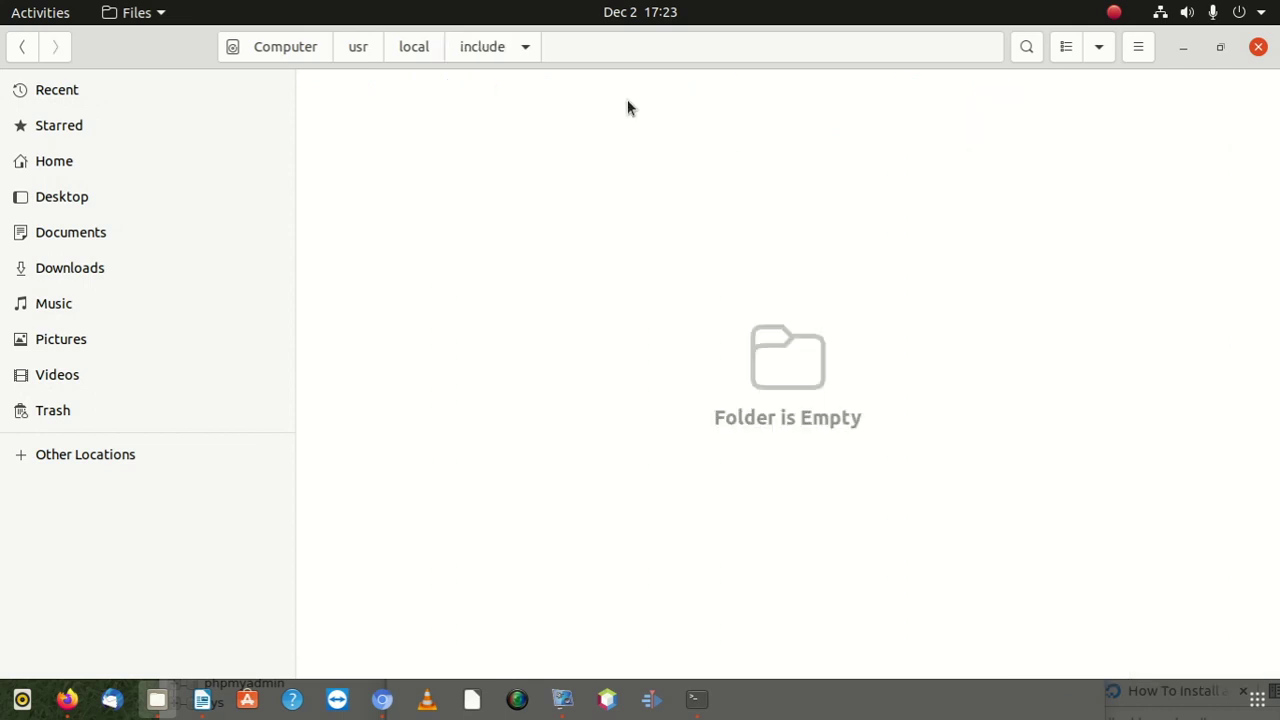
left_click(22, 47)
- Look inside the lib and share folders of usr/local, returning to local after each one
left_click(700, 108)
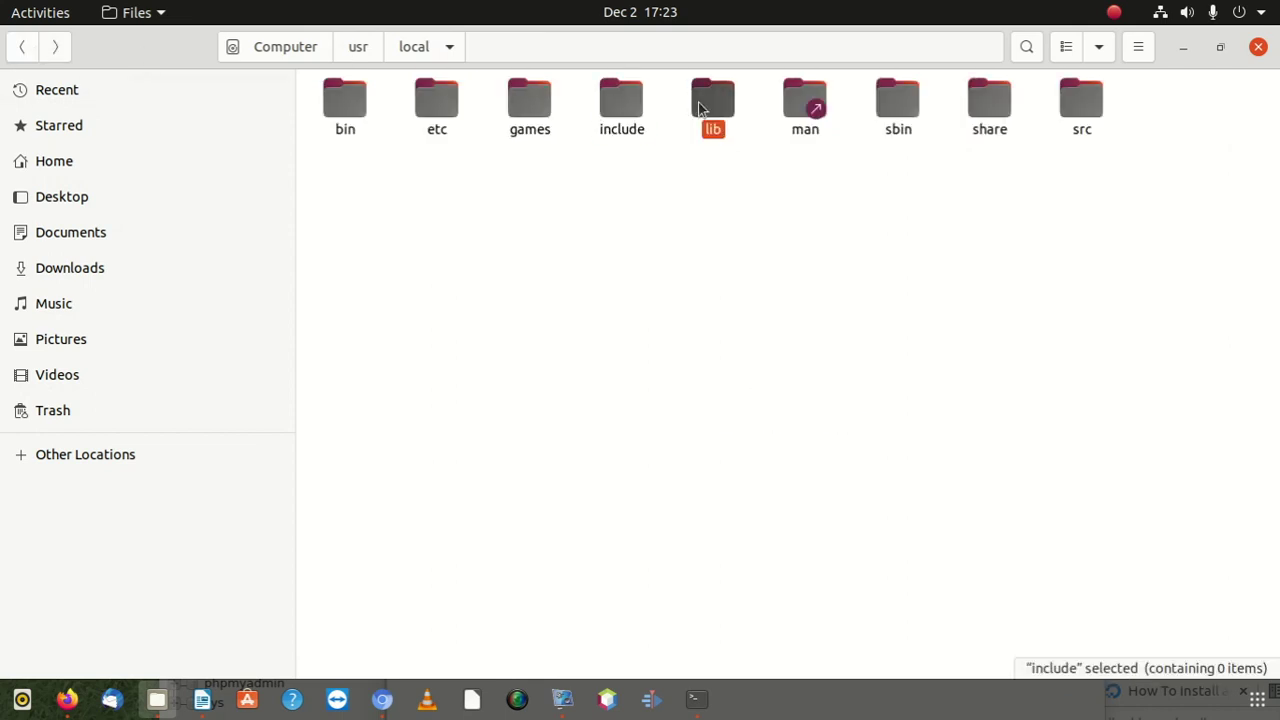
double_click(700, 108)
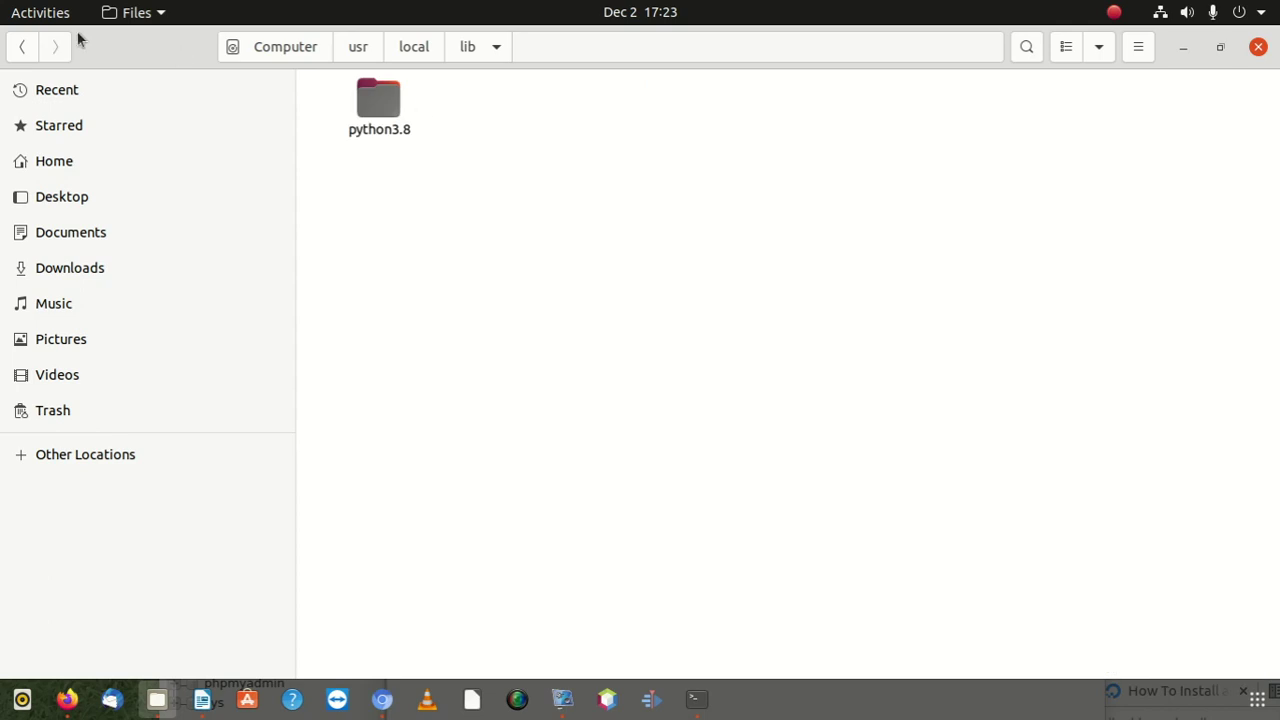
left_click(23, 48)
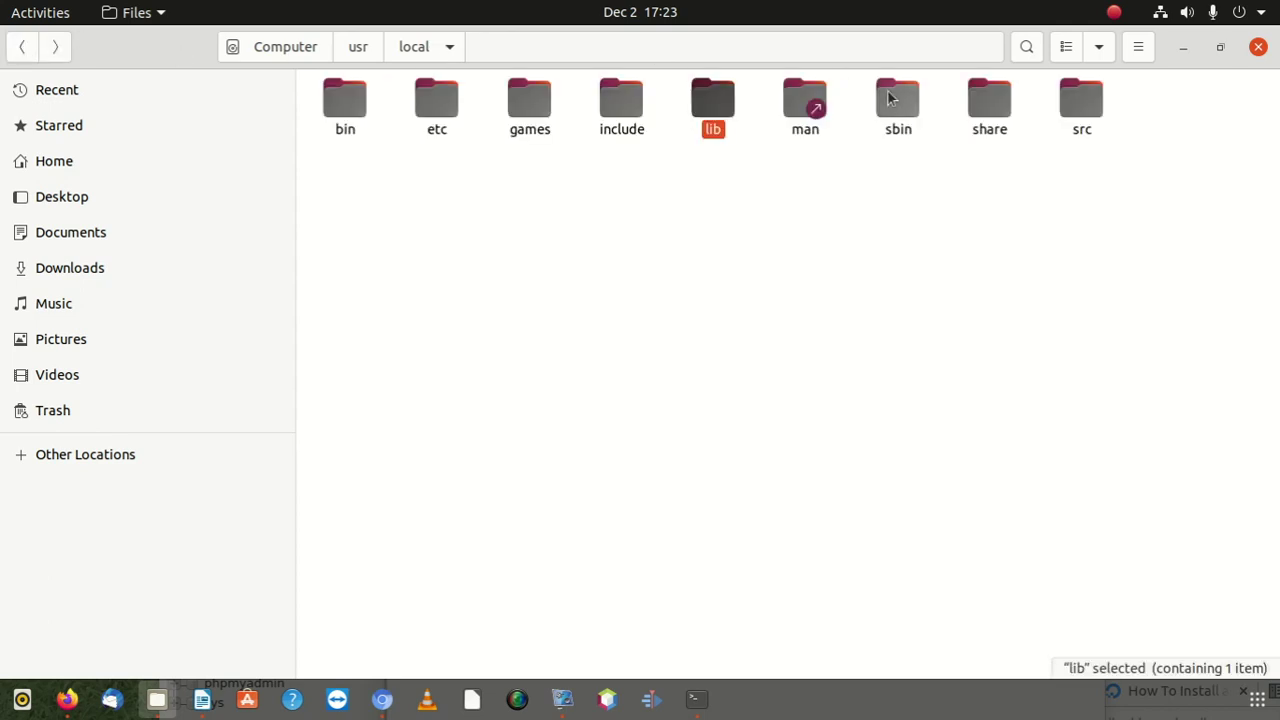
left_click(992, 100)
double_click(992, 100)
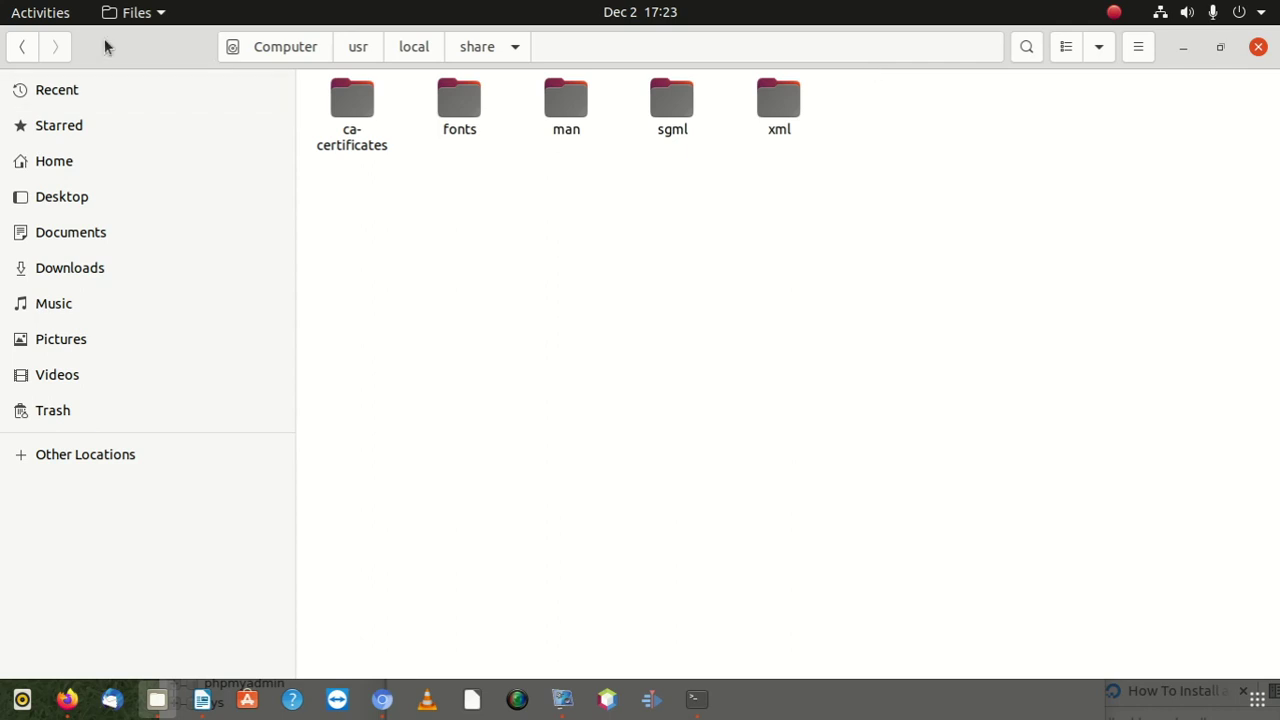
left_click(22, 47)
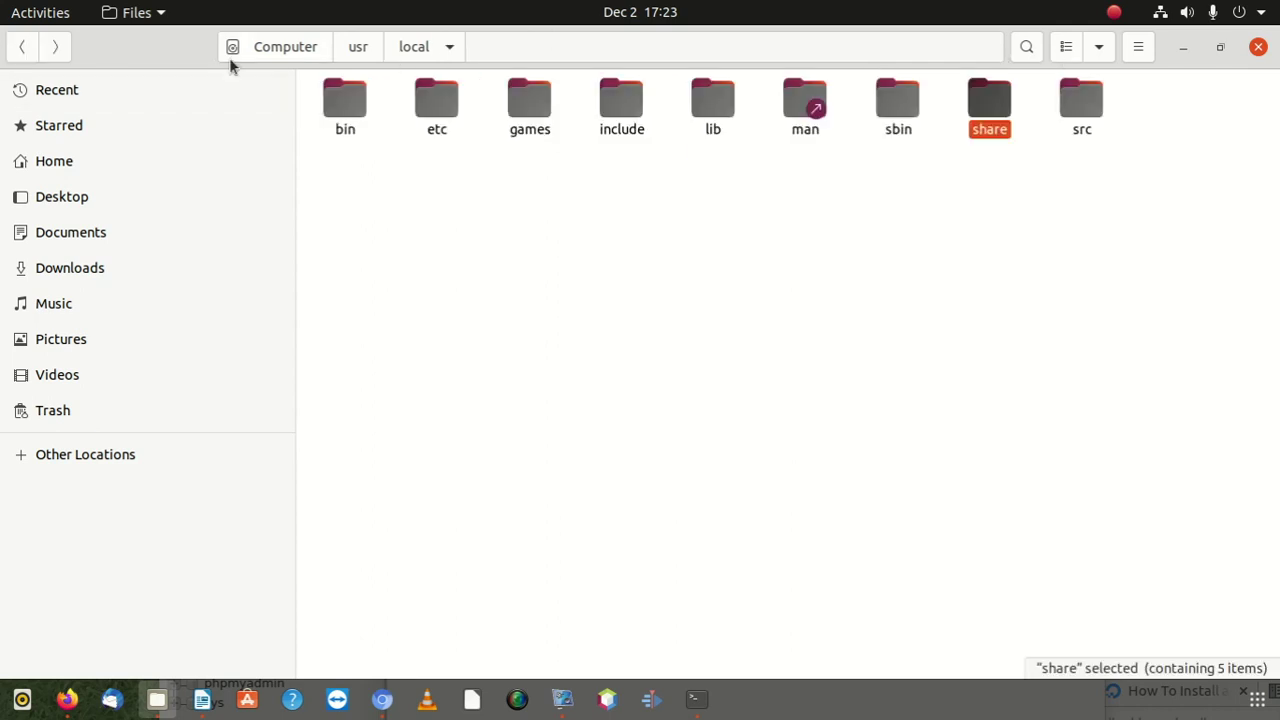
- Go back to the Computer root and open the usr/lib folder
left_click(25, 47)
left_click(25, 47)
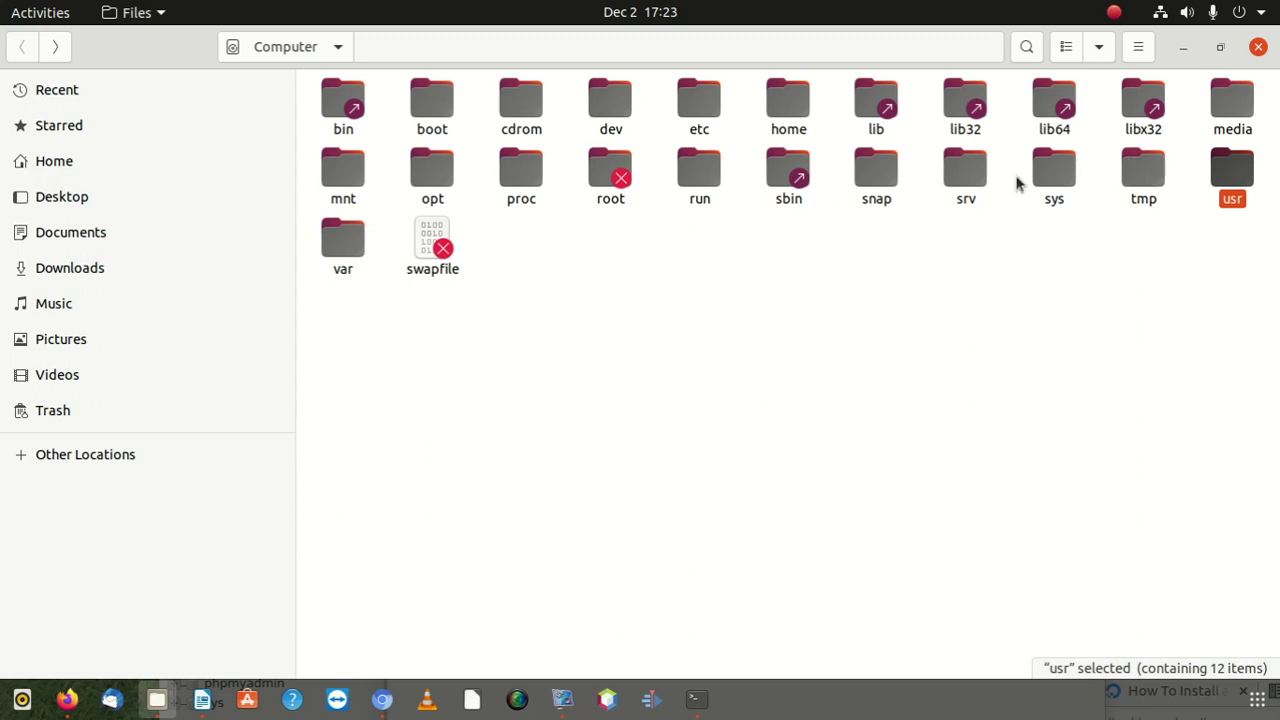
left_click(961, 166)
double_click(1228, 165)
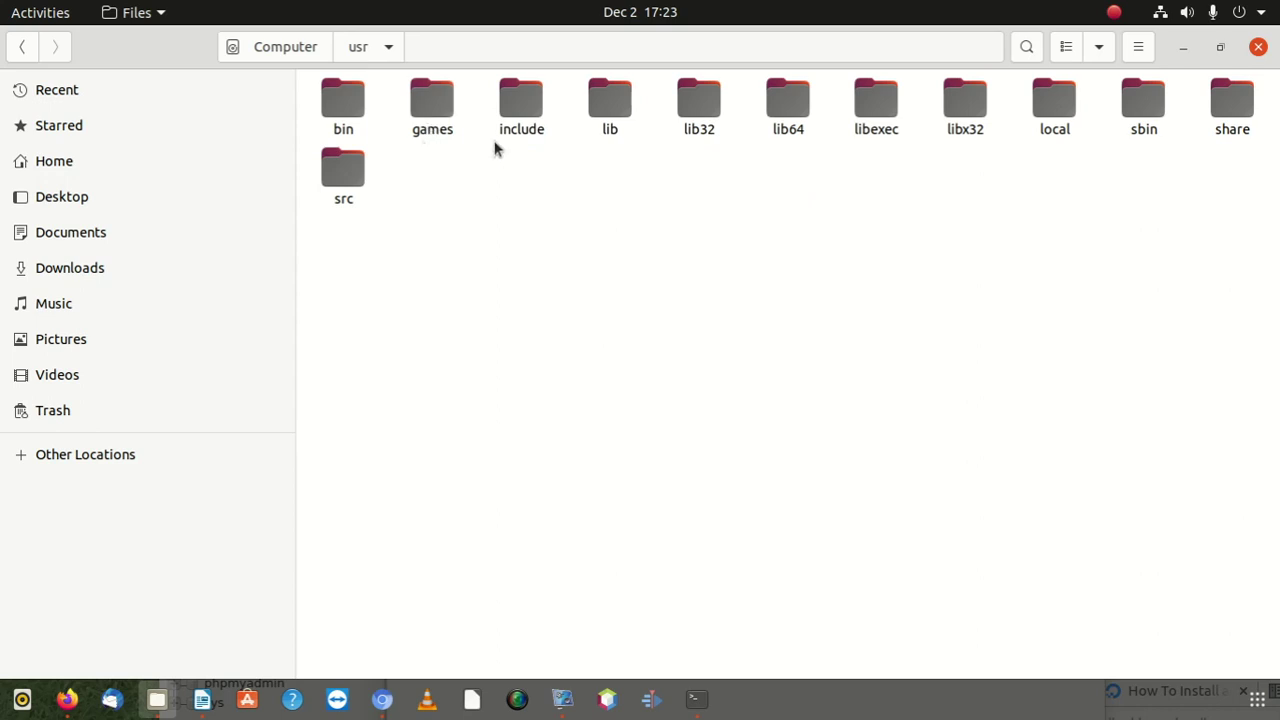
double_click(619, 92)
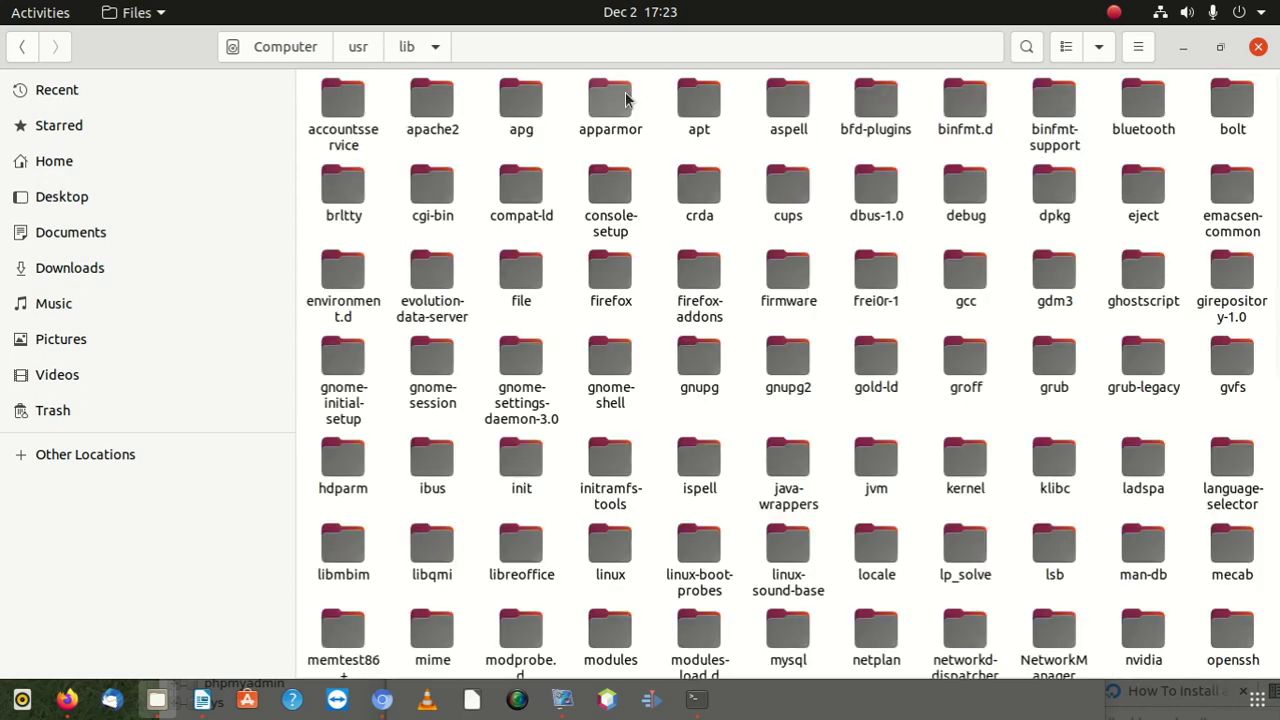
- Look through the contents of the usr/lib folder for the PHP folder
scroll(905, 490, "down", 10)
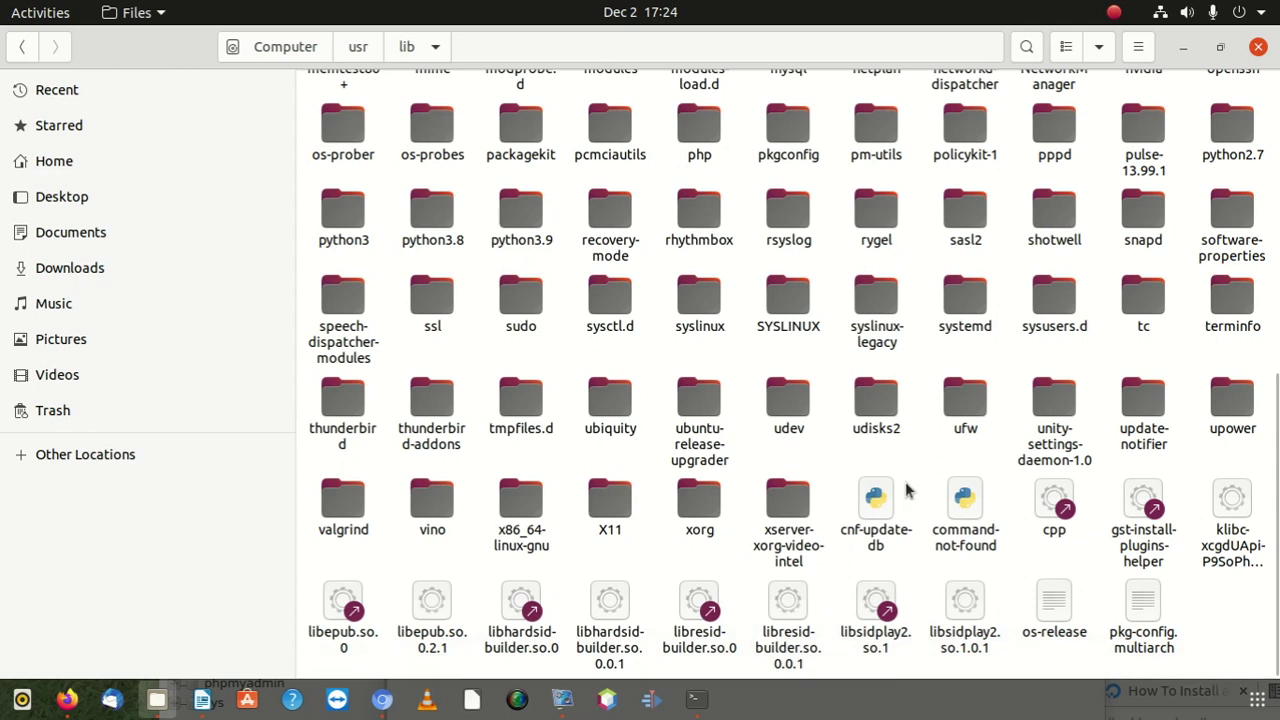
scroll(965, 425, "up", 4)
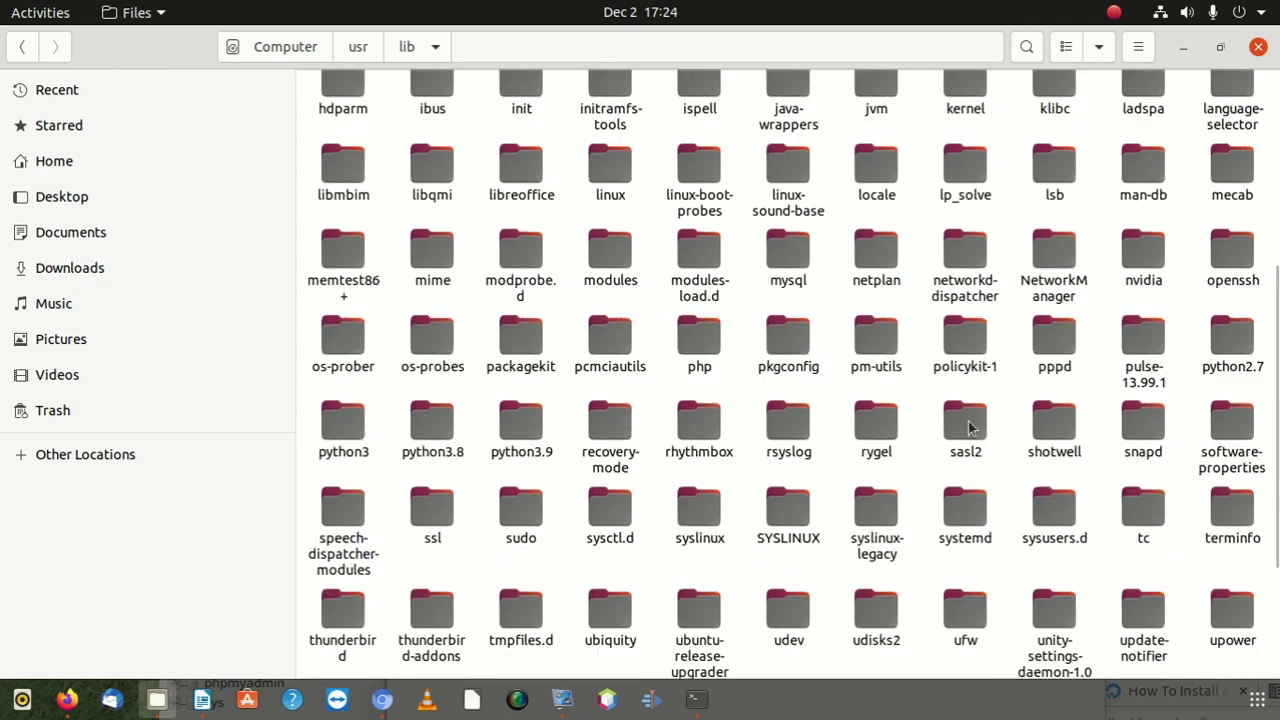
scroll(968, 427, "up", 3)
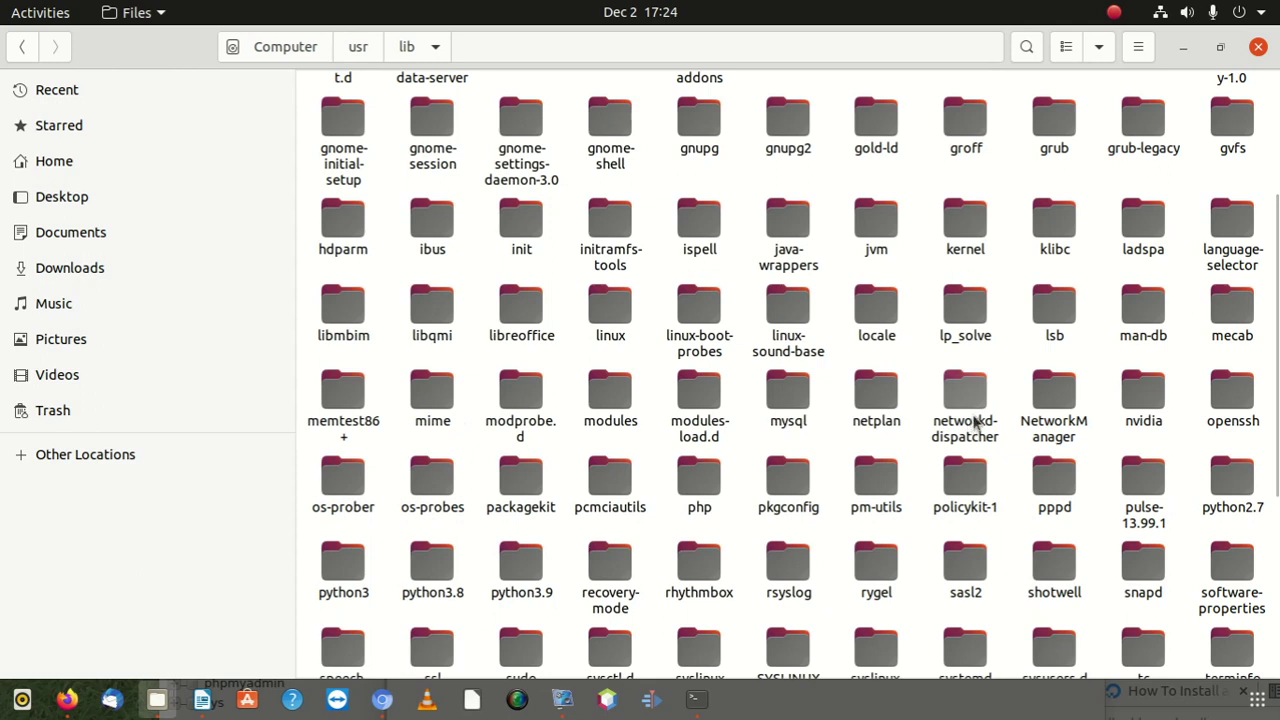
scroll(975, 422, "up", 3)
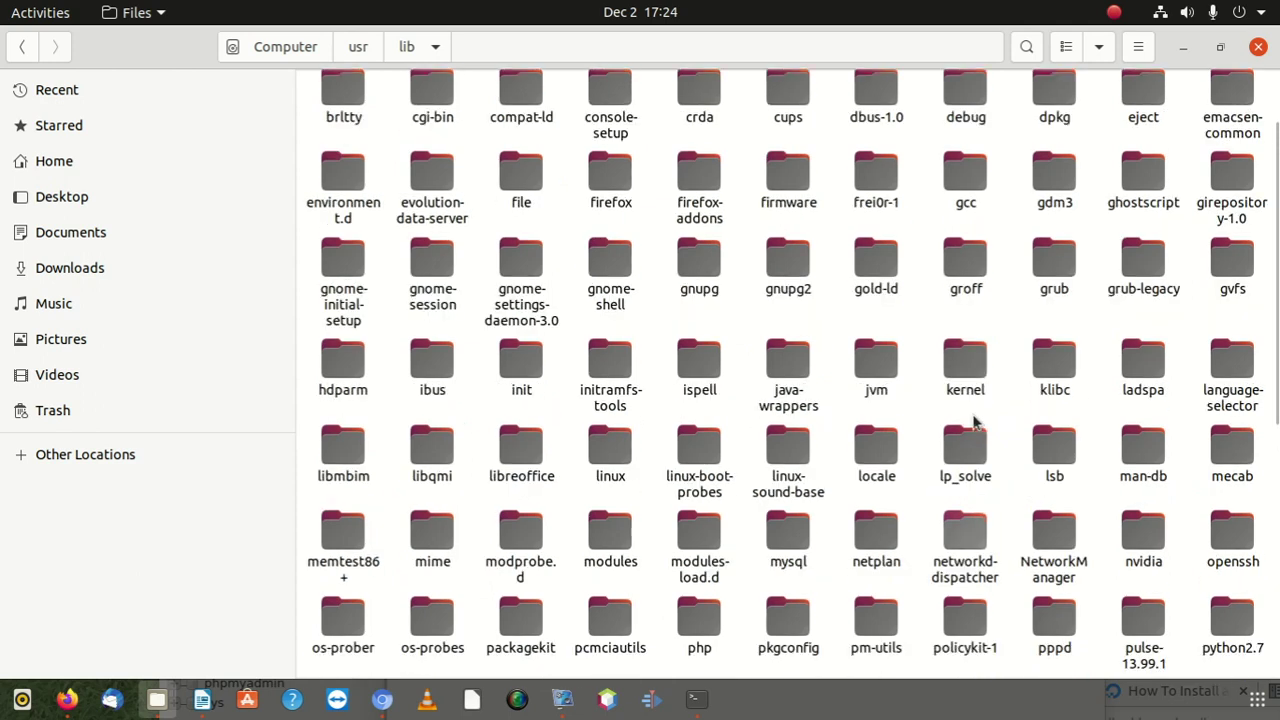
scroll(975, 422, "up", 2)
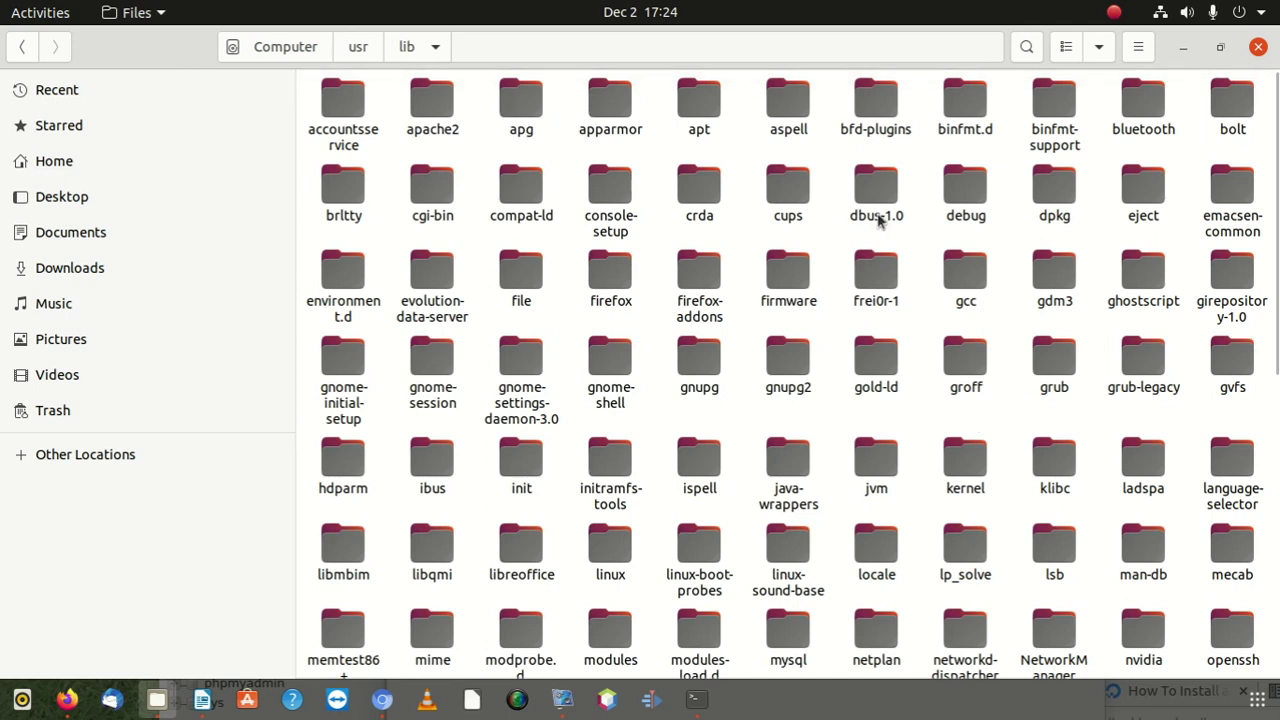
scroll(757, 302, "down", 10)
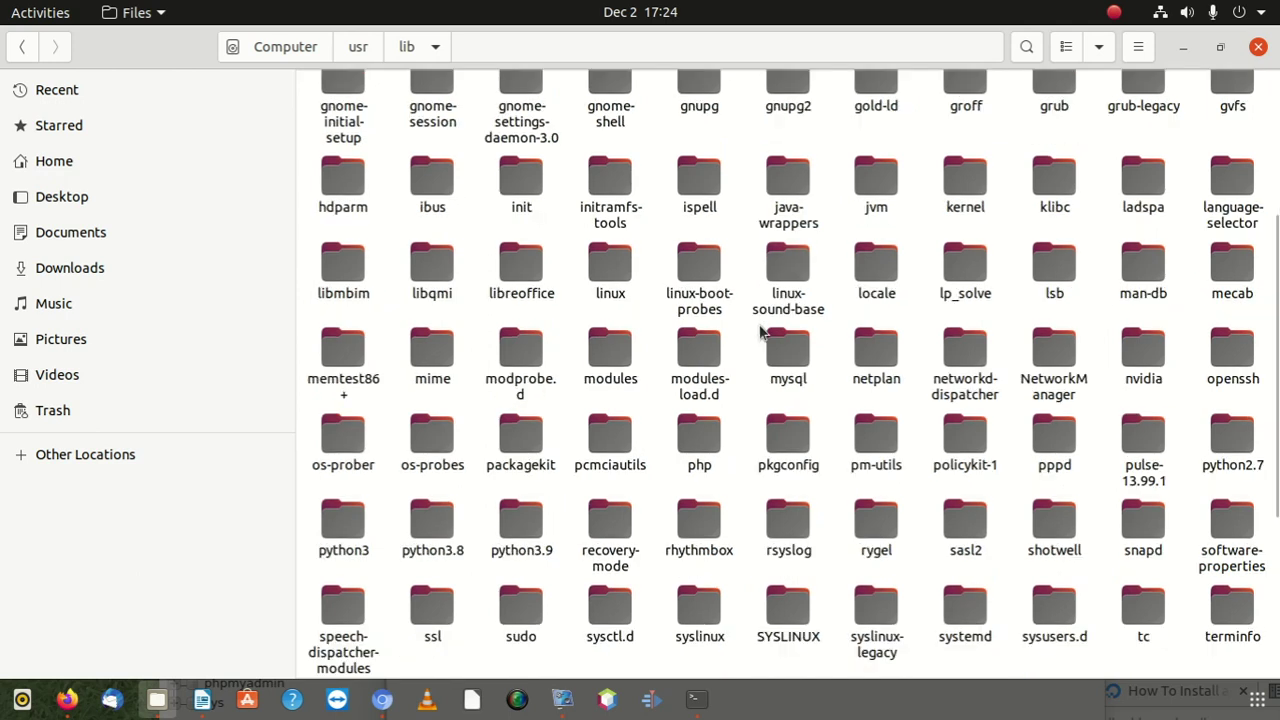
scroll(760, 337, "down", 2)
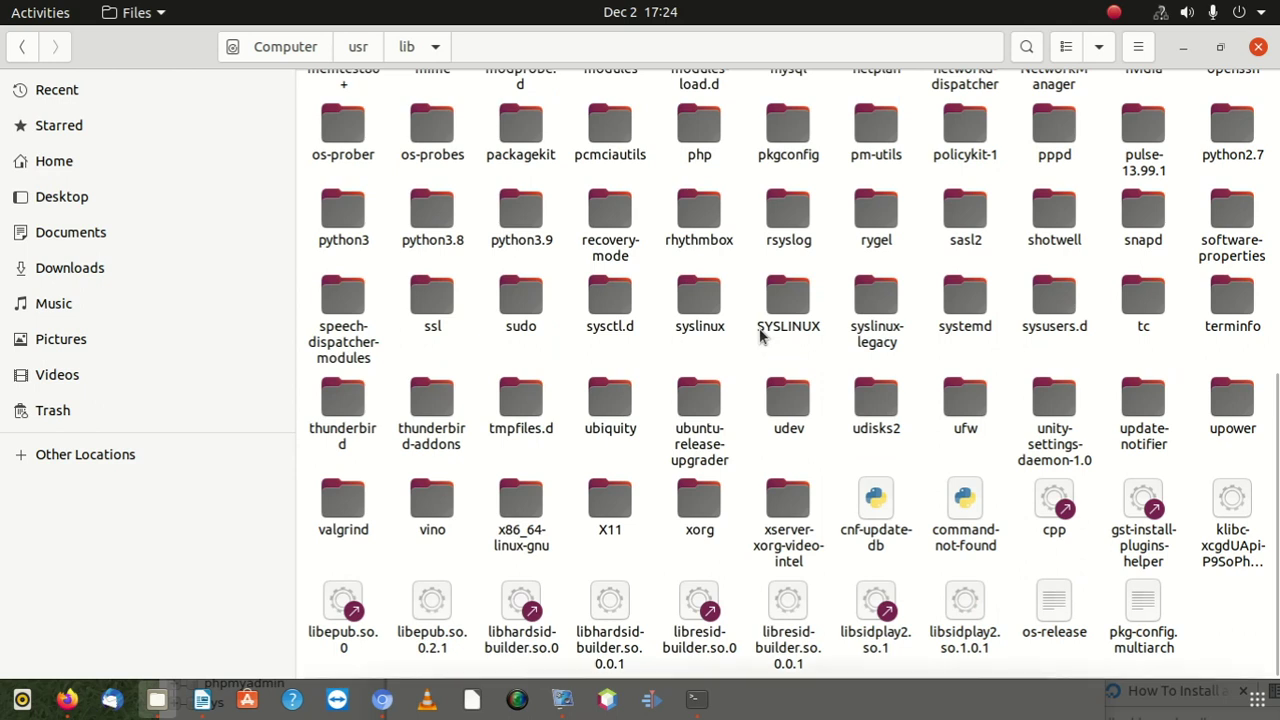
scroll(760, 337, "up", 2)
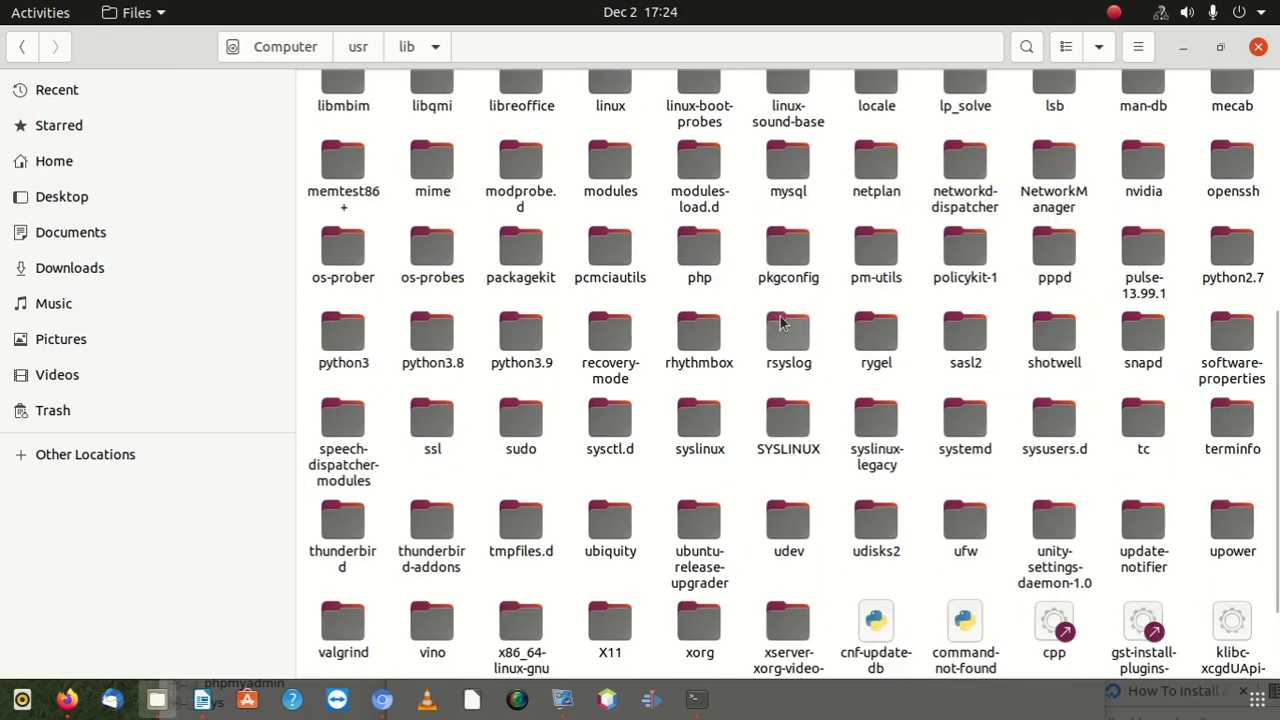
- Open the php folder inside usr/lib and enter its 7.4 subfolder
left_click(697, 259)
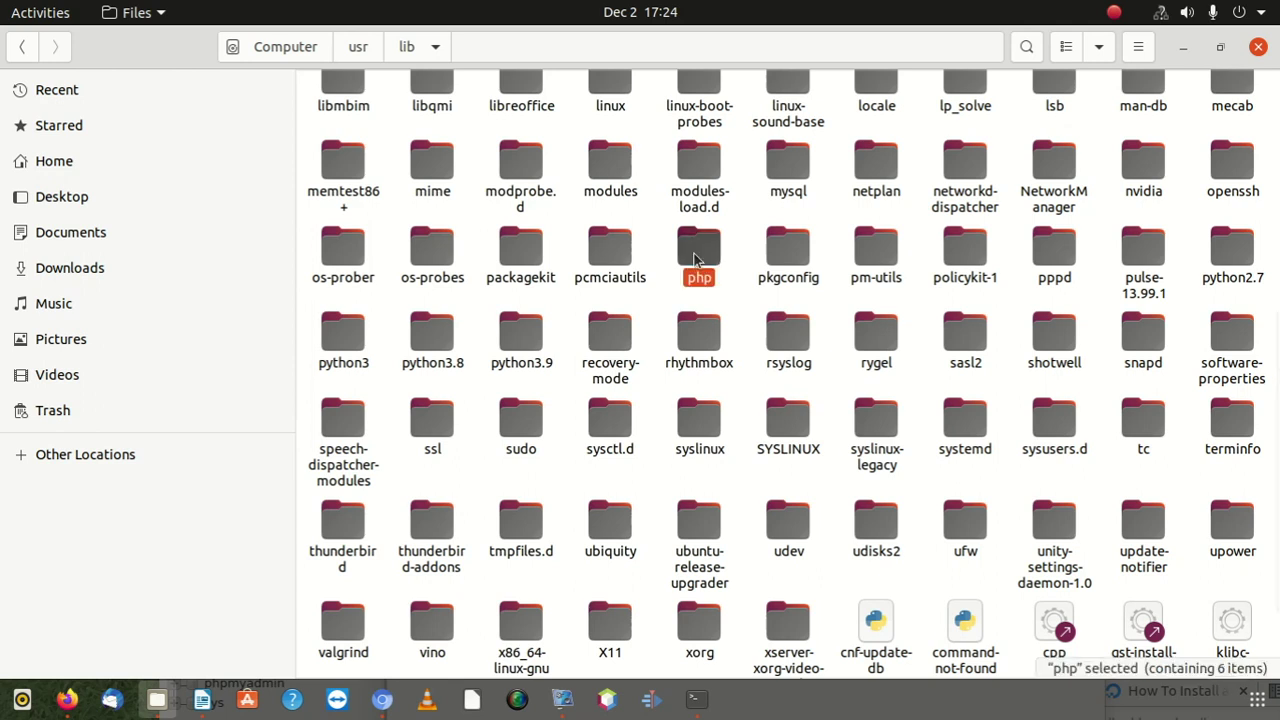
double_click(697, 259)
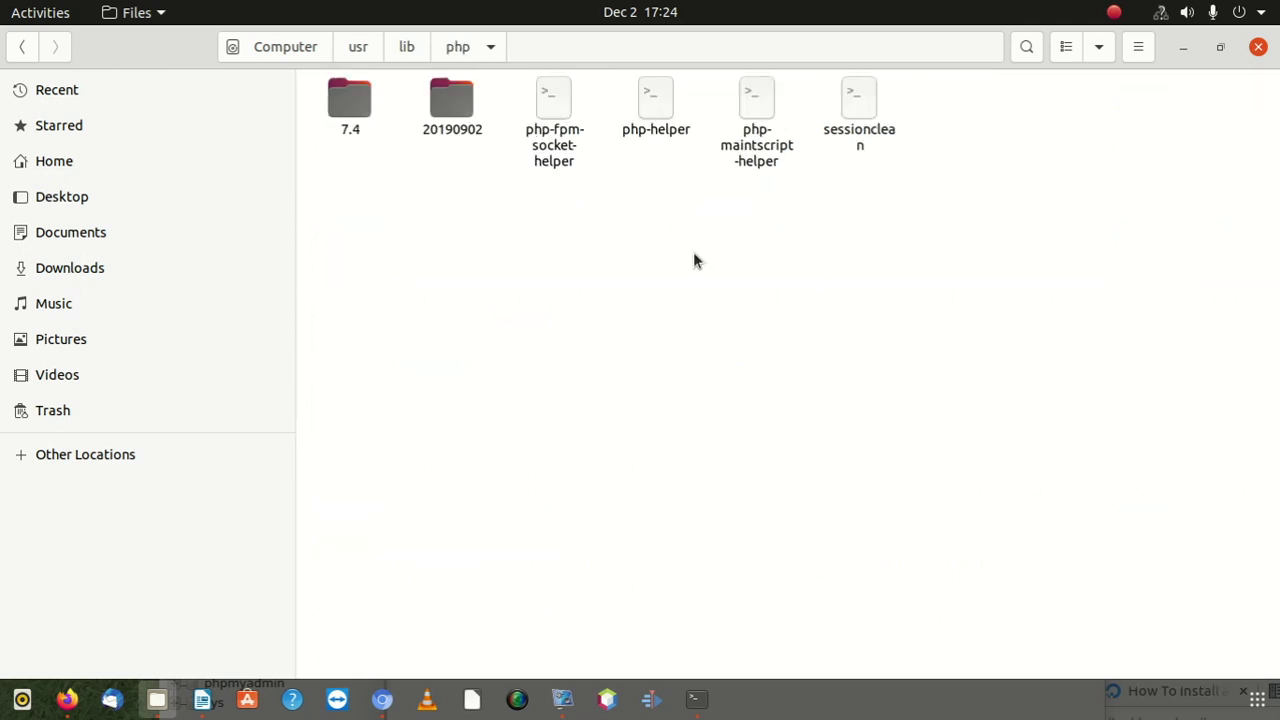
left_click(360, 100)
double_click(362, 97)
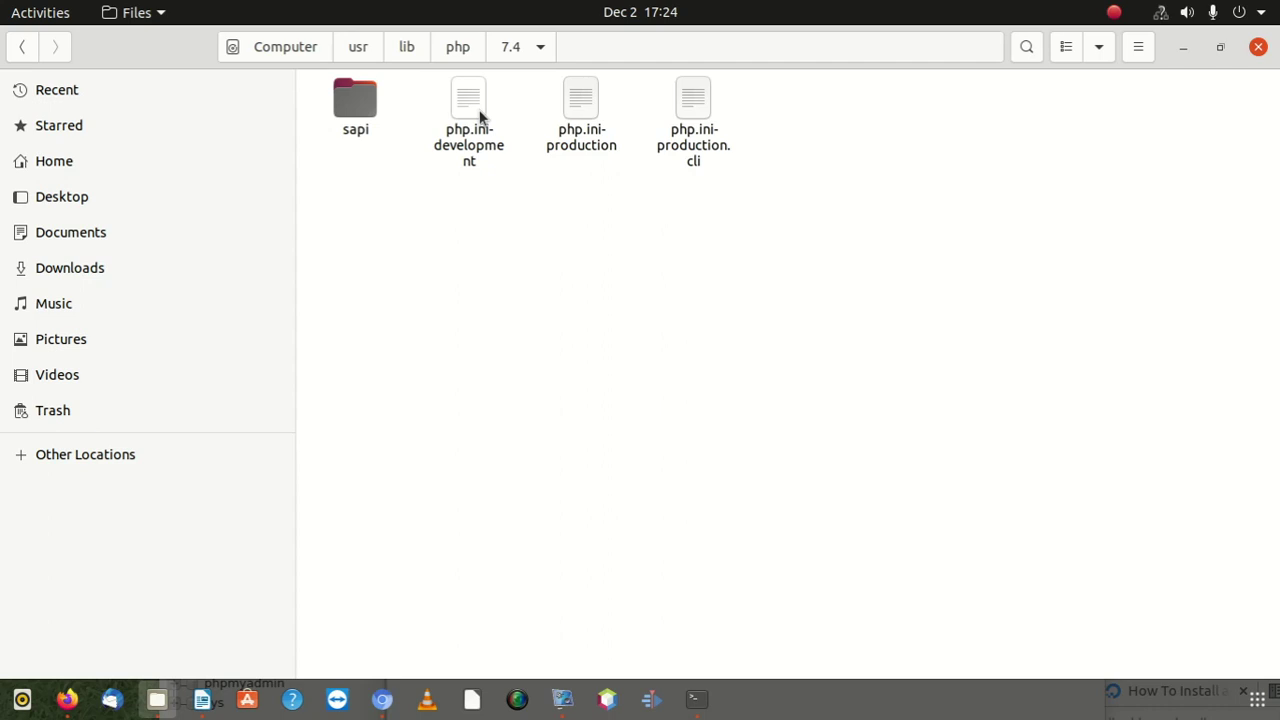
- Open php.ini-production in the text editor, search it for post_max_size=128M, and close the file
right_click(575, 107)
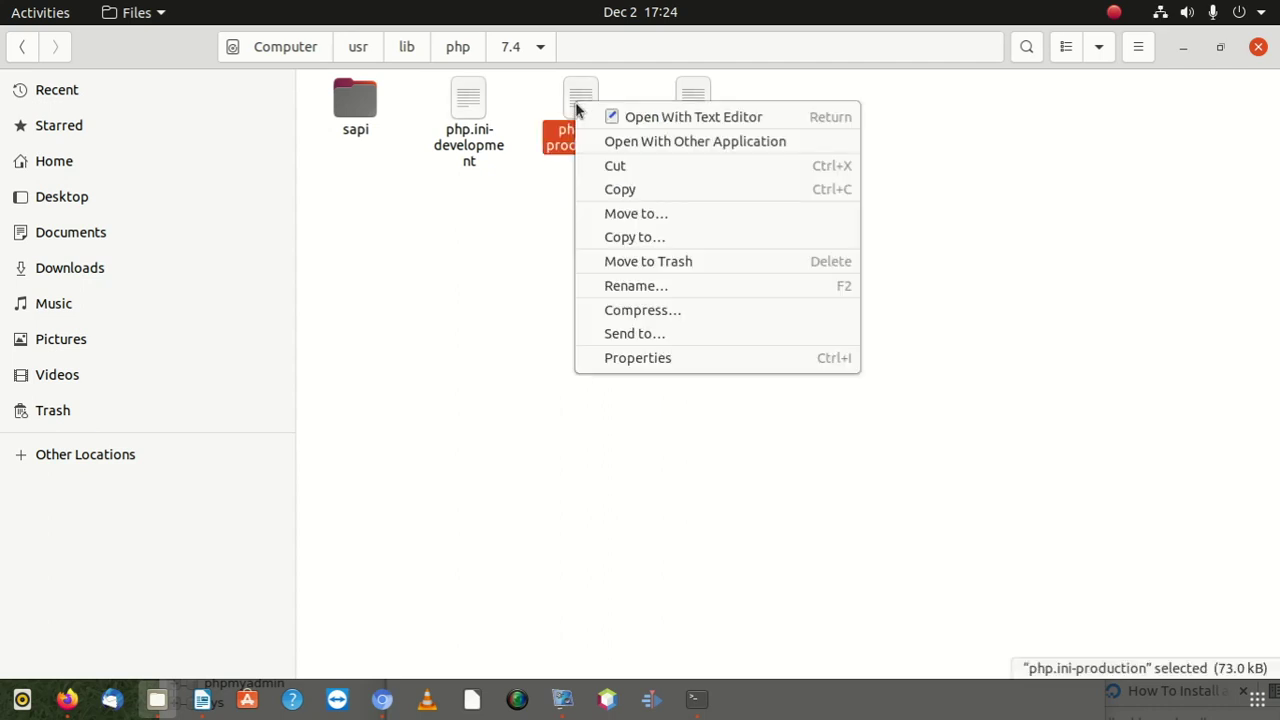
left_click(654, 117)
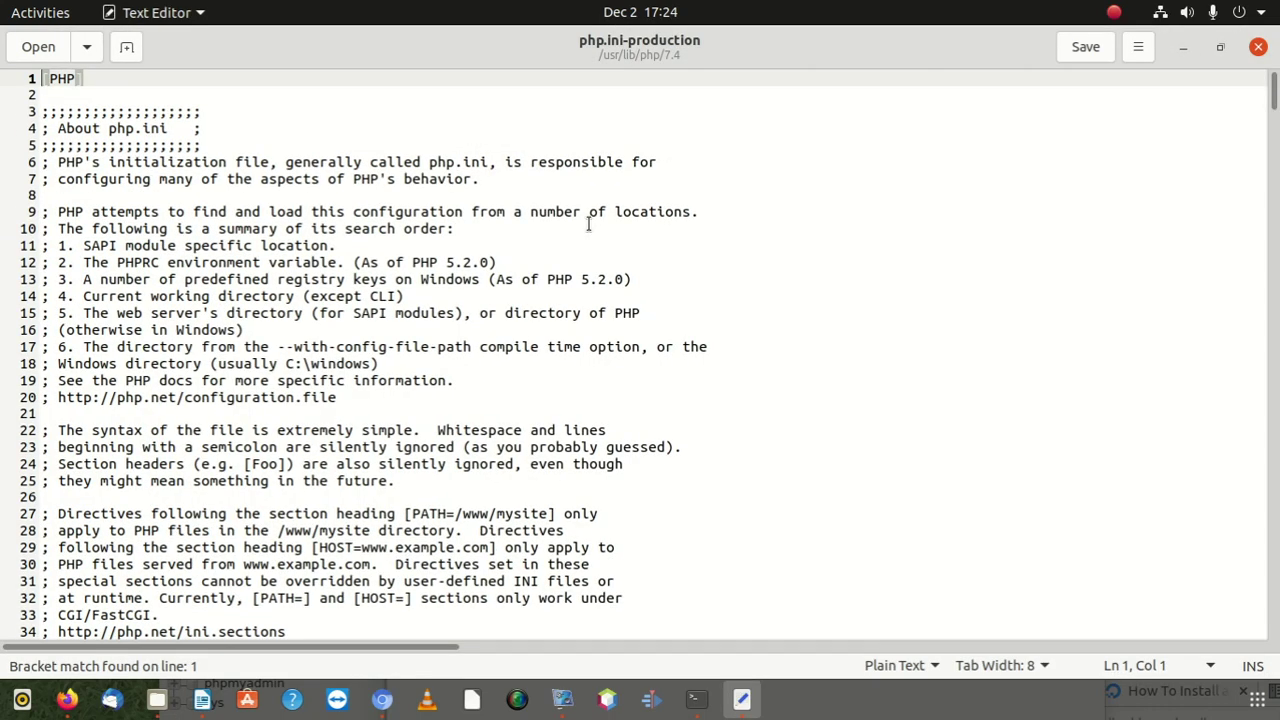
key("ctrl+f")
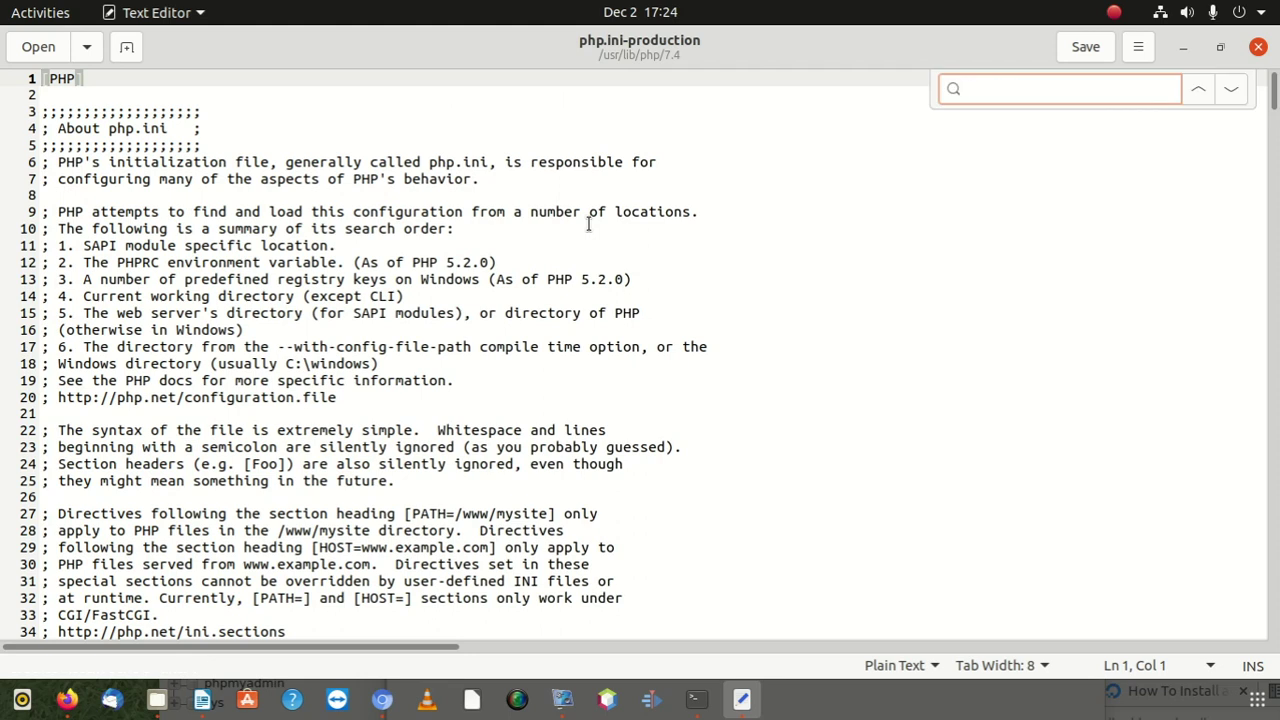
type("post_max_size=128M")
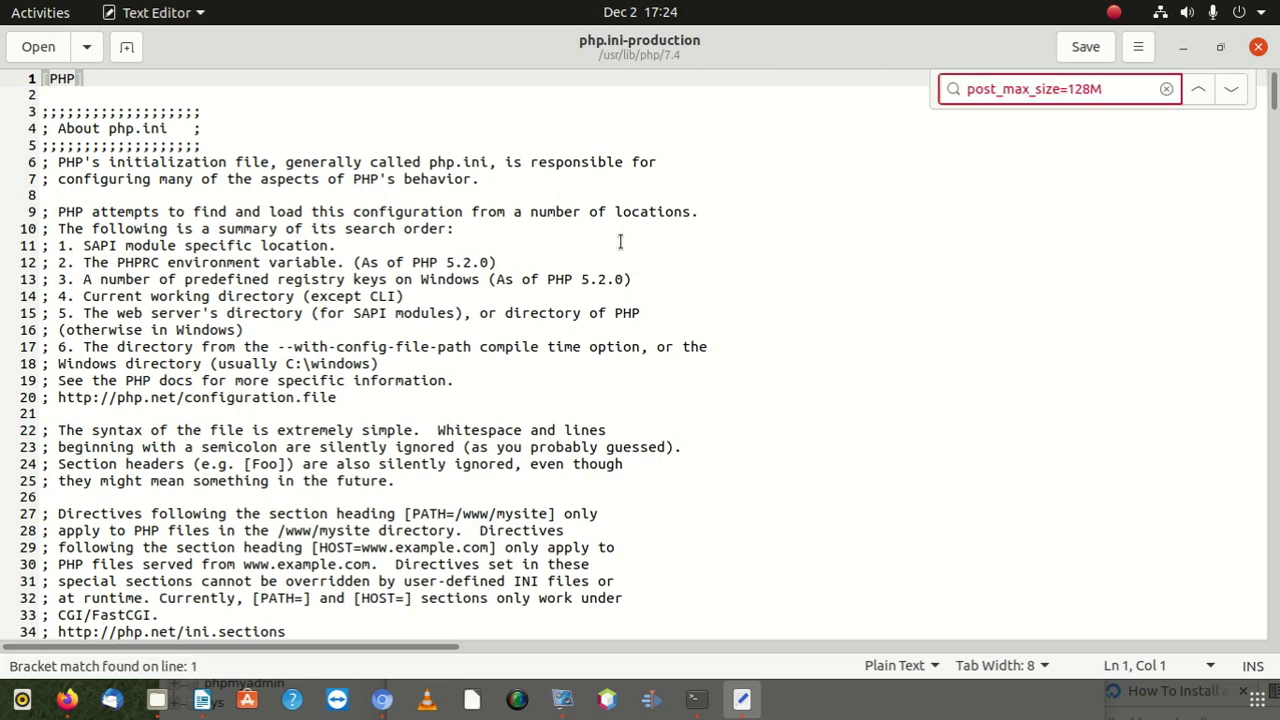
scroll(683, 210, "down", 10)
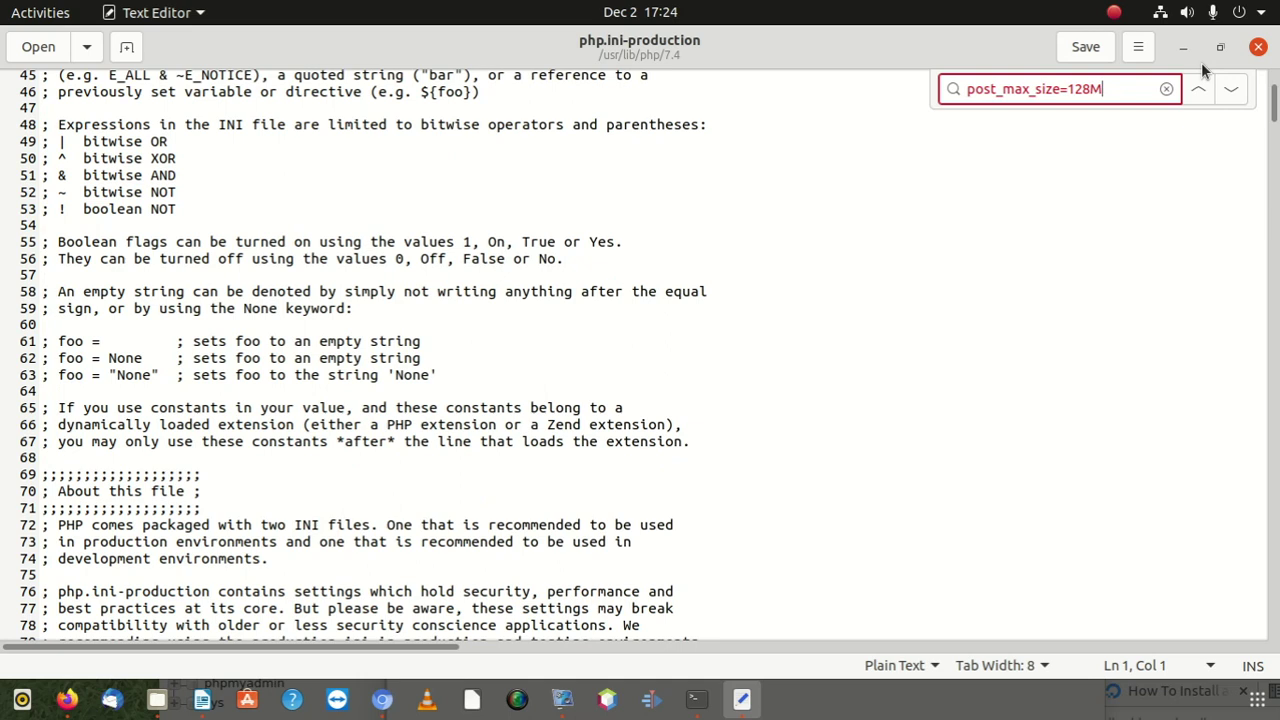
left_click(1259, 47)
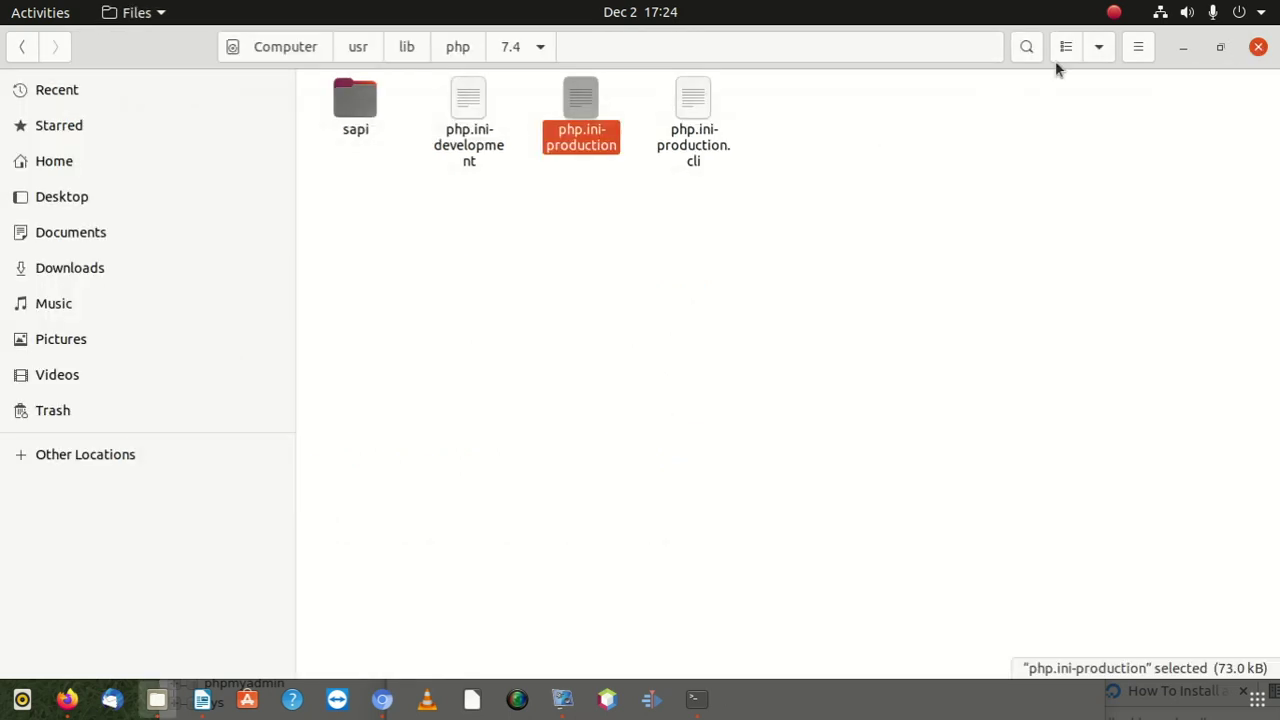
- Open php.ini-development in the text editor, search it for post_max_size, and close the file
left_click(462, 117)
right_click(461, 117)
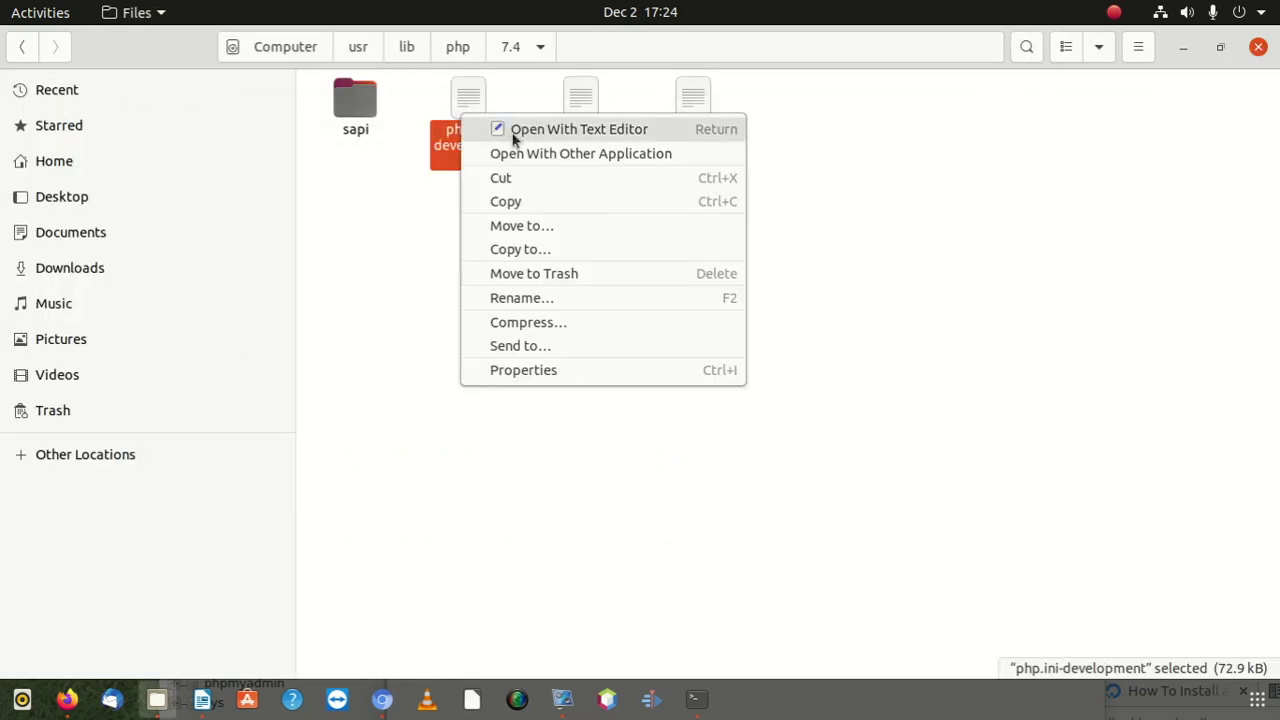
left_click(513, 140)
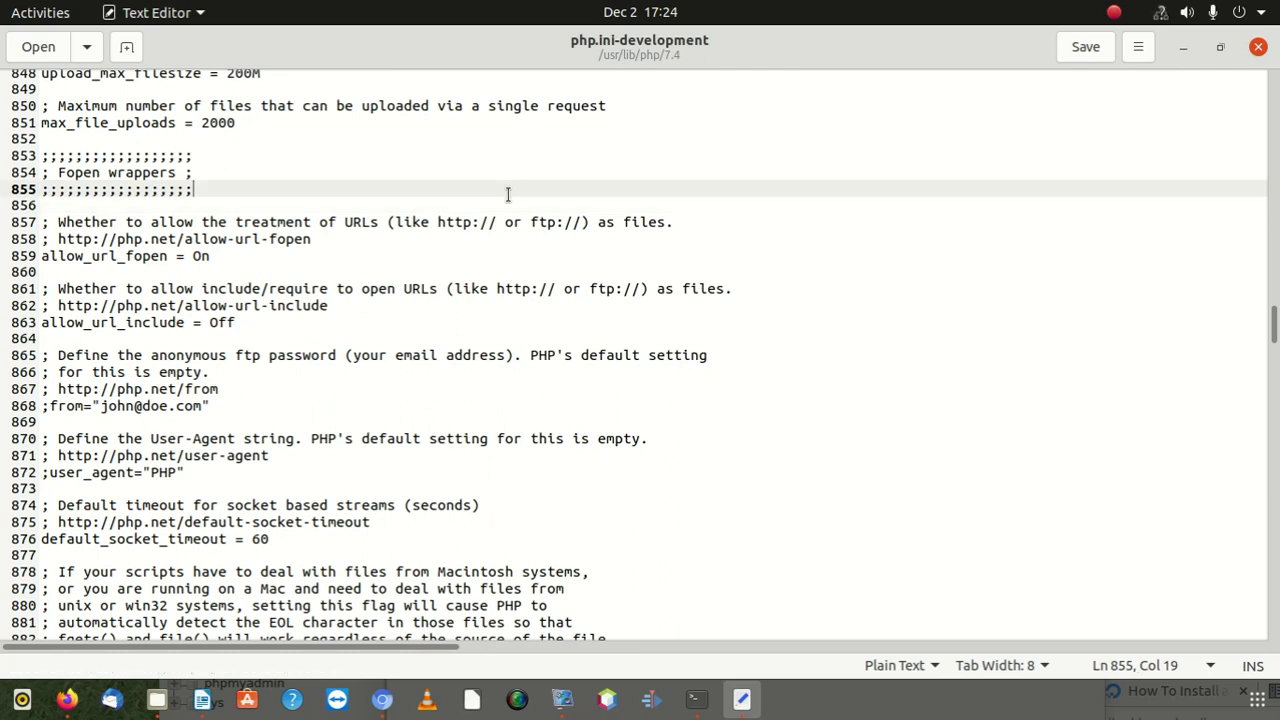
key("ctrl+f")
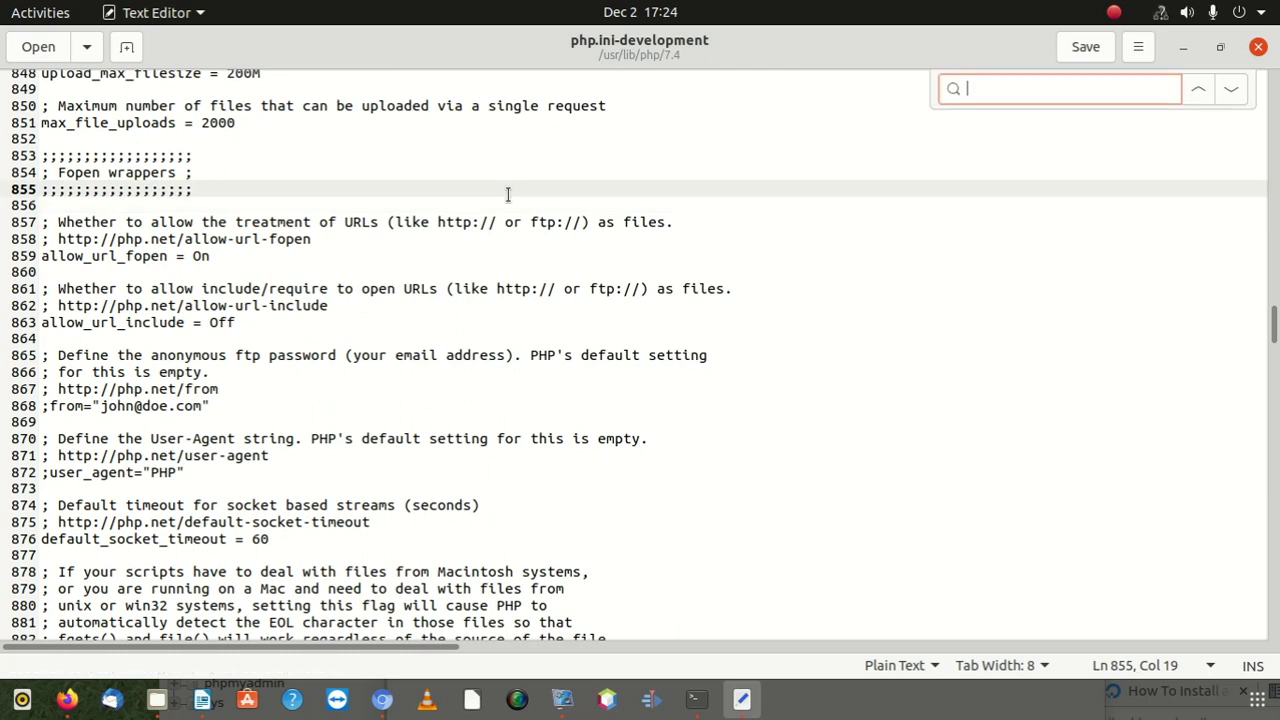
key("ctrl+v")
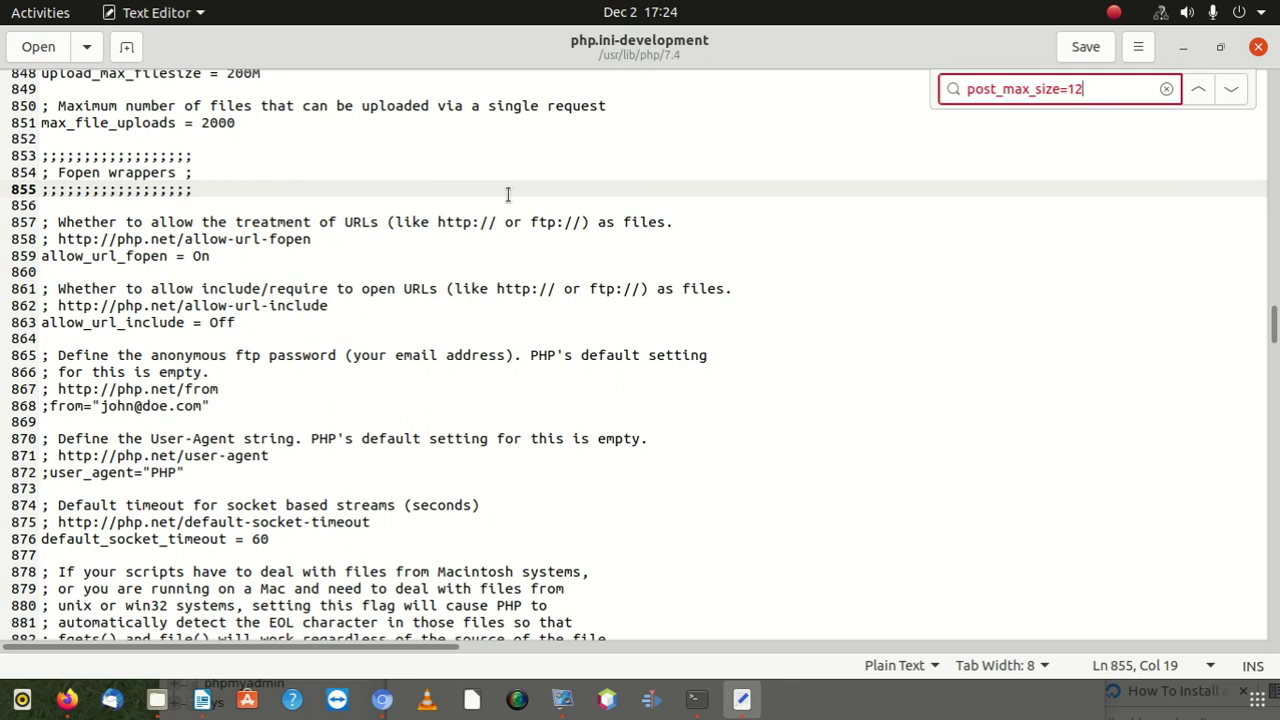
key("BackSpace")
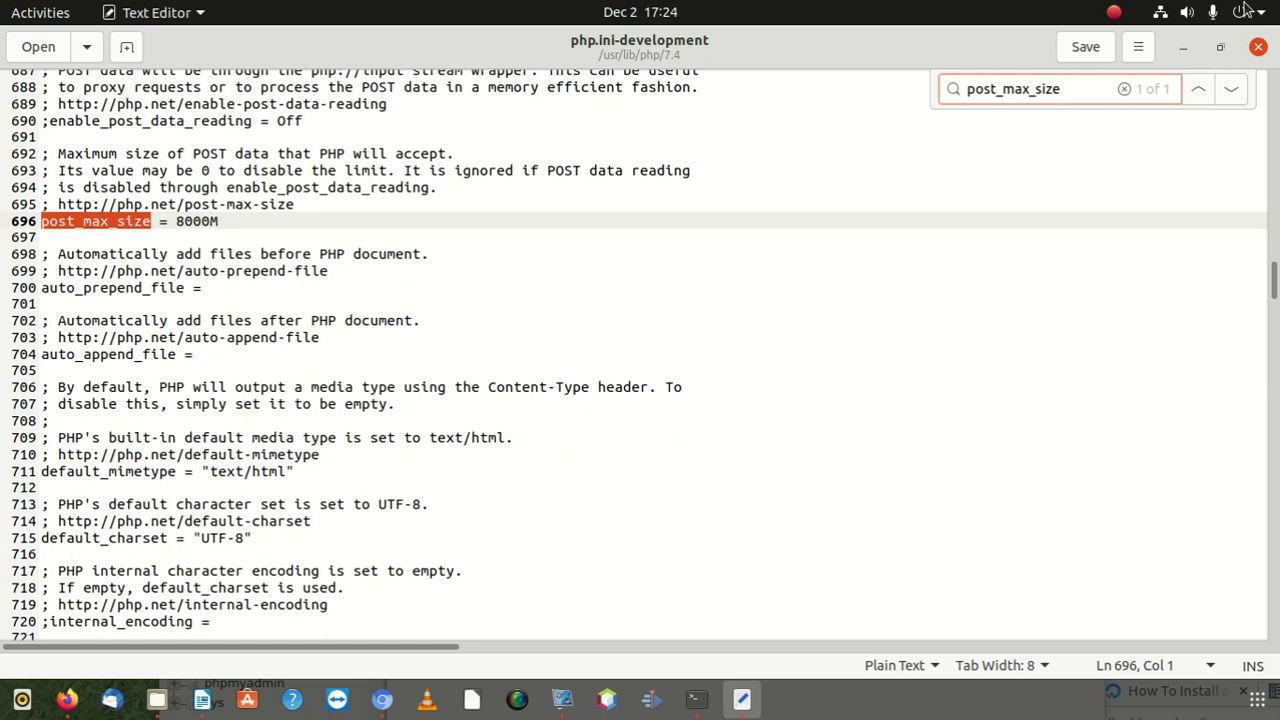
left_click(1258, 47)
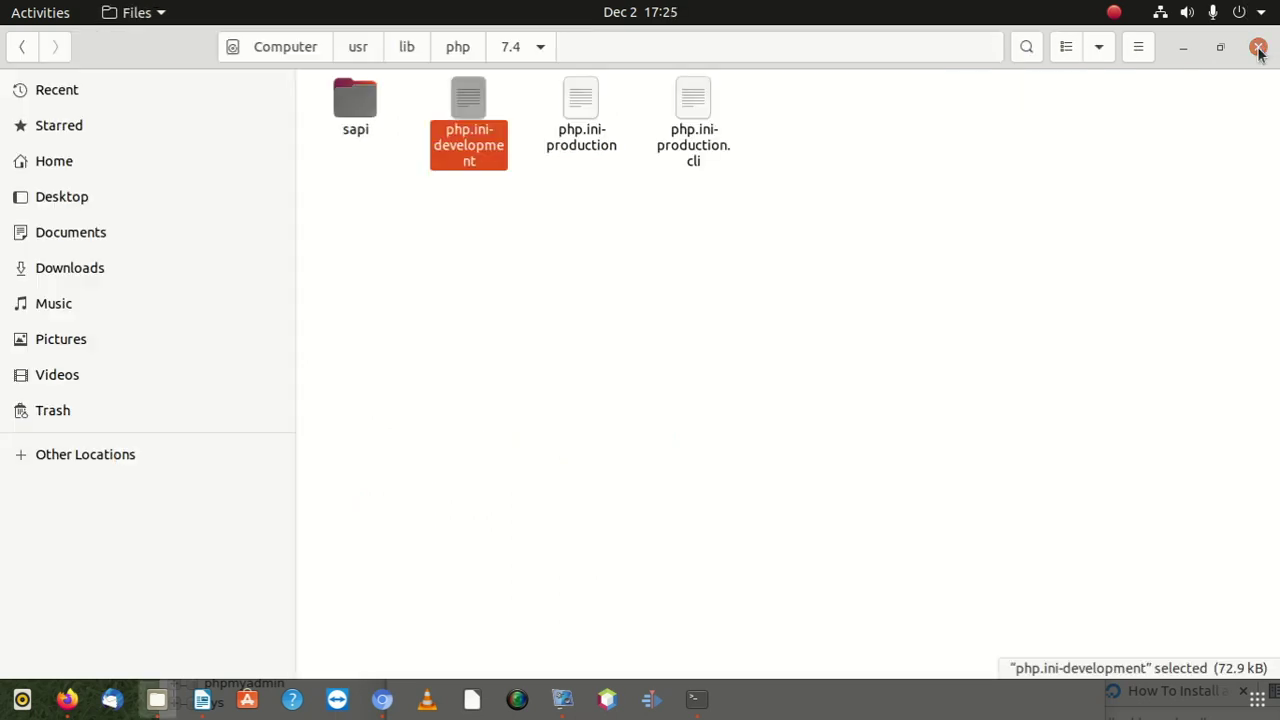
- Go back from the php 7.4 folder up to the usr folder
left_click(23, 47)
left_click(25, 47)
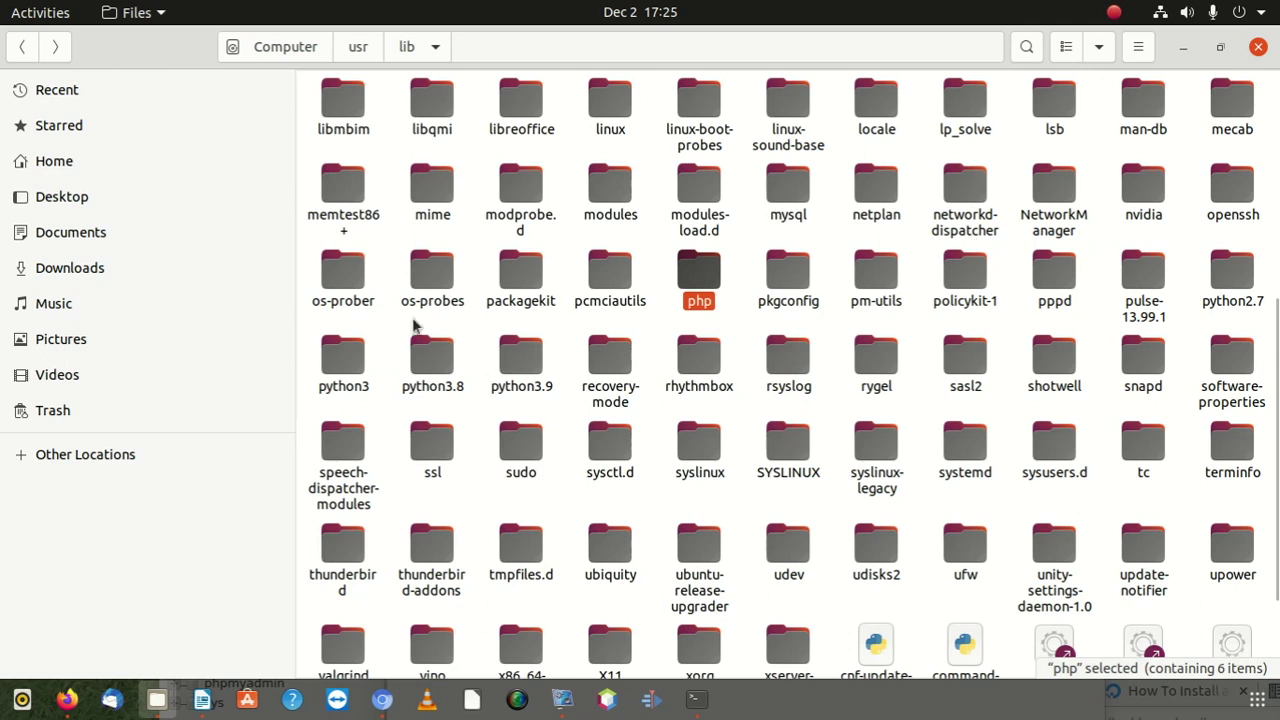
left_click(20, 55)
right_click(25, 48)
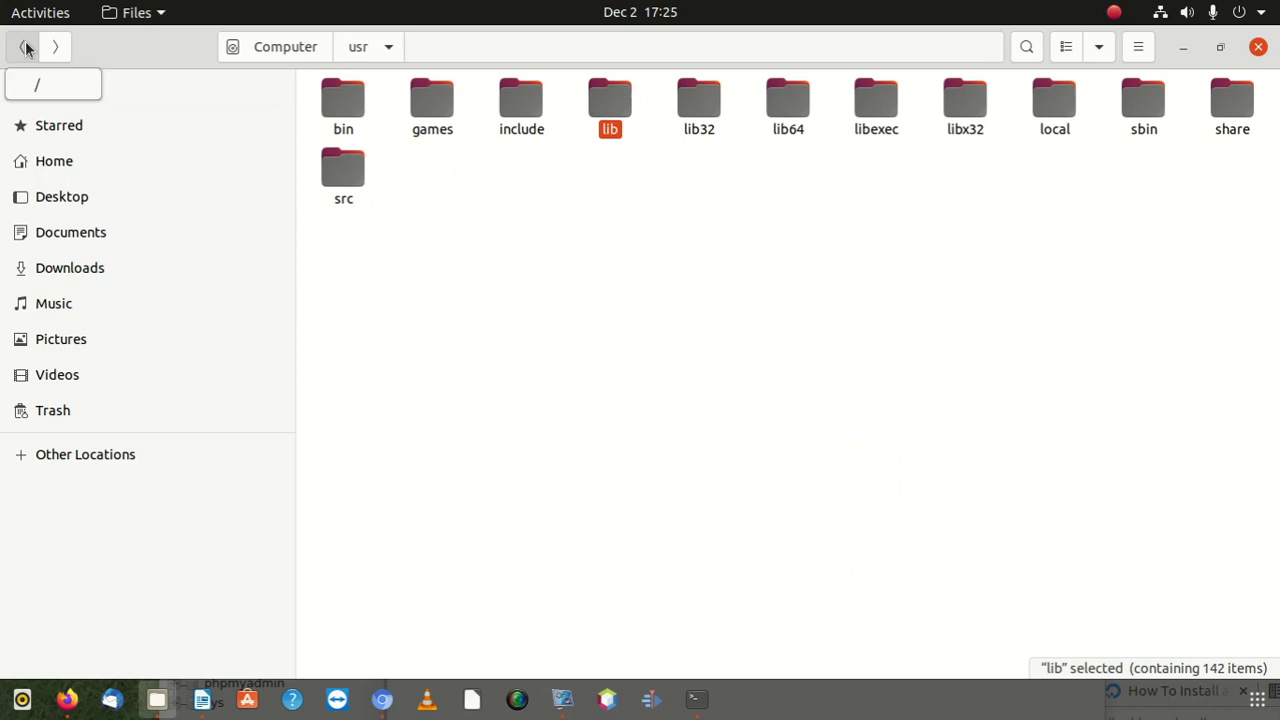
left_click(27, 49)
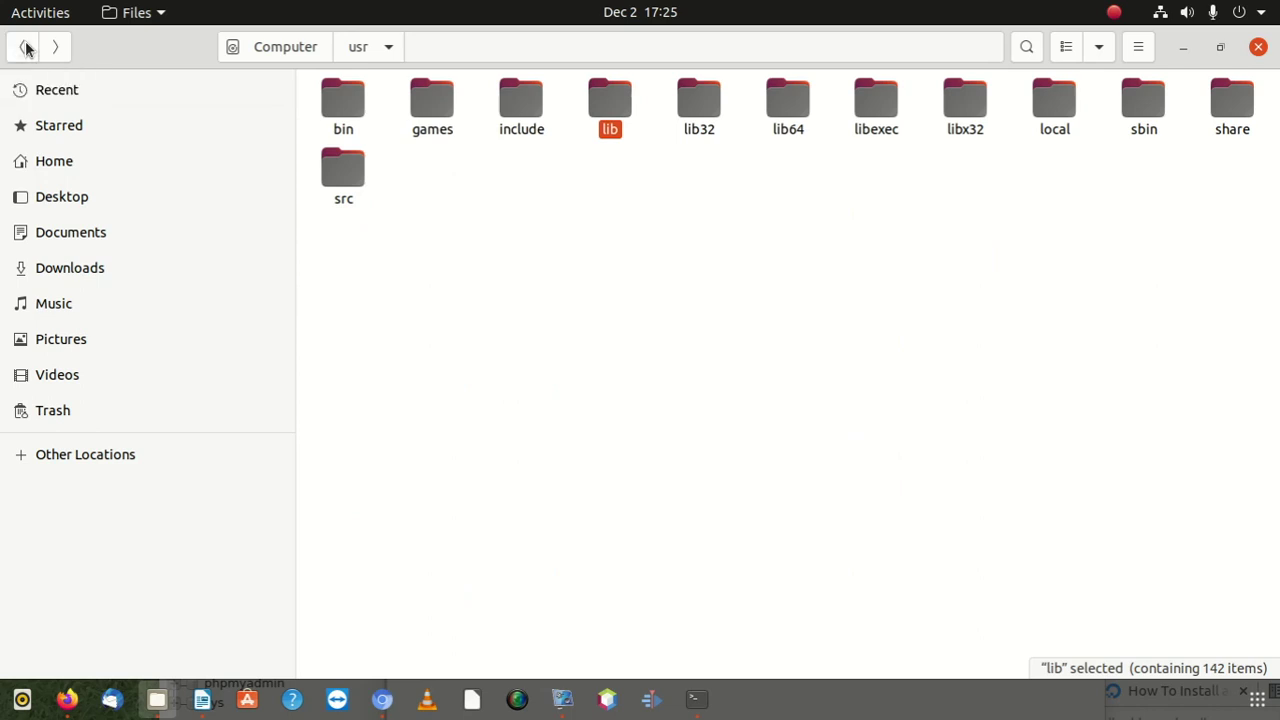
- Look inside the lib folder of usr/local and return to the usr folder
double_click(1058, 100)
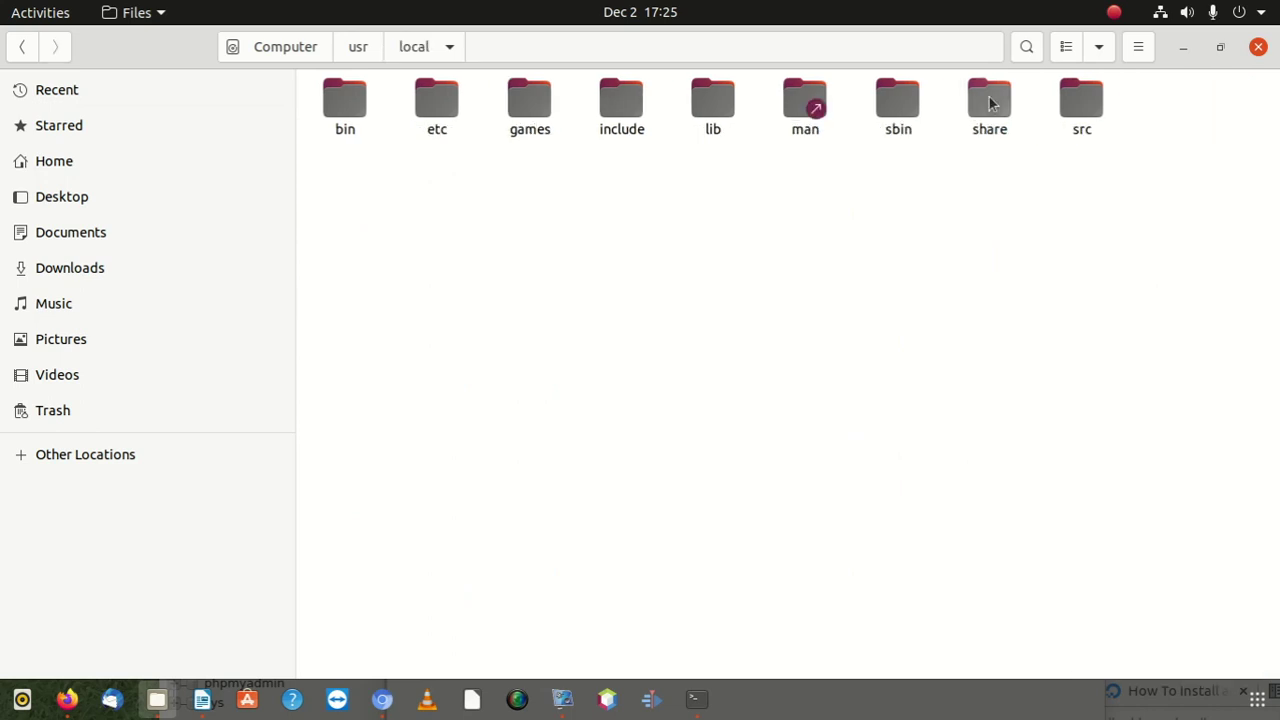
double_click(700, 95)
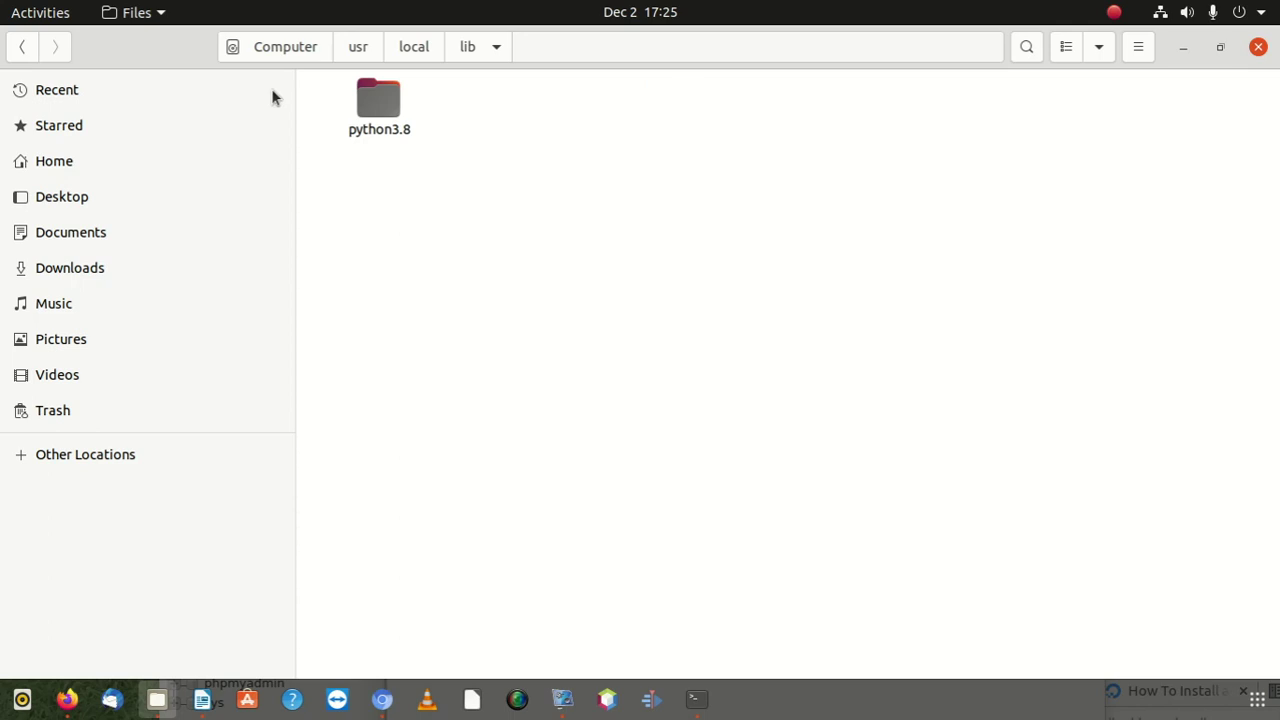
left_click(24, 46)
left_click(21, 46)
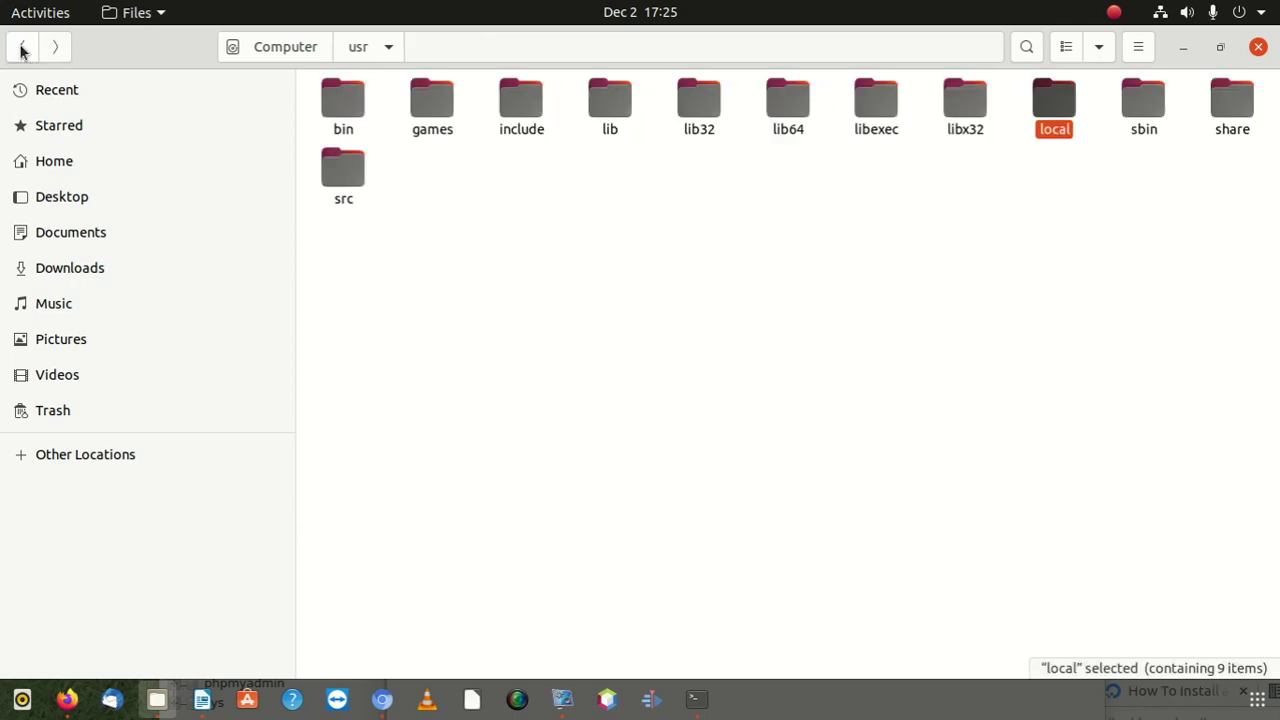
- Open the phpmyadmin folder in usr/share and look inside its locale folder
double_click(1230, 100)
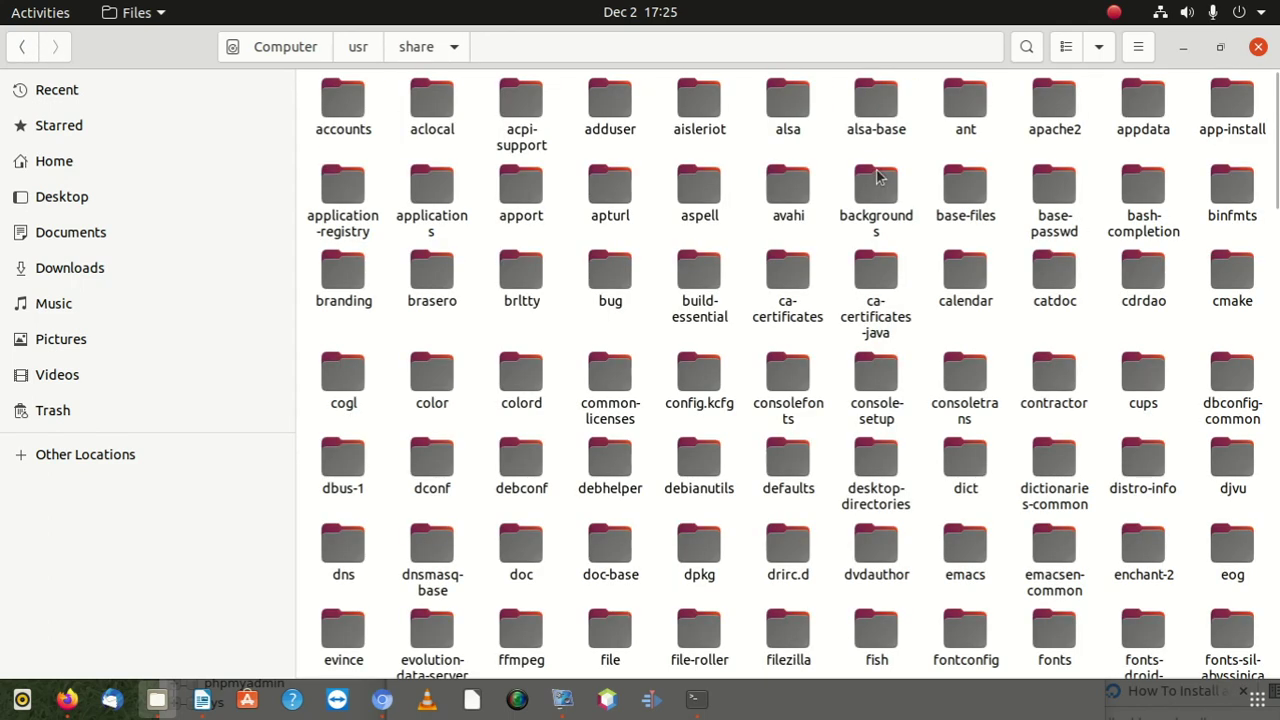
scroll(786, 423, "down", 15)
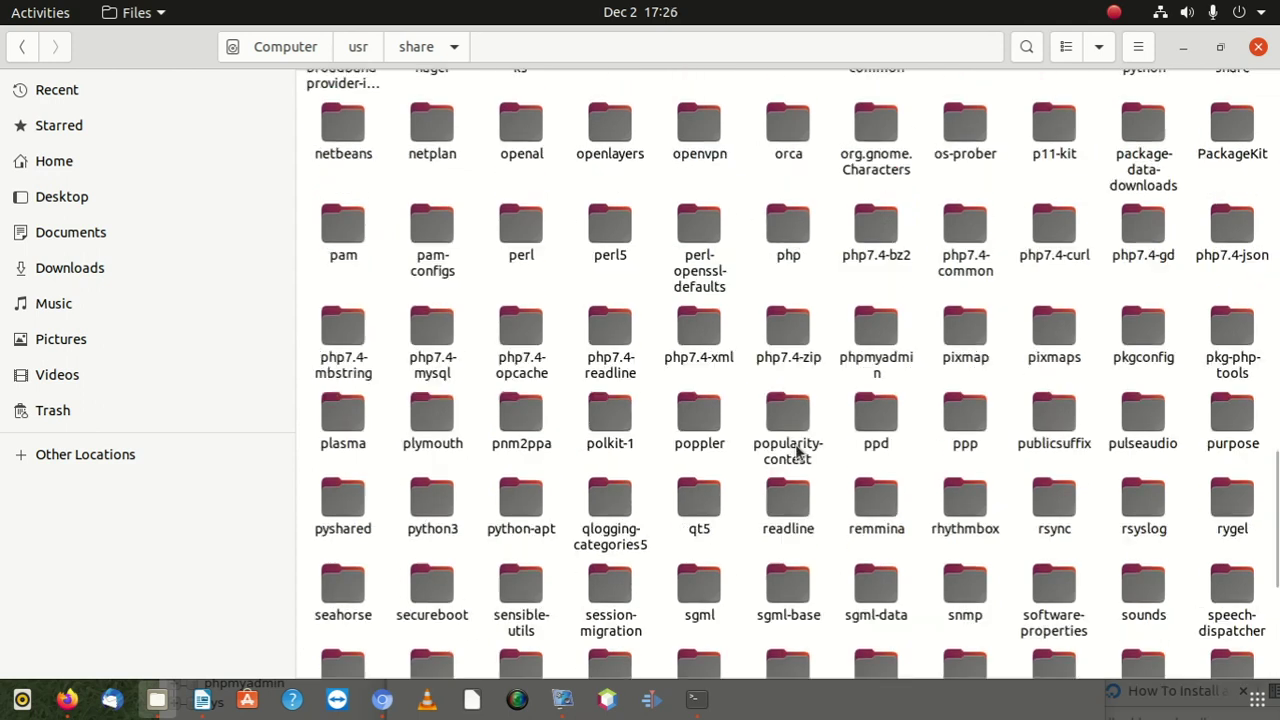
left_click(876, 331)
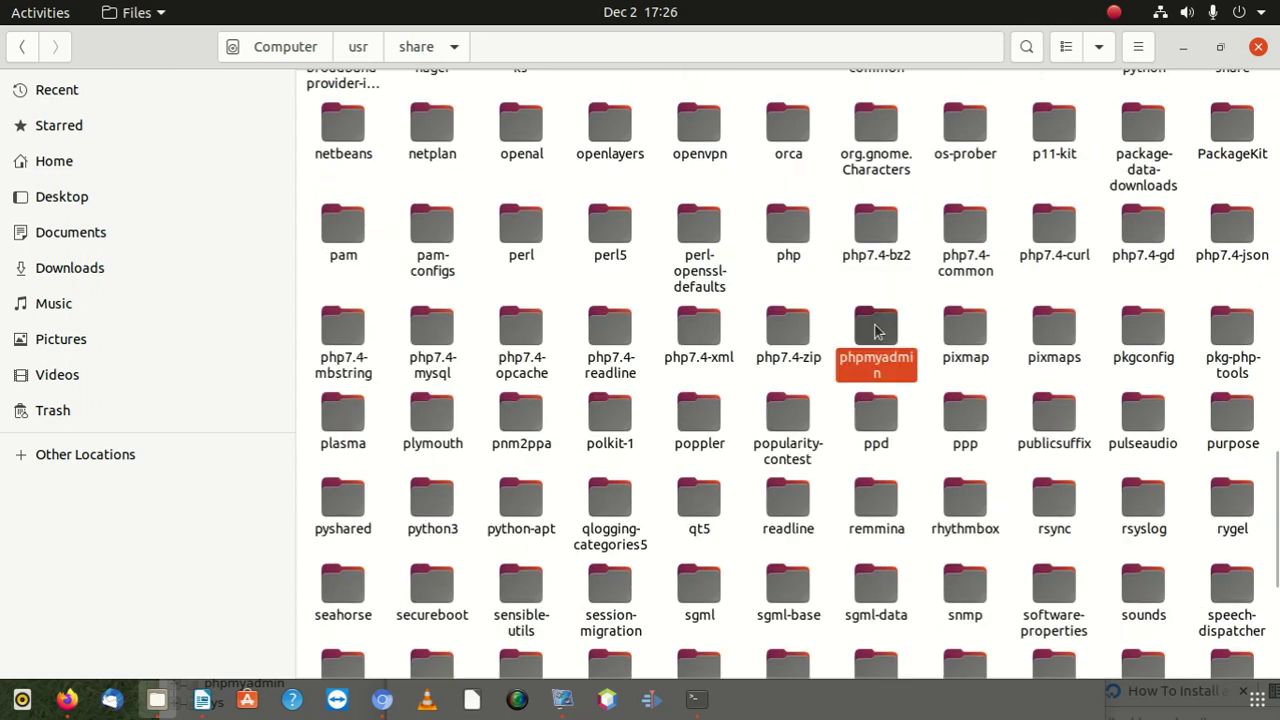
double_click(876, 331)
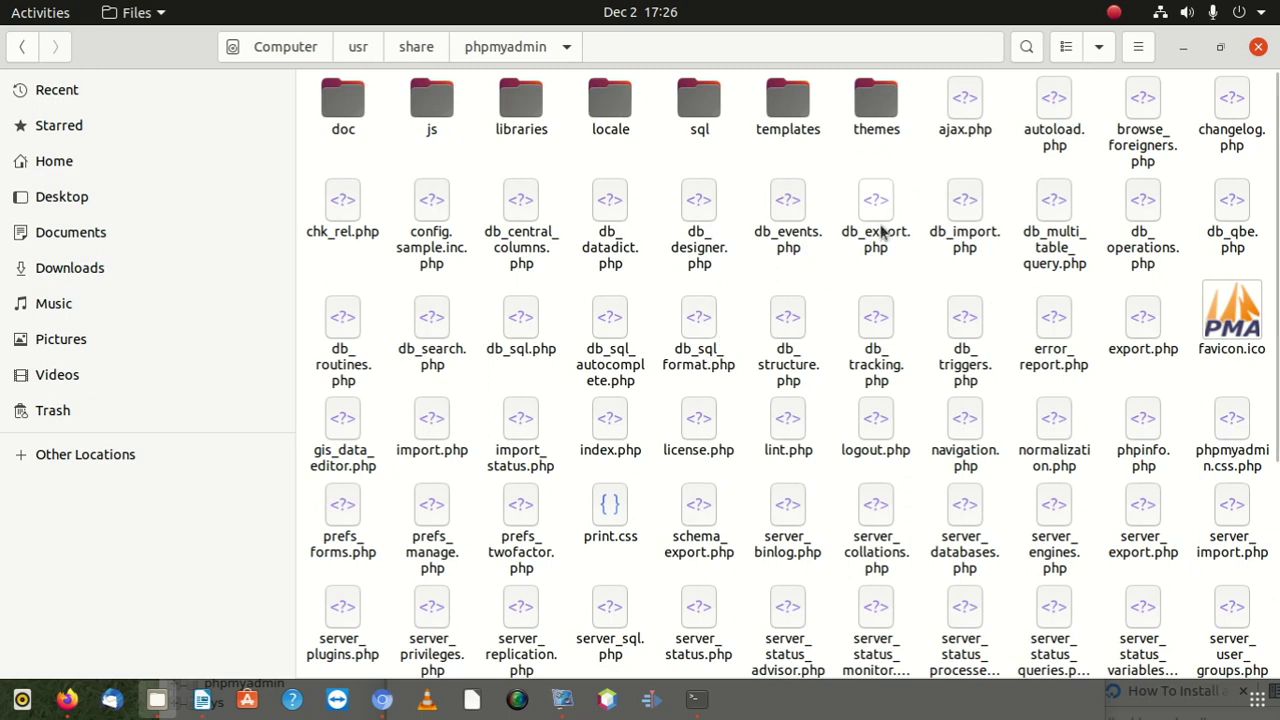
left_click(612, 98)
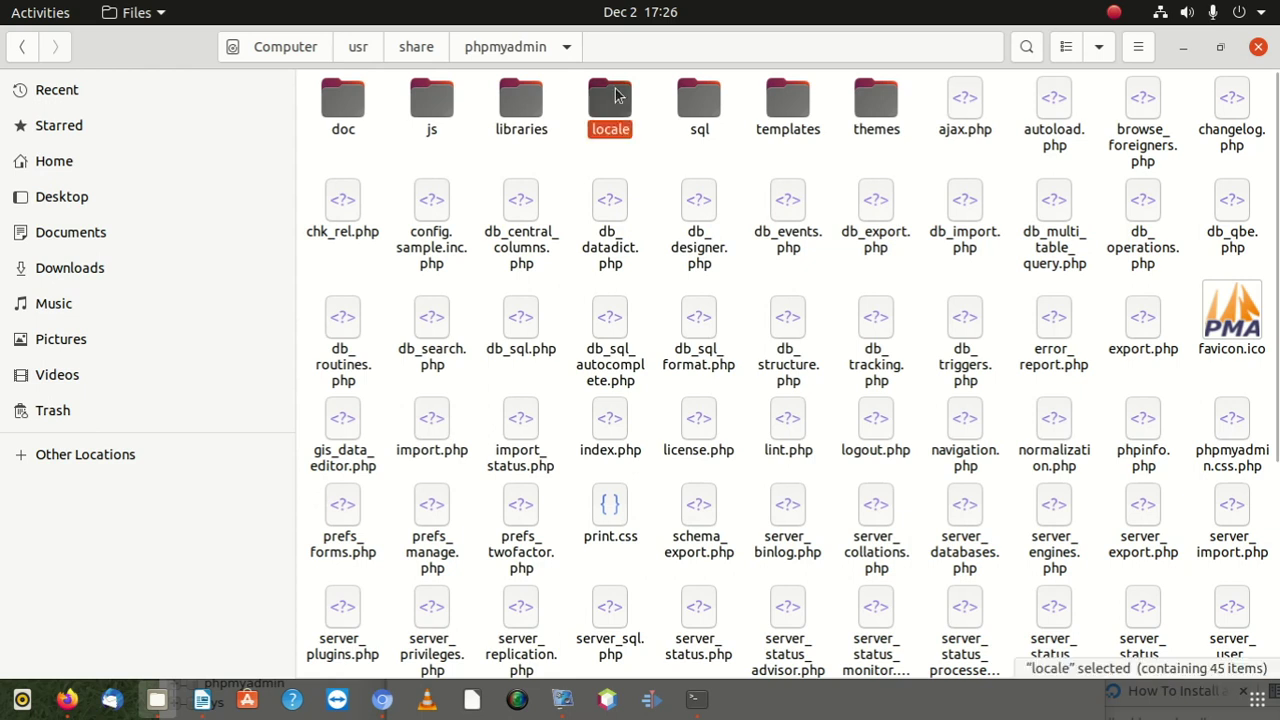
double_click(612, 98)
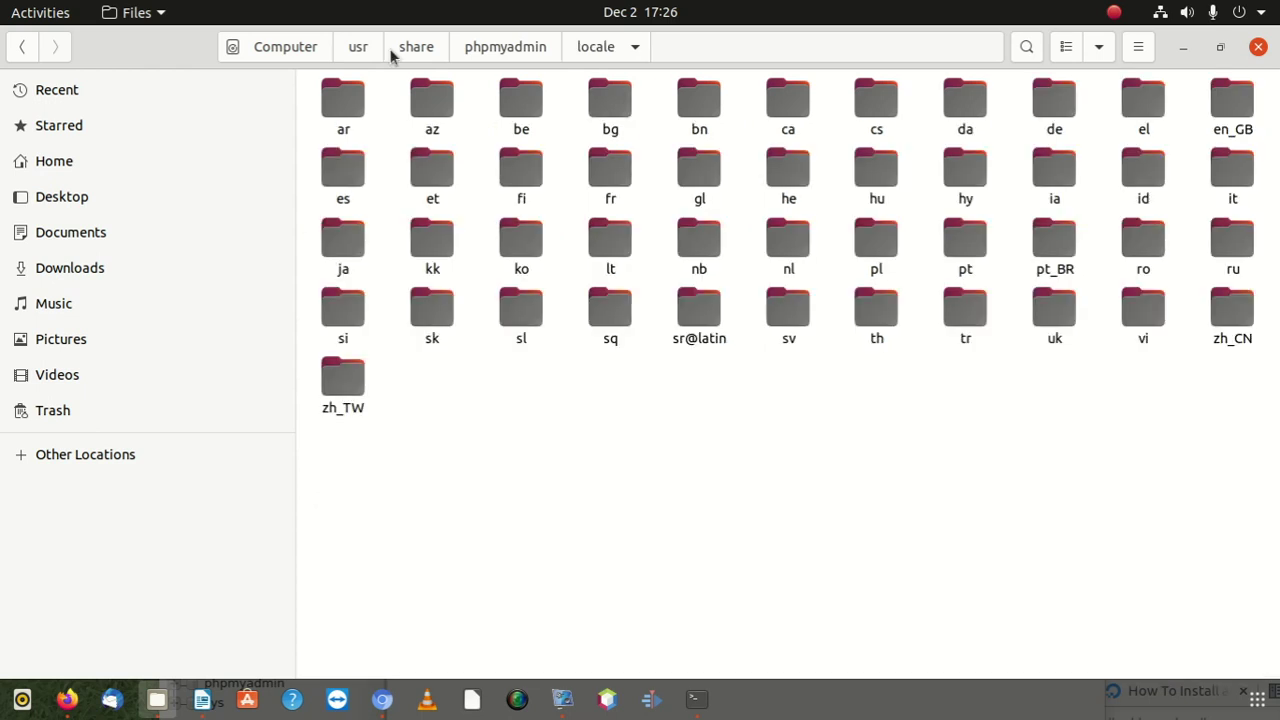
- Go to the libraries folder inside phpmyadmin and open config.default.php in the text editor
left_click(22, 47)
double_click(516, 102)
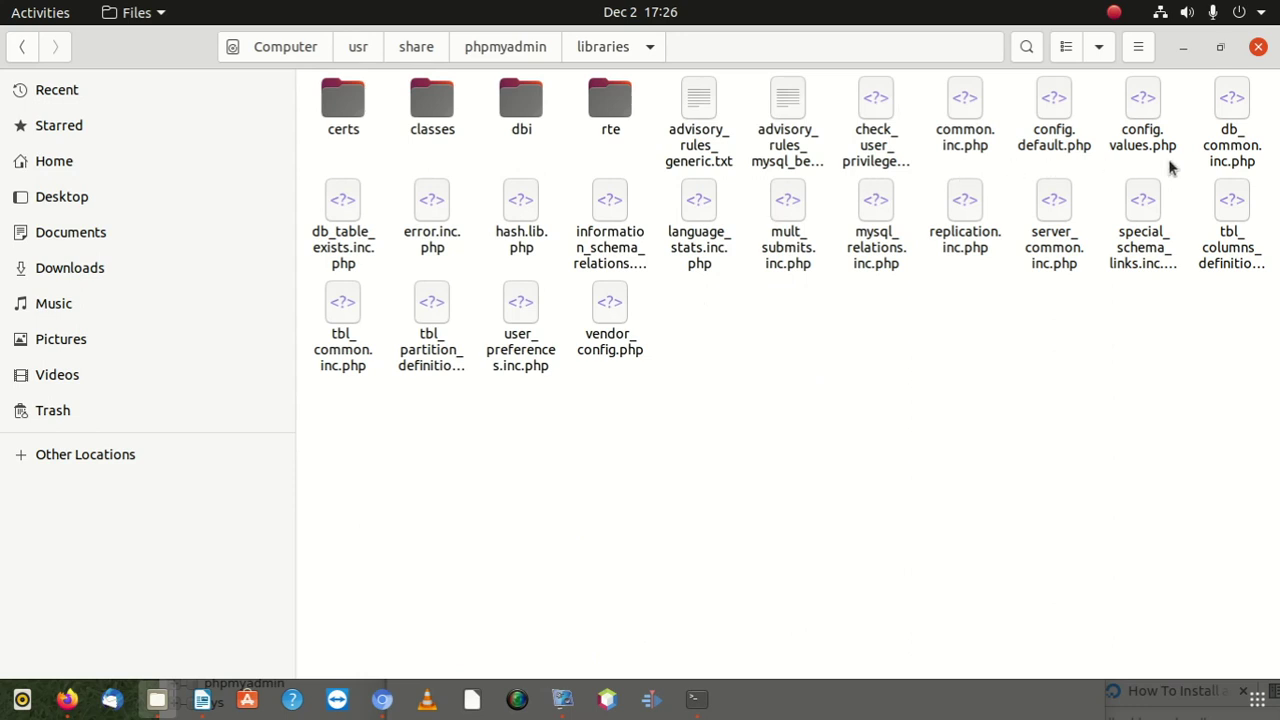
left_click(1062, 128)
right_click(1072, 128)
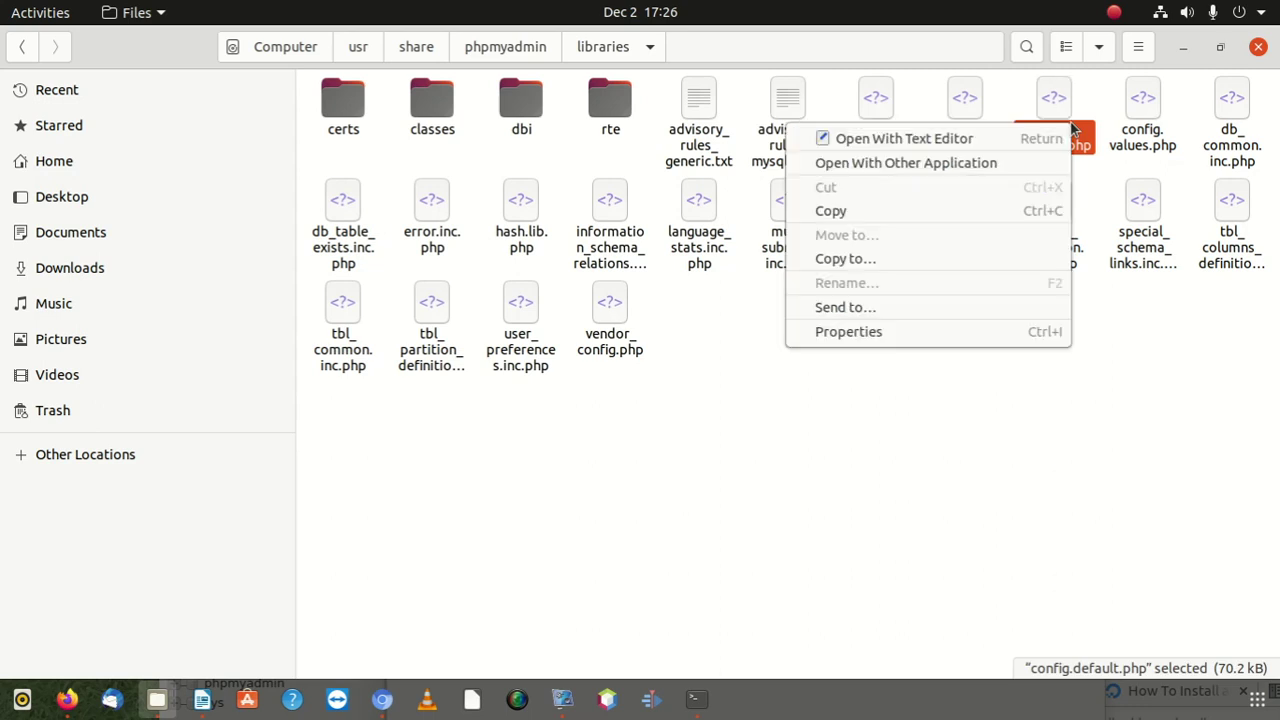
left_click(955, 140)
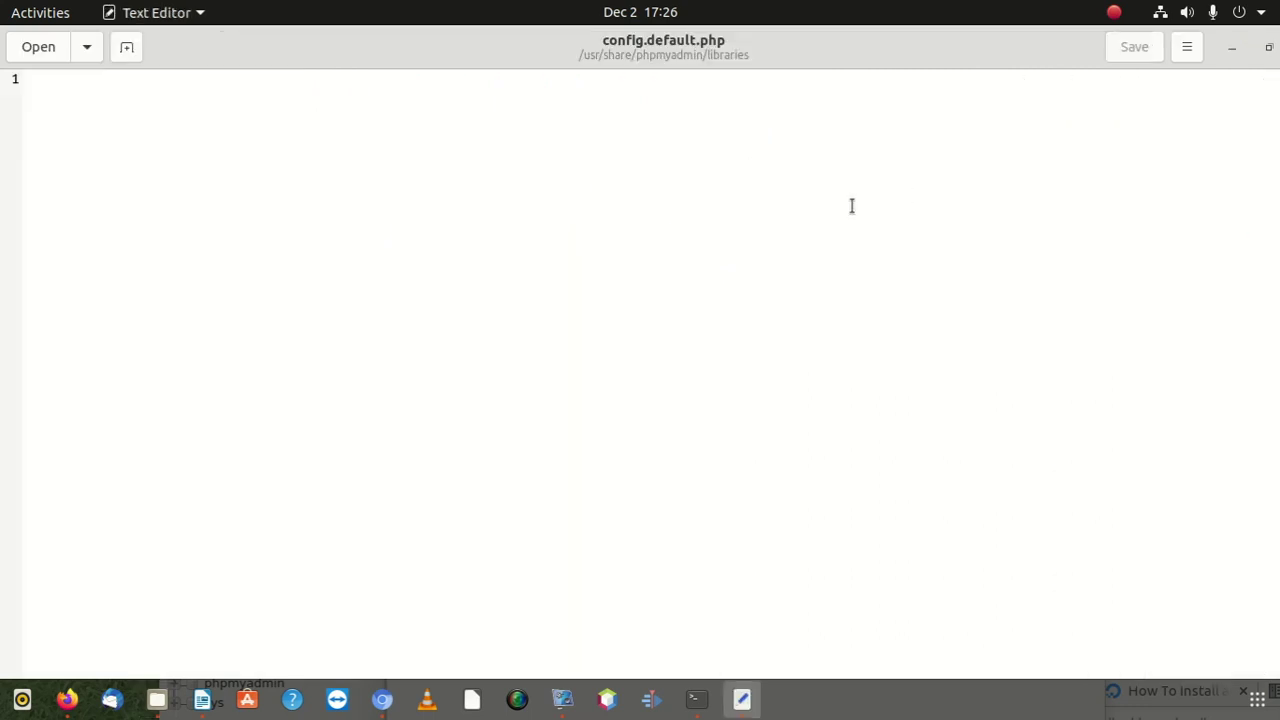
- Search config.default.php for post_max_size and select the whole search term
scroll(557, 140, "down", 6)
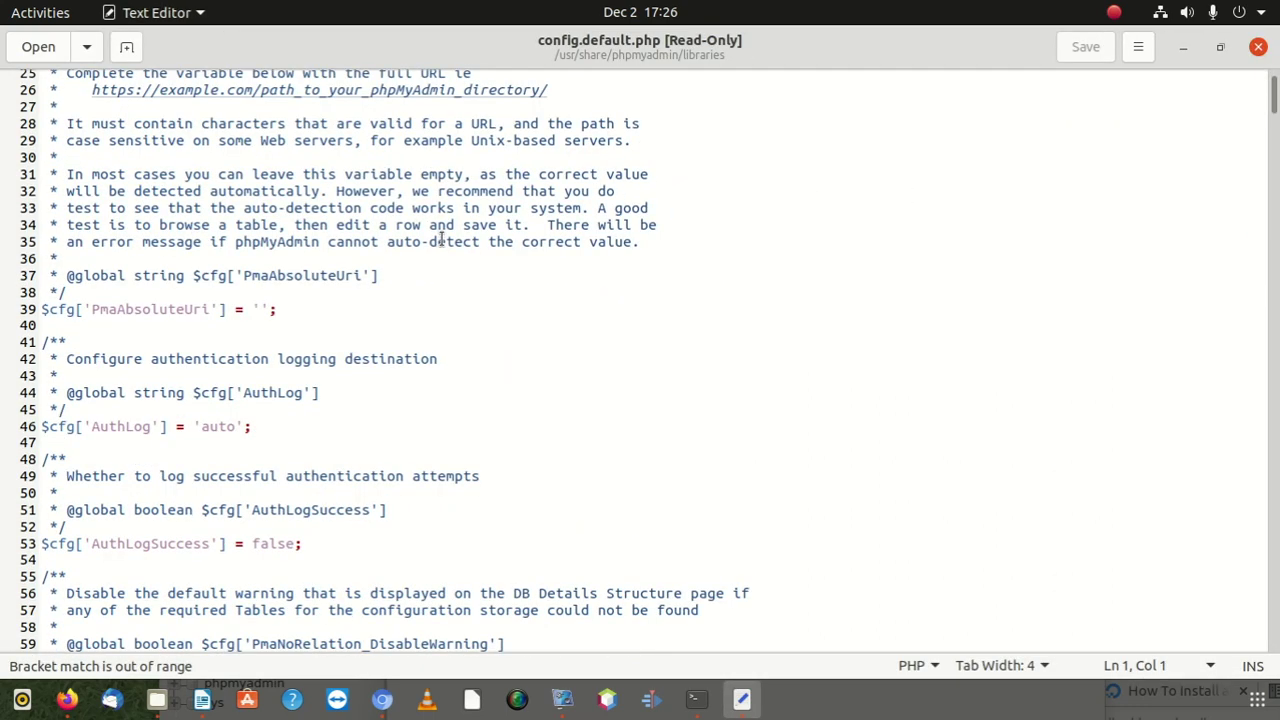
key("ctrl+f")
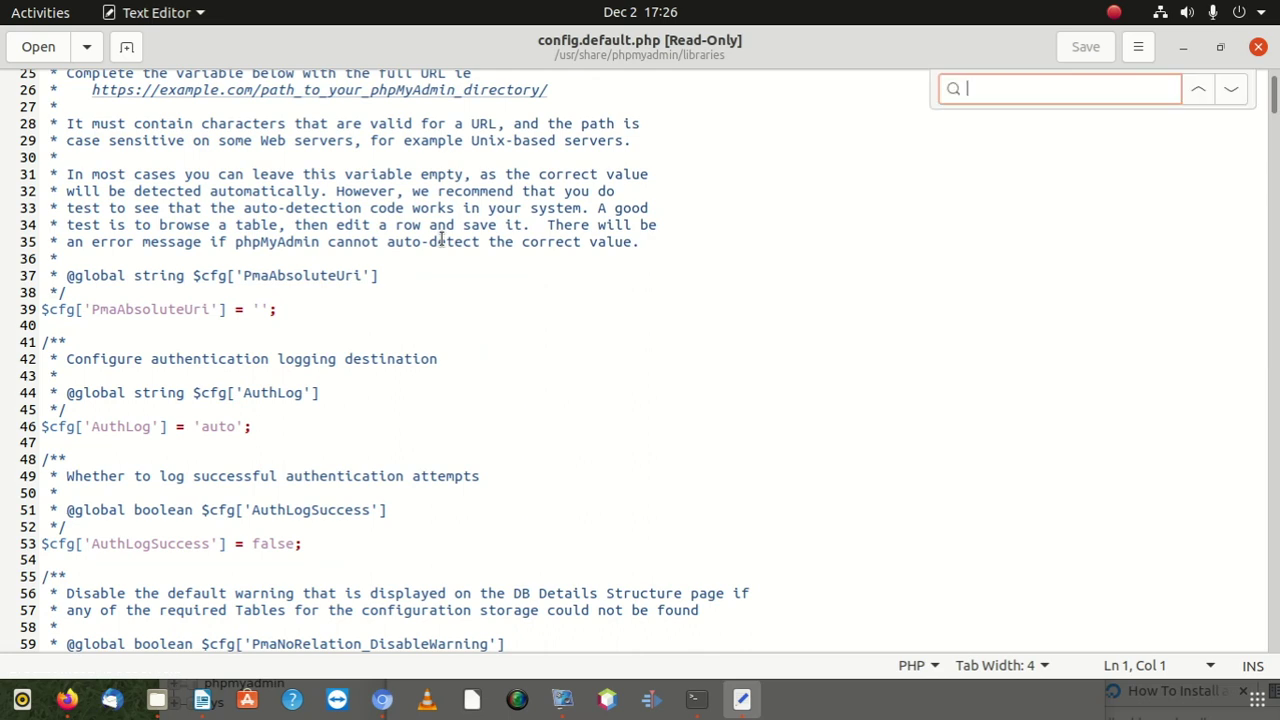
type("post_max_size=128M")
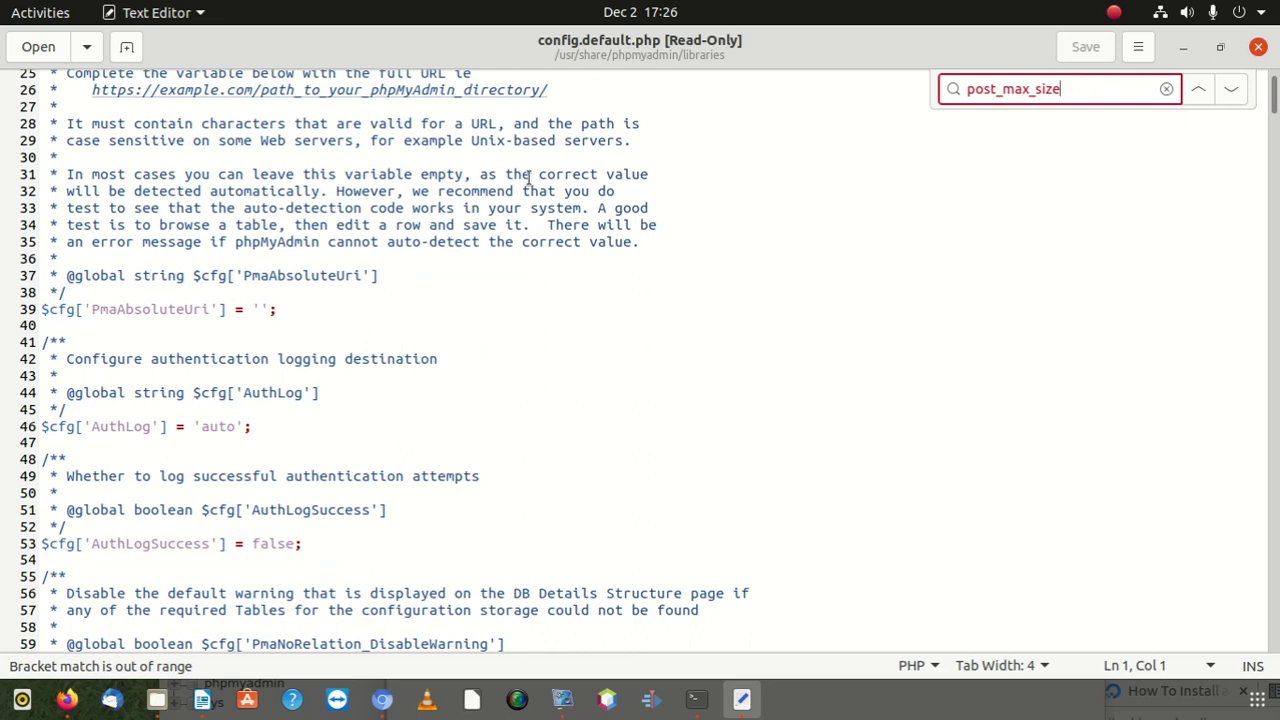
double_click(1012, 89)
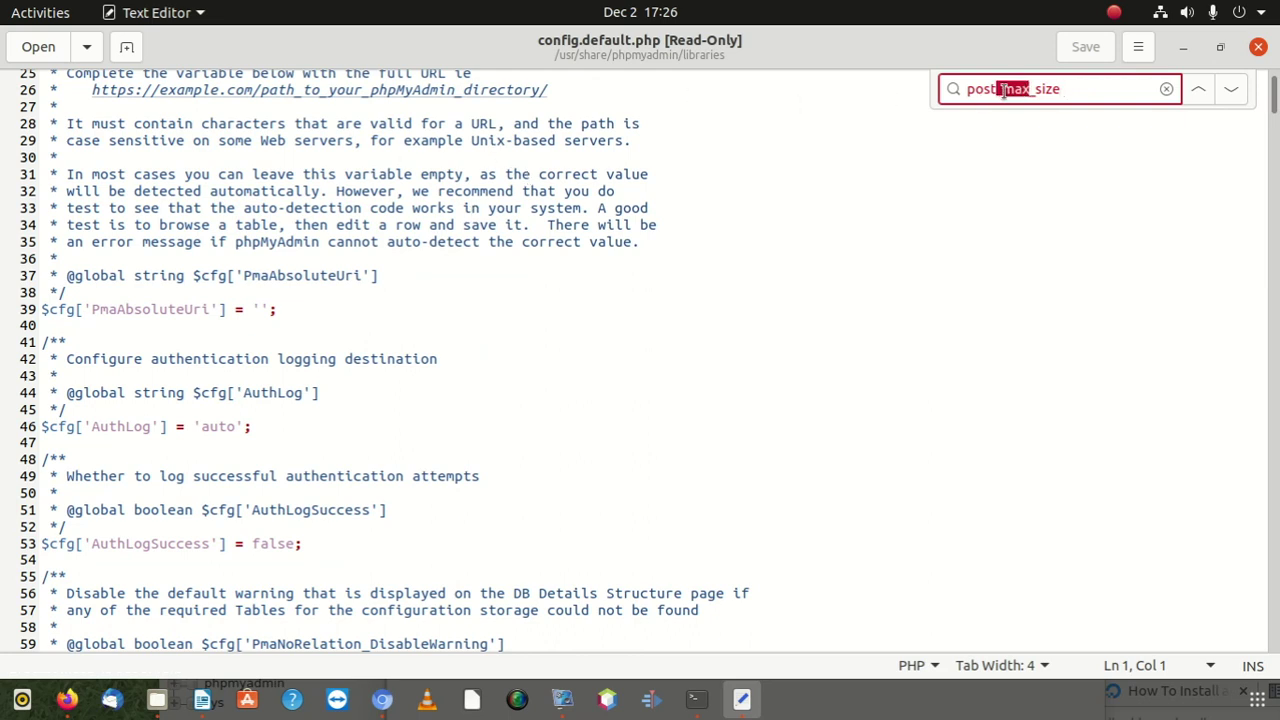
triple_click(1005, 89)
right_click(1005, 91)
left_click(1052, 226)
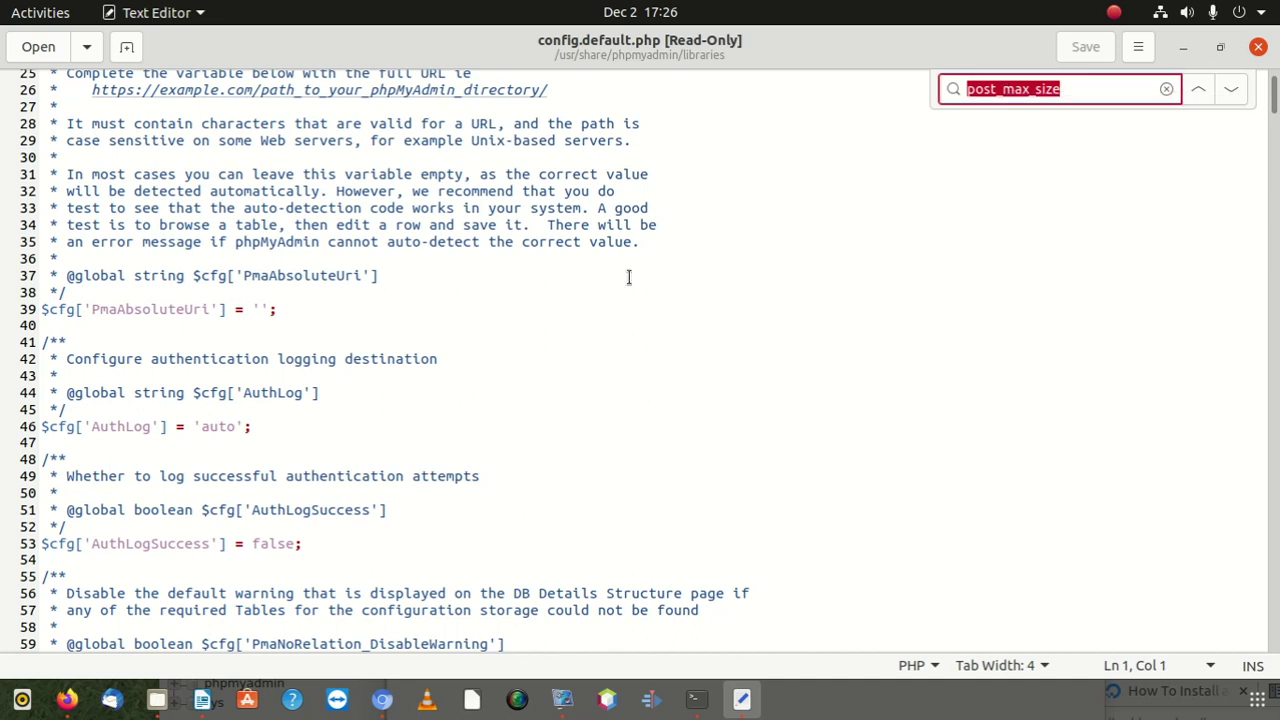
- Read through the general and server configuration settings of config.default.php for an upload size limit
scroll(629, 277, "down", 20)
scroll(575, 344, "up", 5)
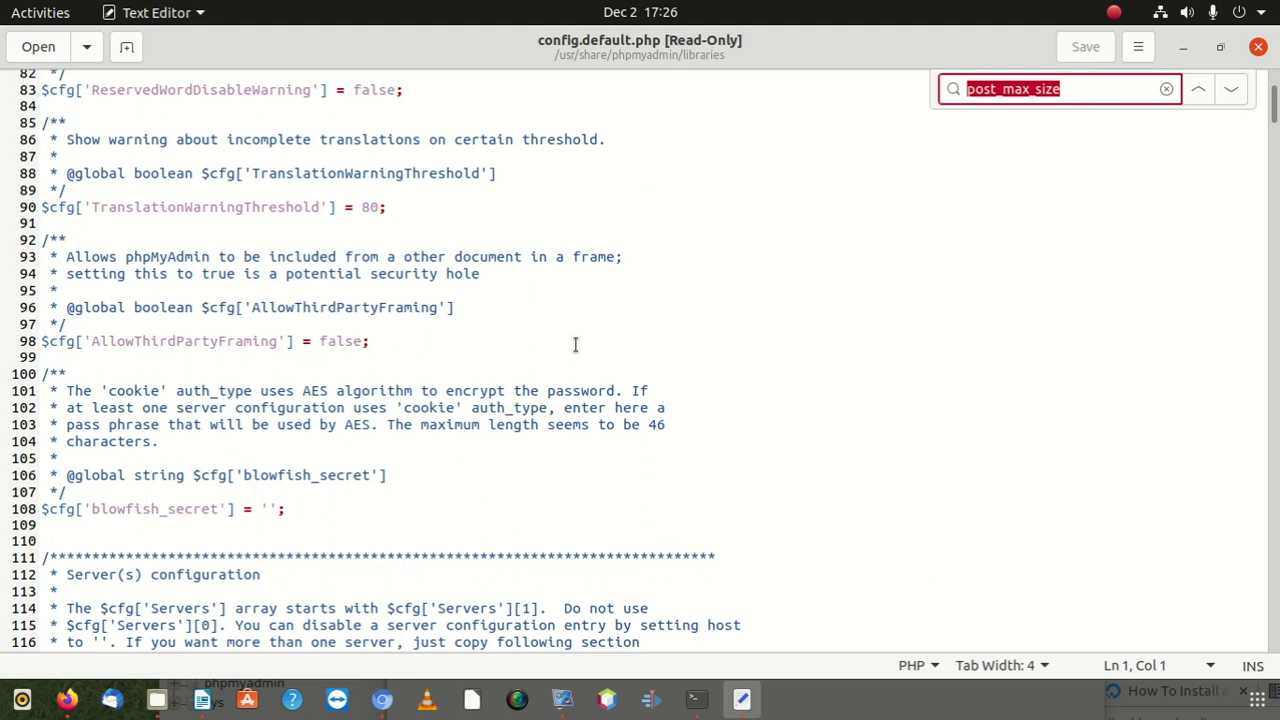
scroll(575, 344, "down", 1)
scroll(576, 345, "up", 2)
scroll(574, 327, "down", 4)
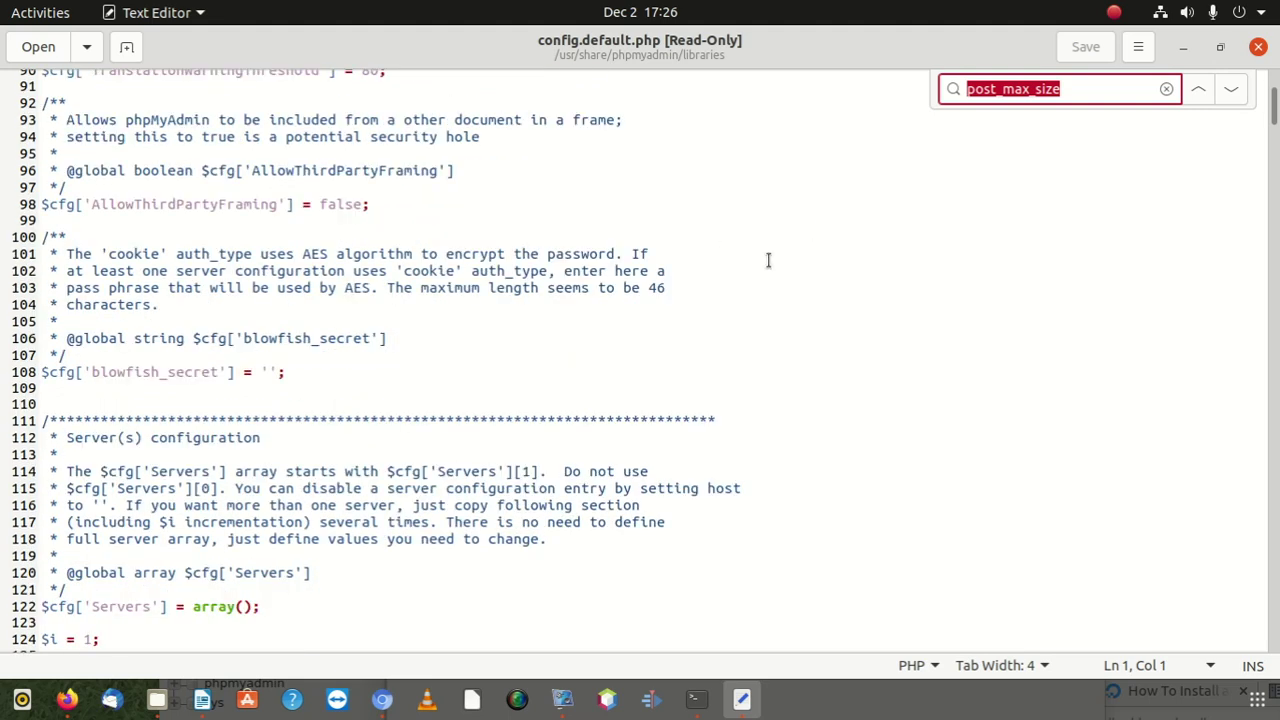
scroll(571, 243, "down", 2)
scroll(571, 243, "down", 3)
scroll(576, 231, "down", 20)
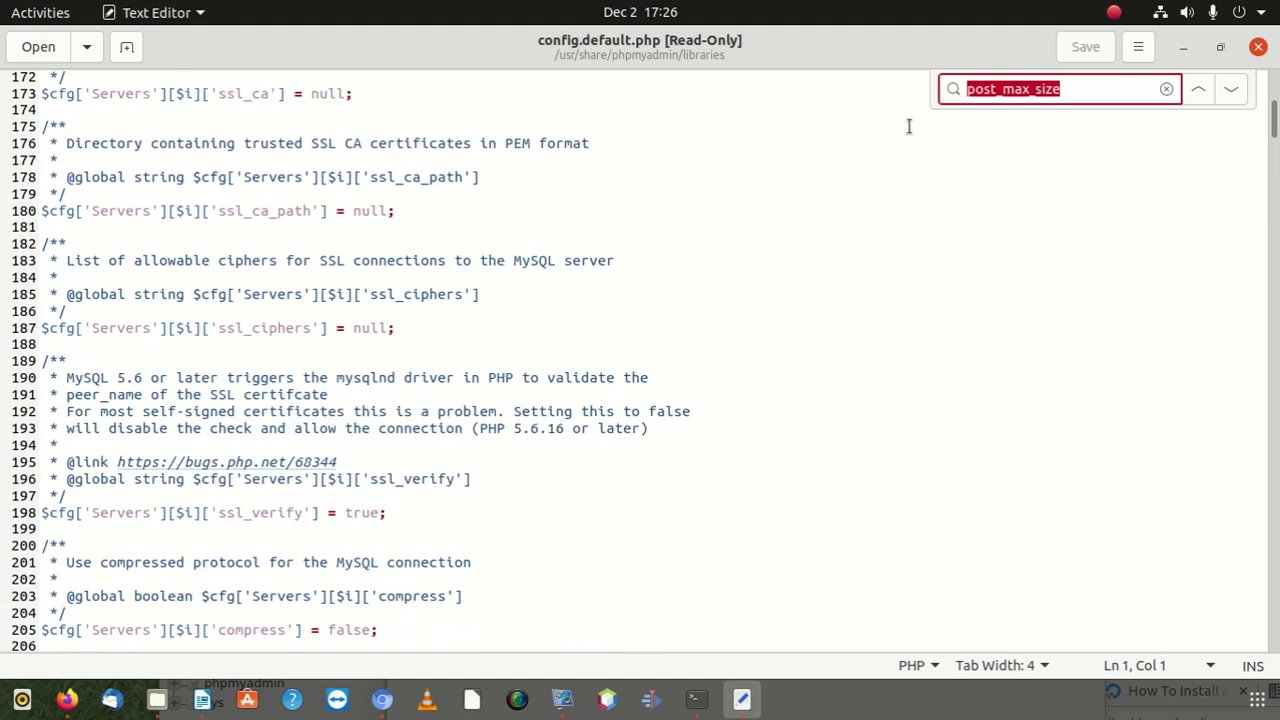
scroll(910, 125, "down", 15)
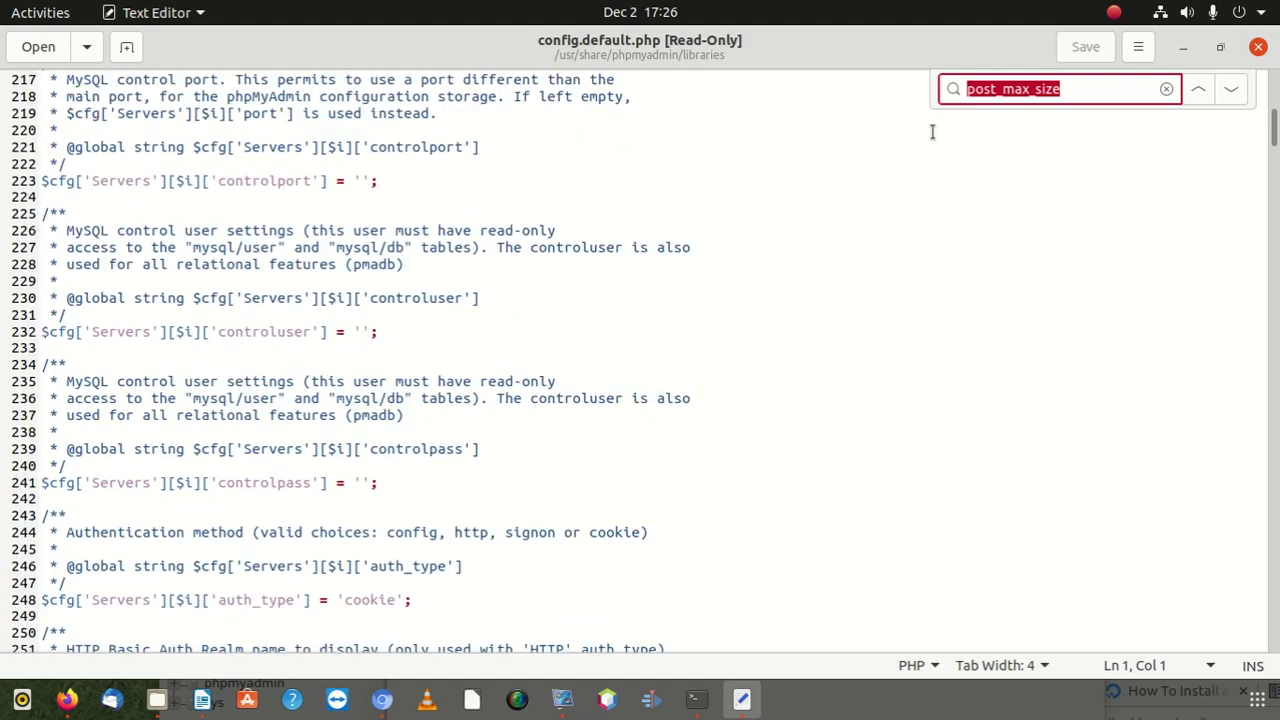
- Search config.default.php for 2 and go backward through the matches
left_click(1034, 86)
key("shift+End")
double_click(1034, 86)
type("2")
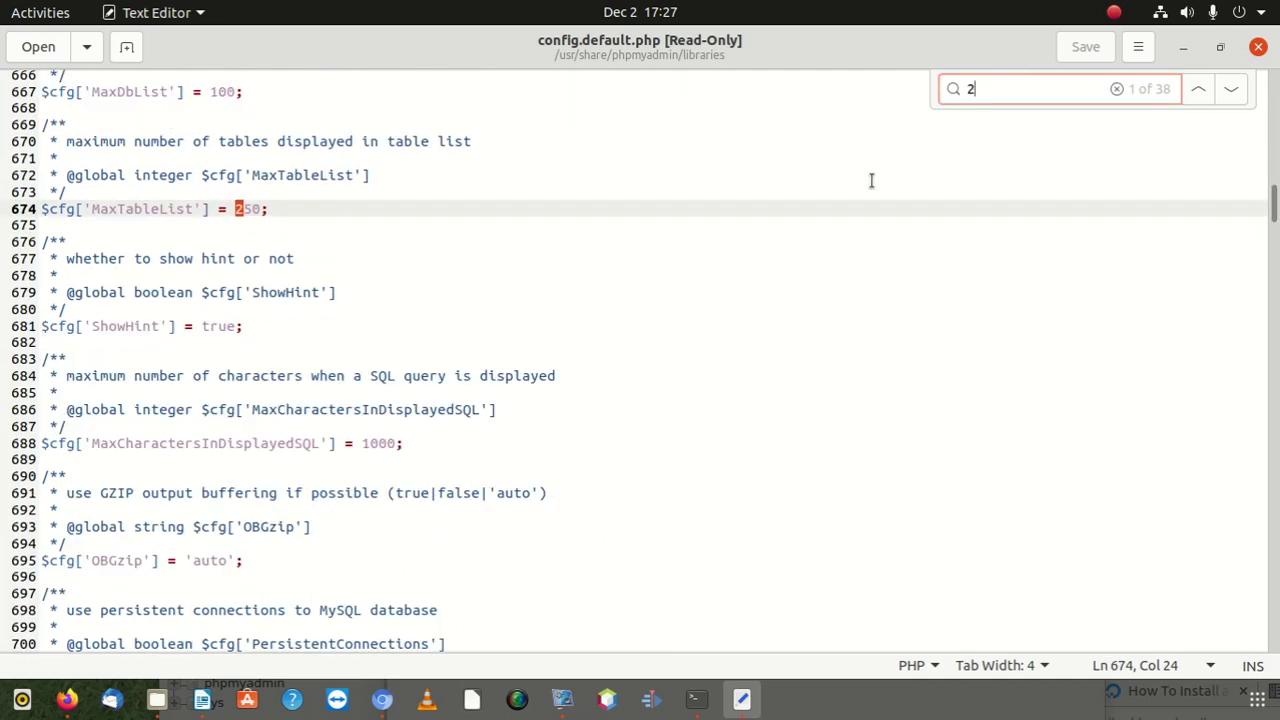
left_click(1204, 89)
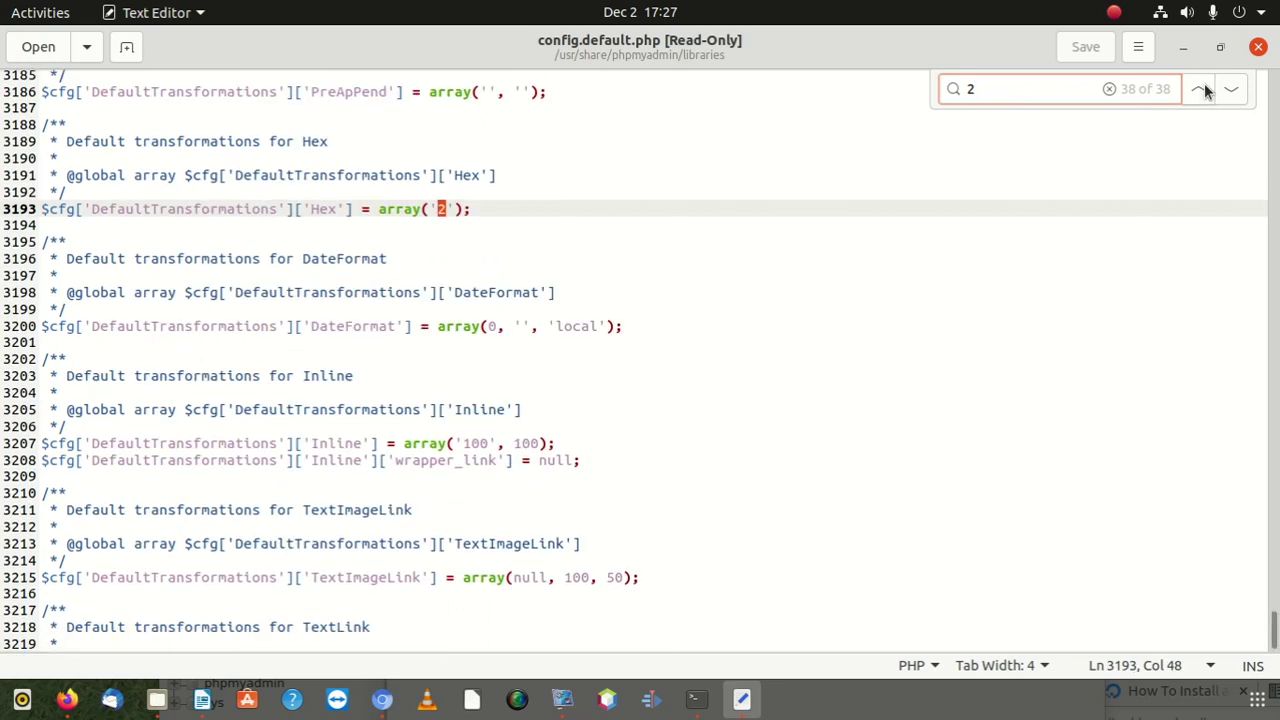
left_click(1204, 89)
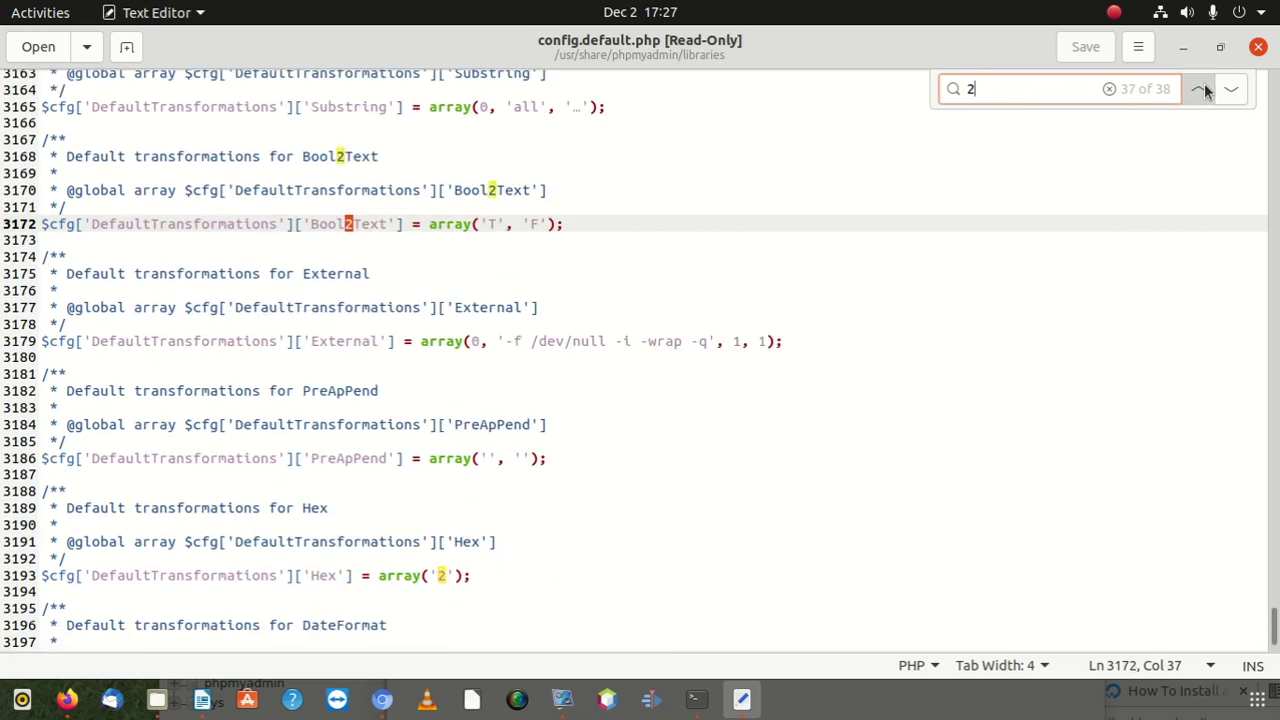
left_click(1204, 89)
left_click(1204, 89)
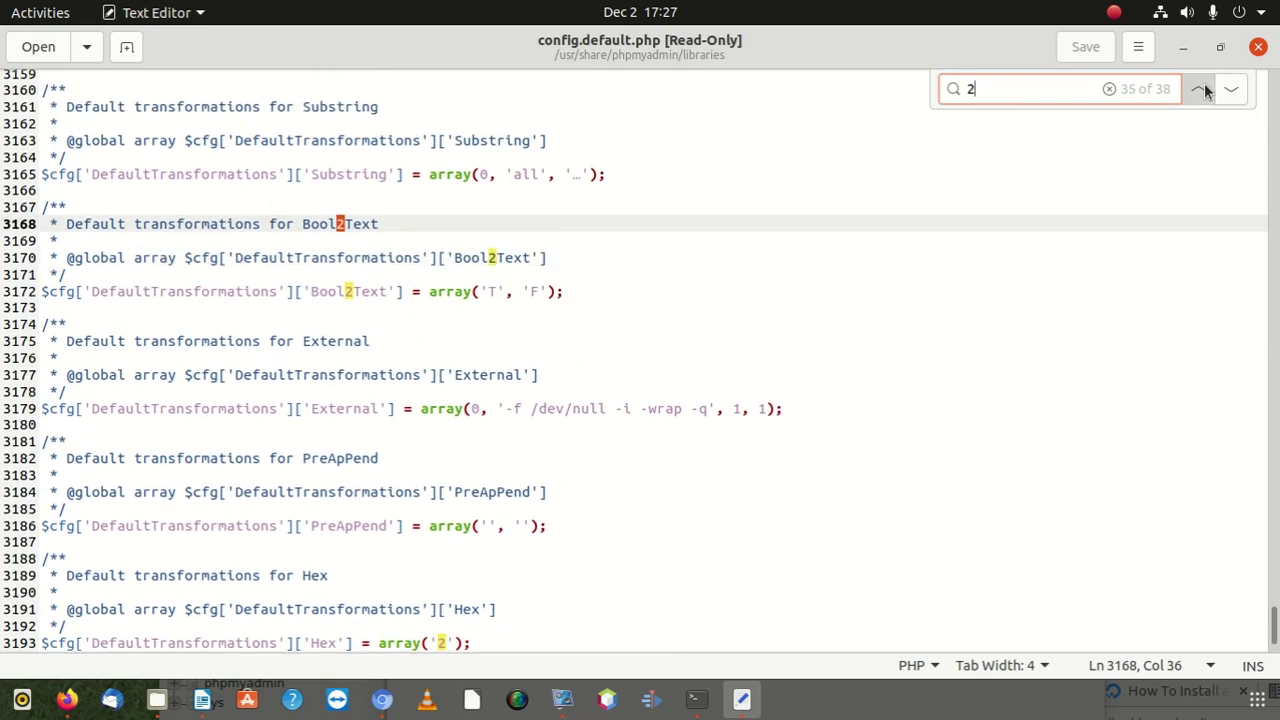
left_click(1204, 89)
left_click(1204, 89)
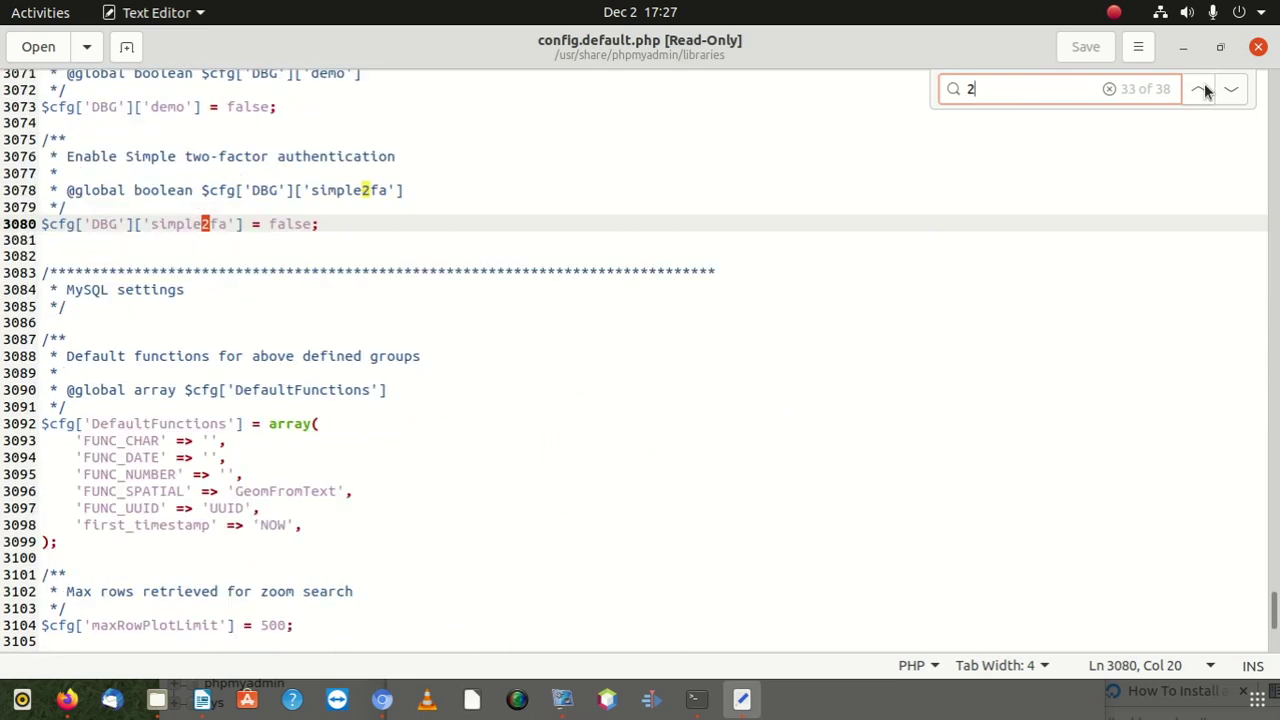
left_click(1204, 89)
left_click(1204, 89)
left_click(1204, 89)
left_click(1204, 89)
left_click(1204, 89)
left_click(1204, 89)
left_click(1204, 89)
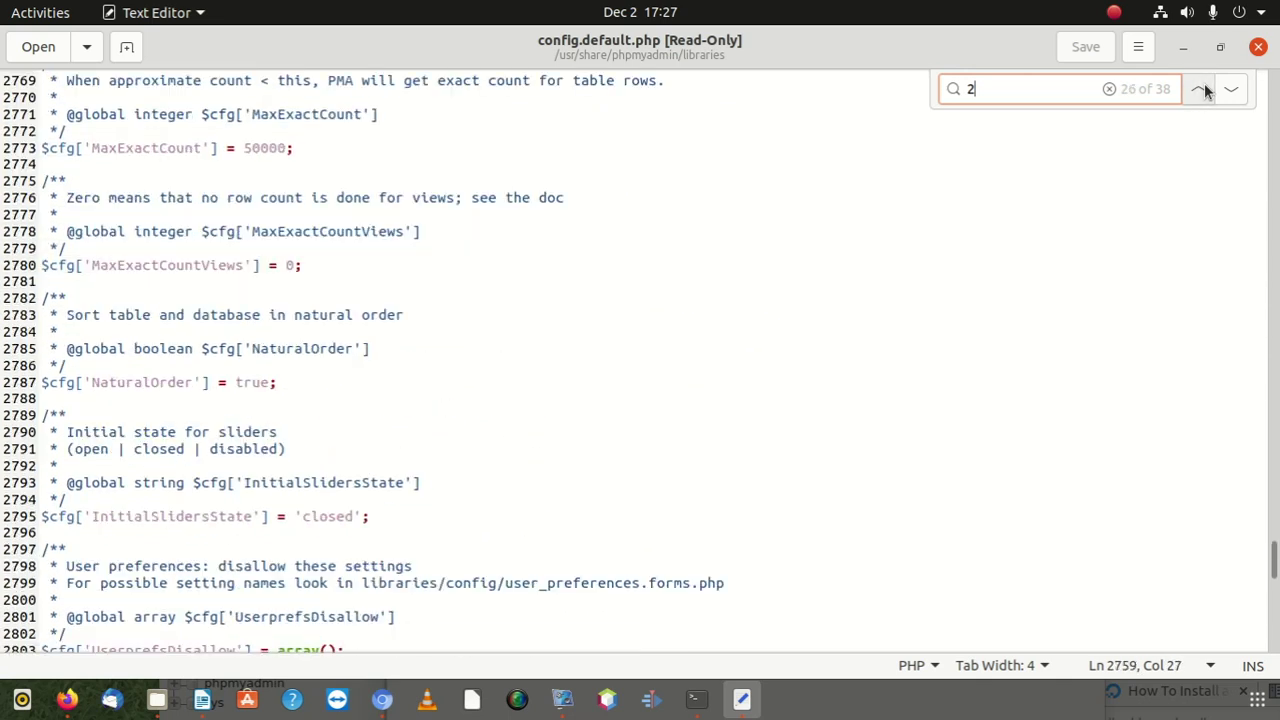
left_click(1204, 89)
left_click(1204, 89)
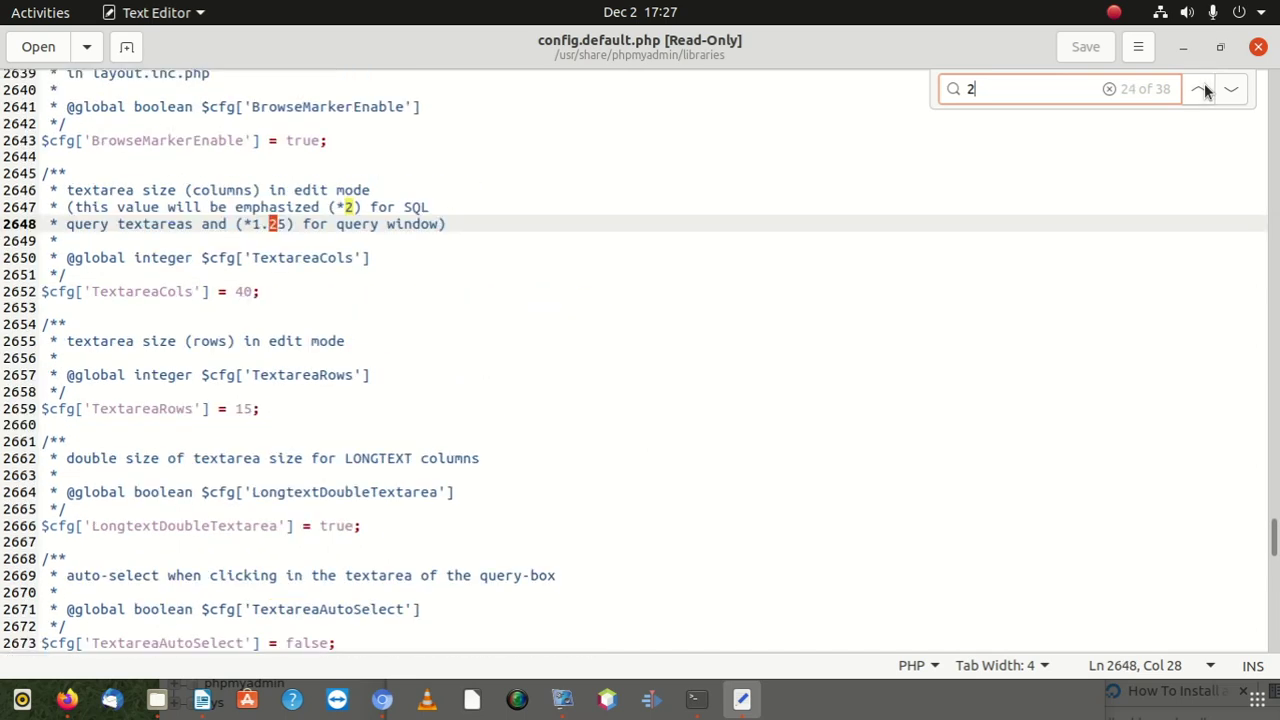
left_click(1204, 89)
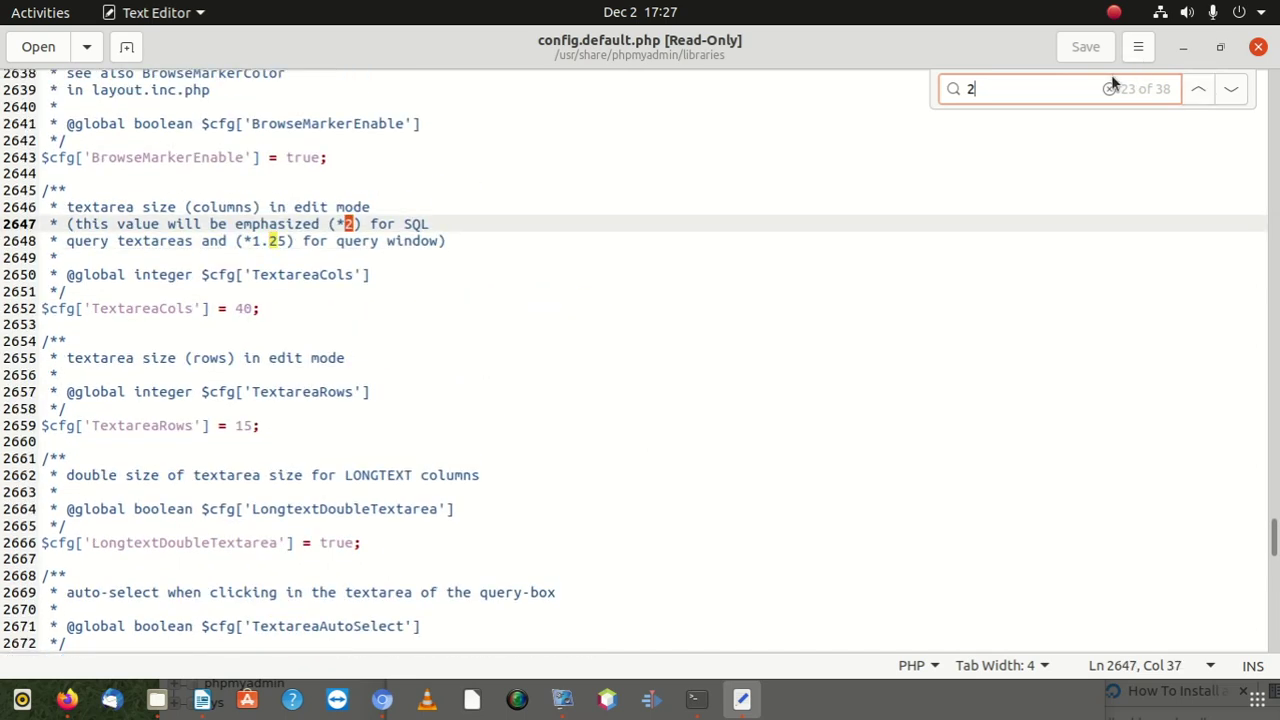
left_click(1200, 89)
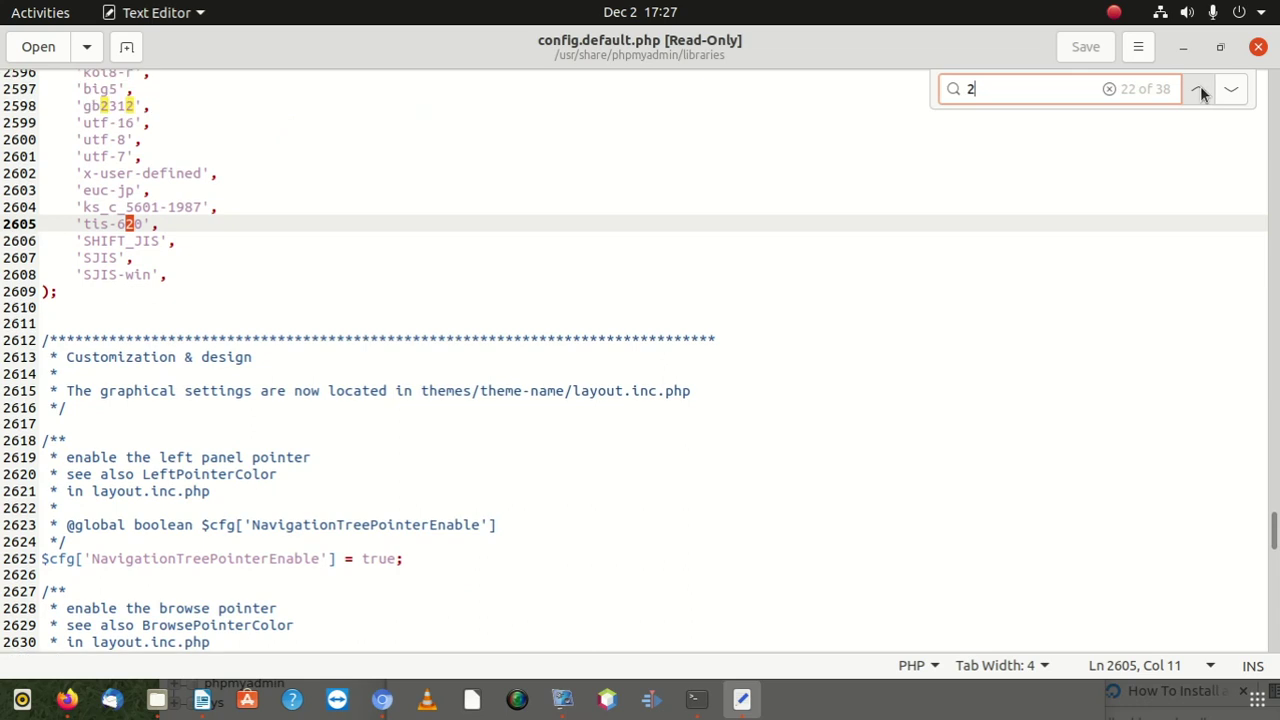
left_click(1200, 89)
left_click(1200, 89)
left_click(1200, 89)
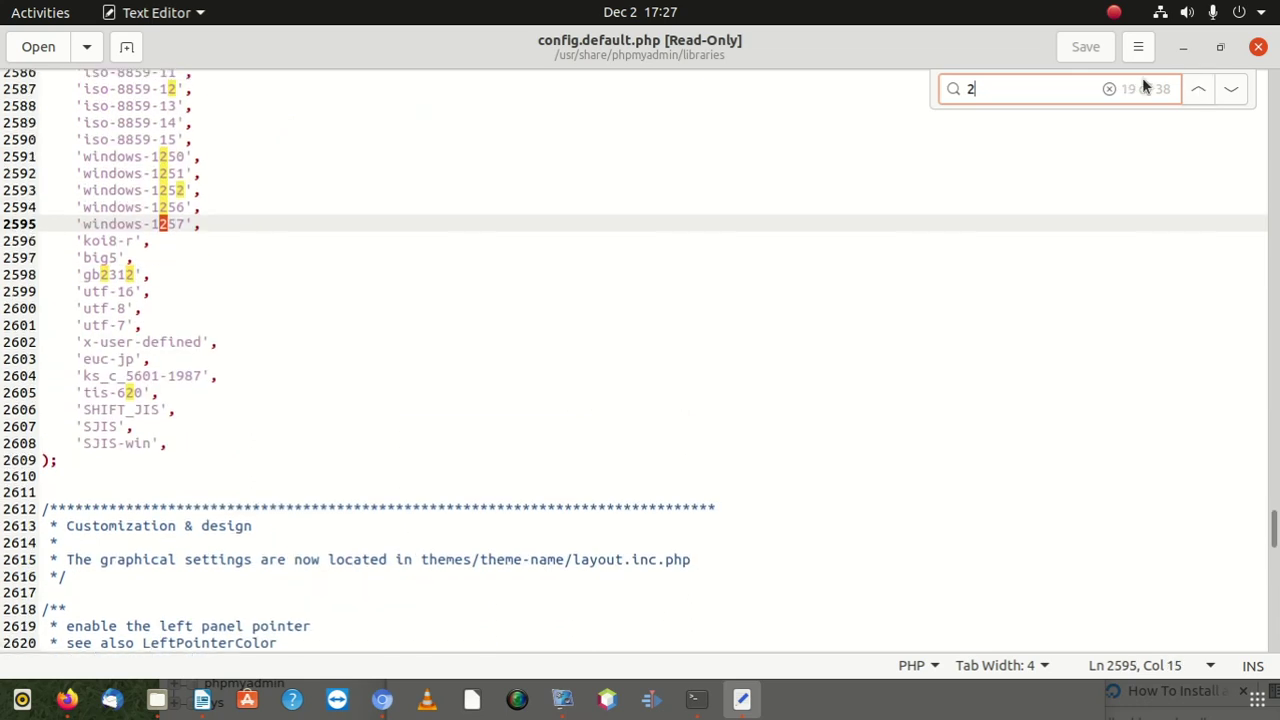
- Extend the search in config.default.php to 2M and close the file
type("M")
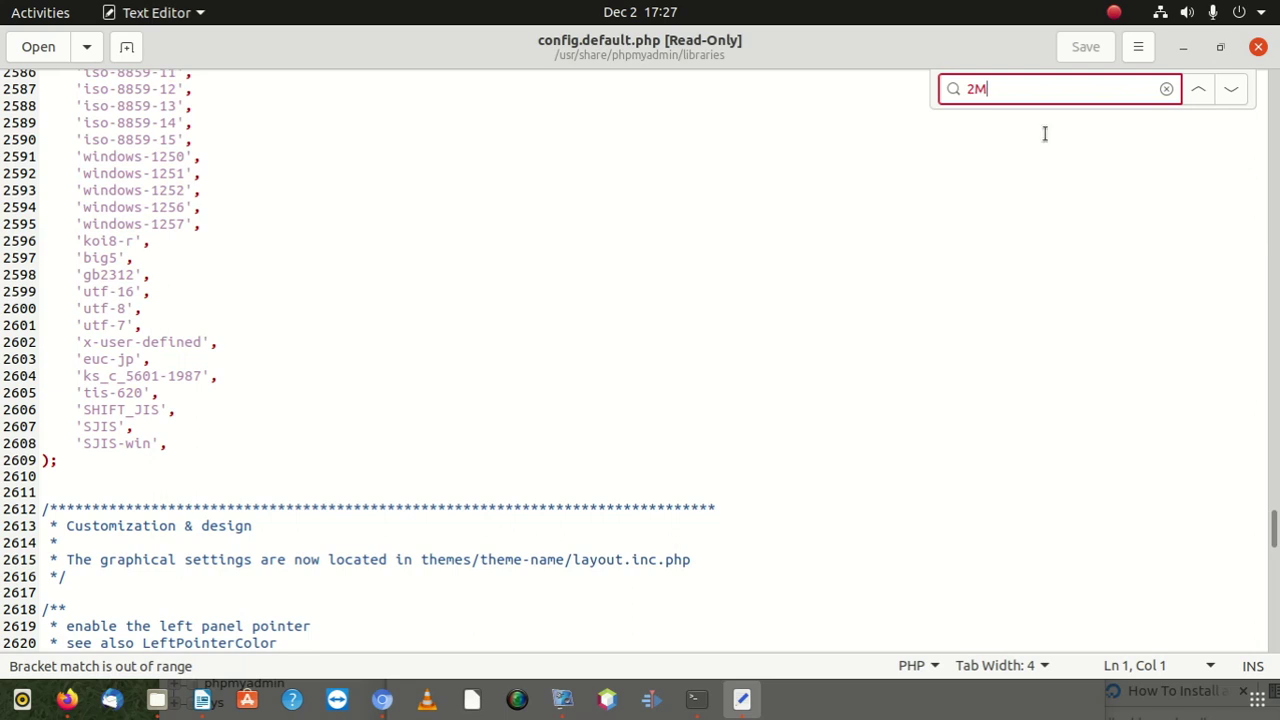
left_click(1258, 47)
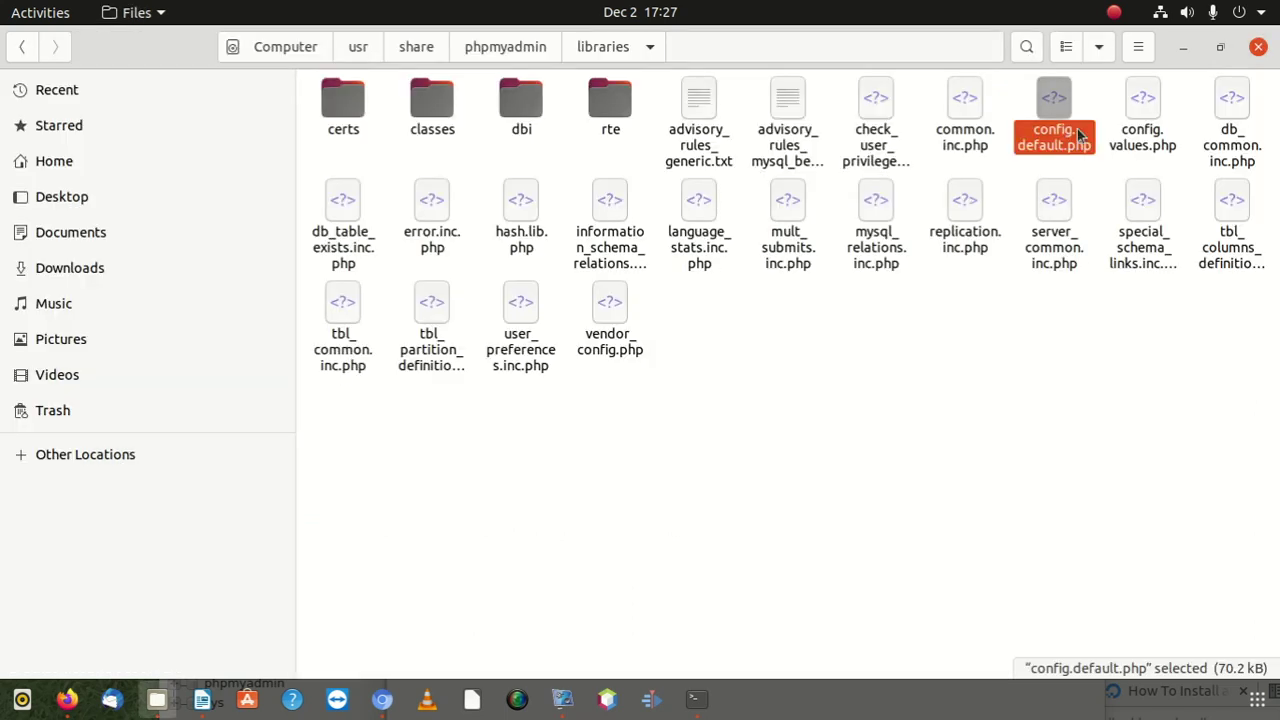
- Open common.inc.php from the phpmyadmin libraries folder in the text editor
left_click(966, 95)
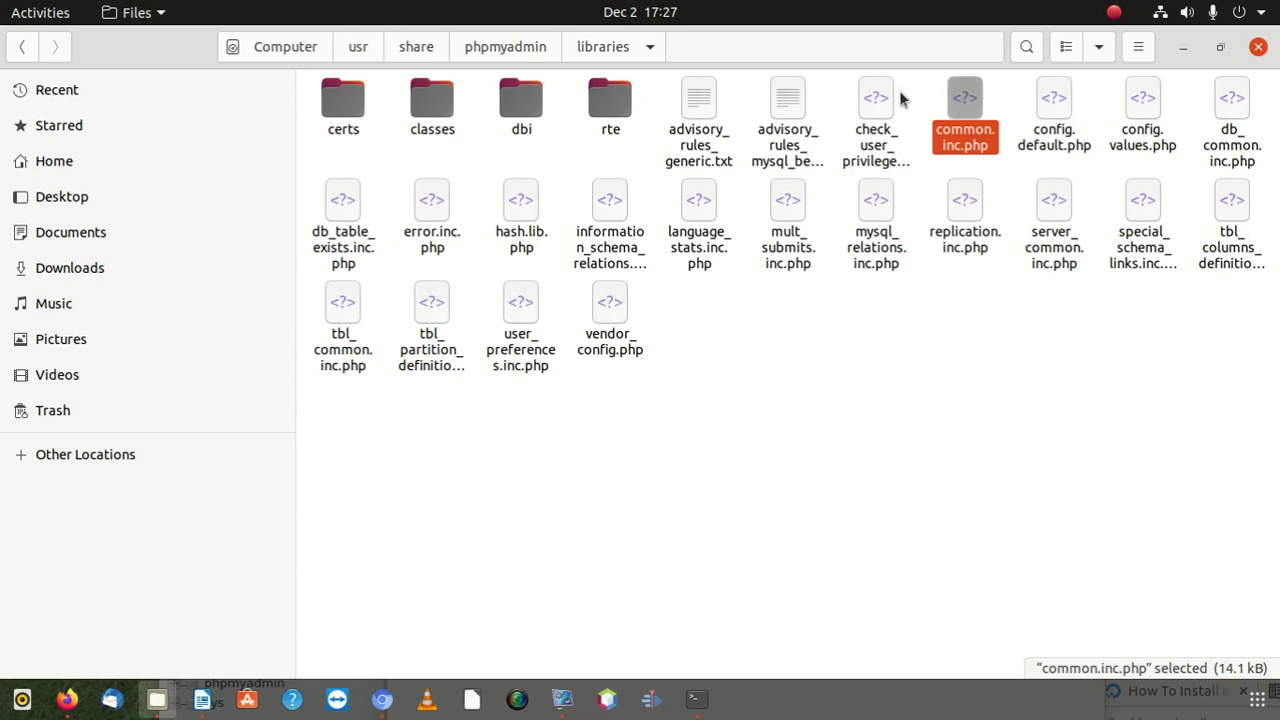
right_click(977, 90)
left_click(1050, 100)
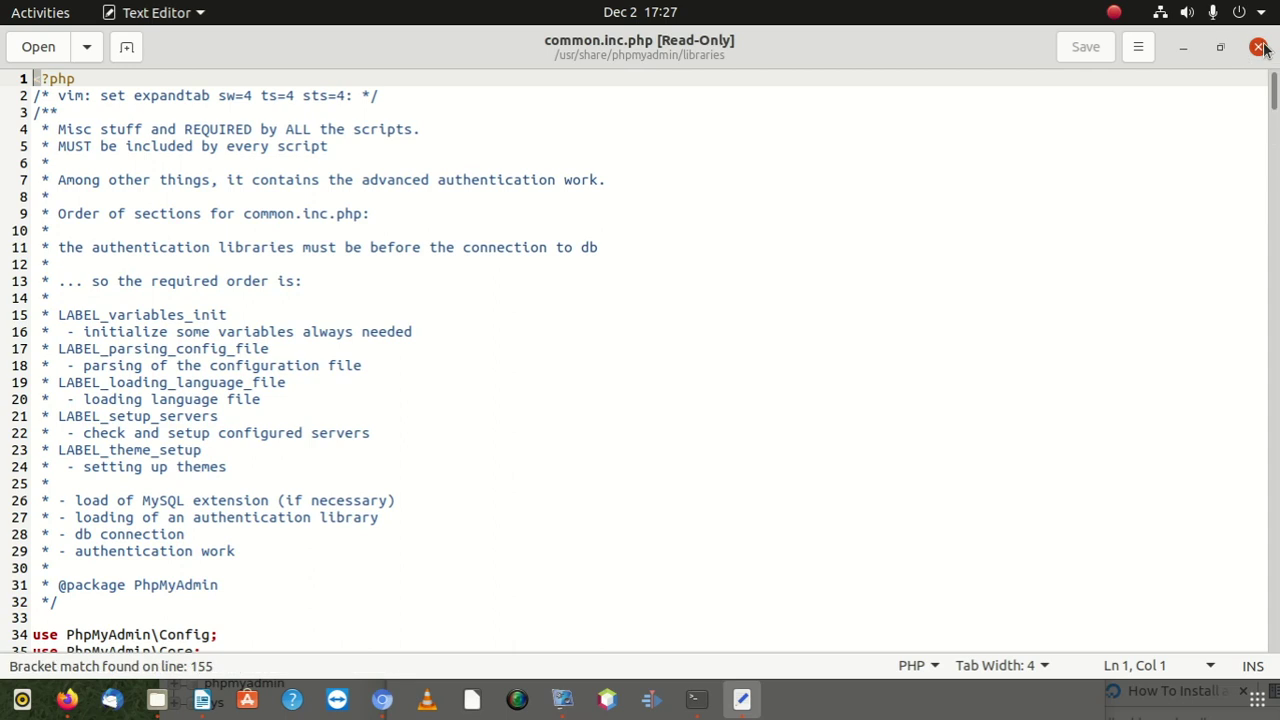
left_click(1026, 158)
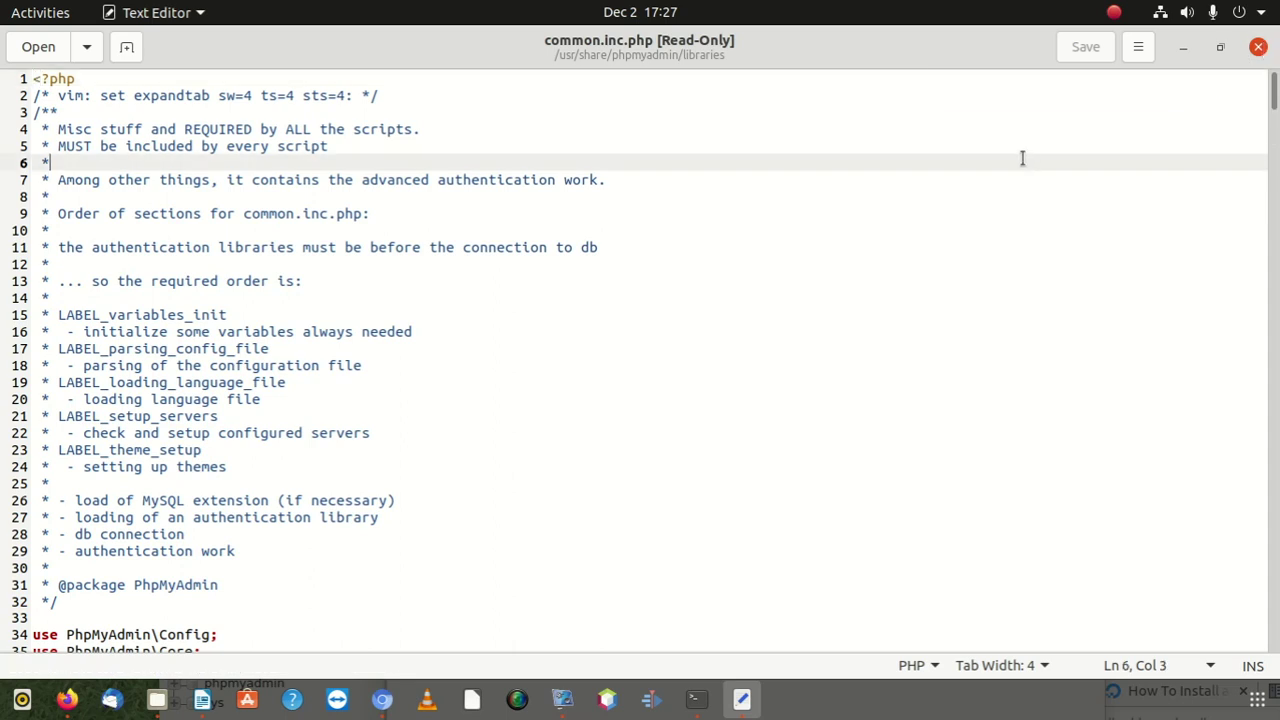
- Search common.inc.php for 2M and clear the search term
key("ctrl+f")
type("M")
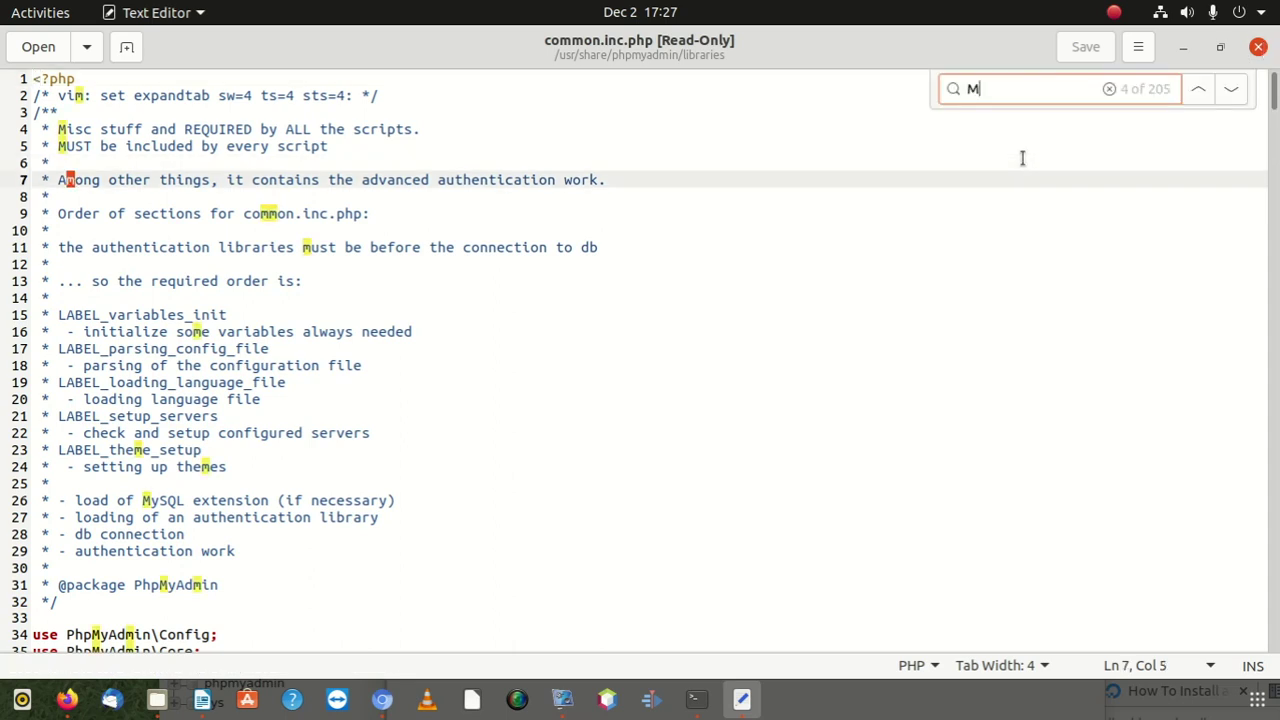
key("BackSpace")
type("2M")
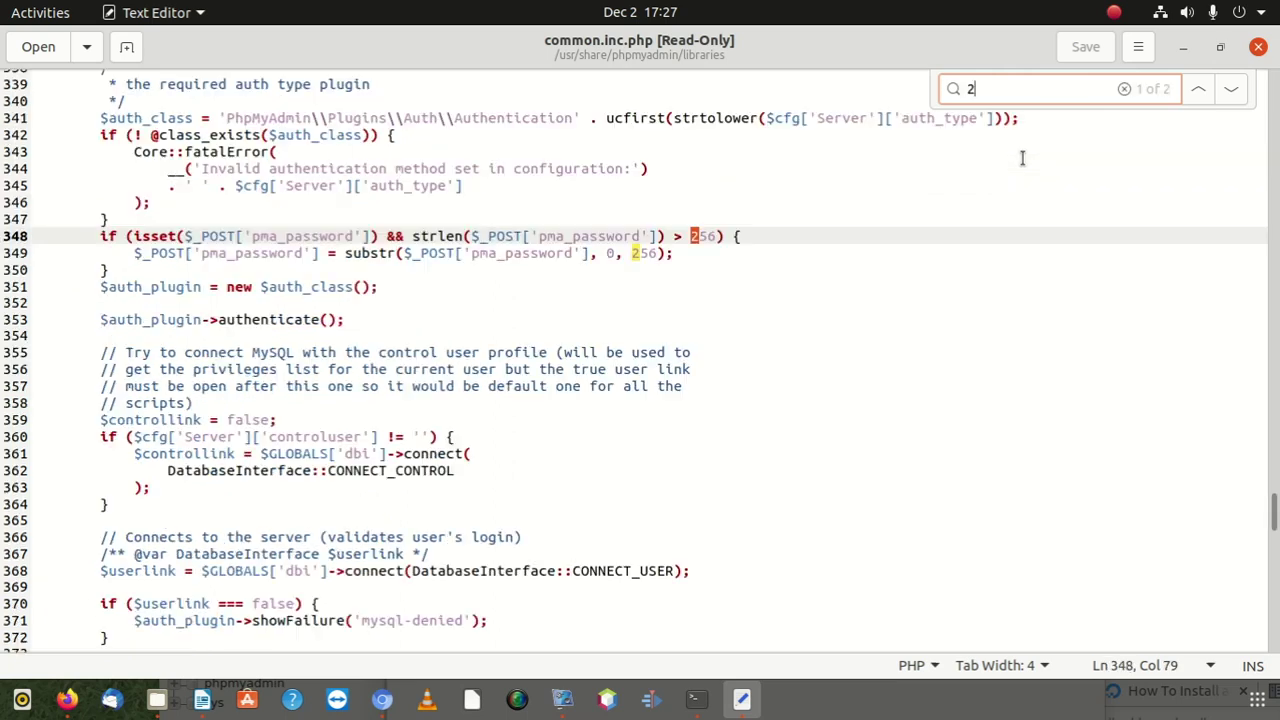
key("BackSpace")
key("BackSpace")
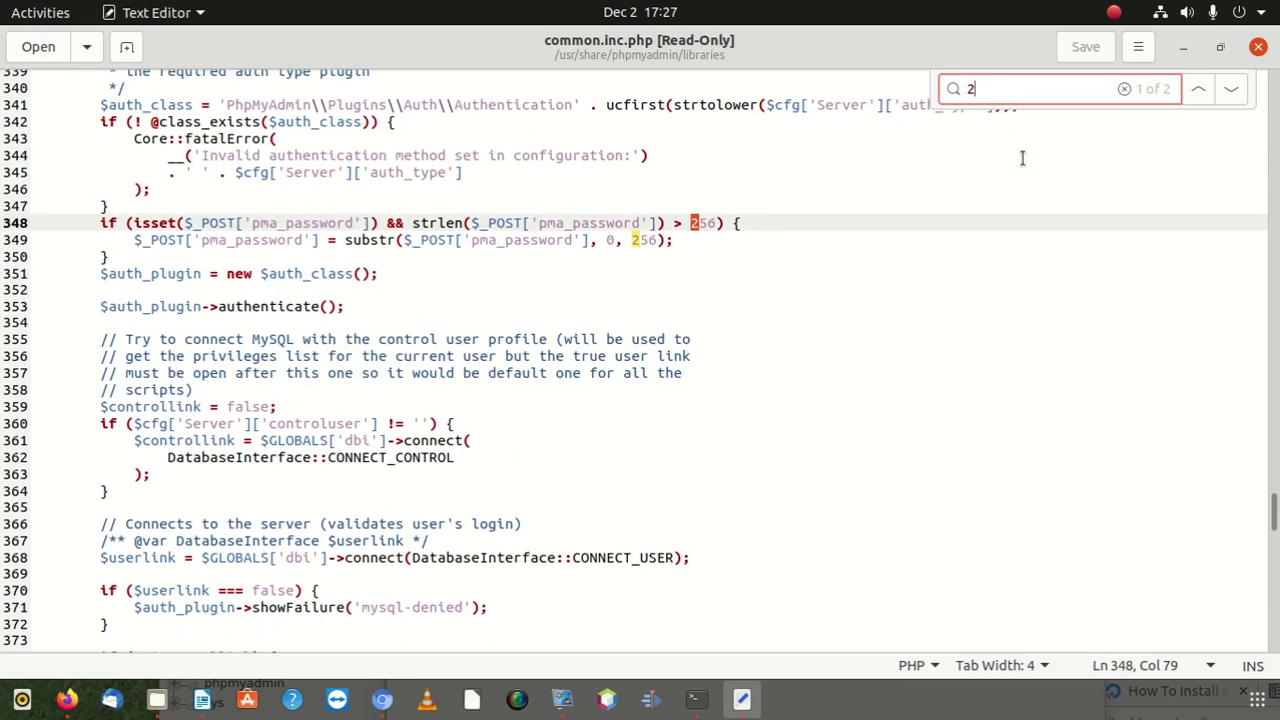
- Search common.inc.php for post_max_size and clear the search term
type("post_max_size")
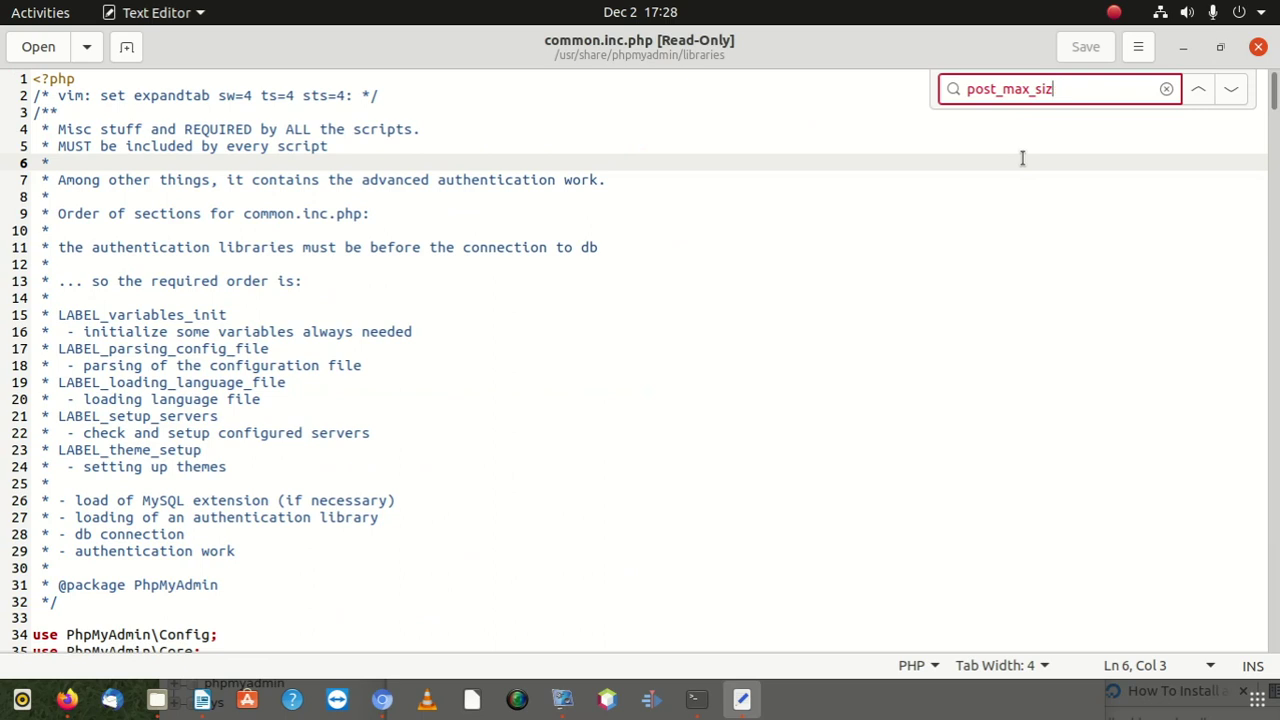
key("BackSpace")
key("BackSpace")
key("BackSpace")
key("BackSpace")
key("BackSpace")
key("BackSpace")
key("BackSpace")
key("BackSpace")
key("BackSpace")
key("BackSpace")
key("BackSpace")
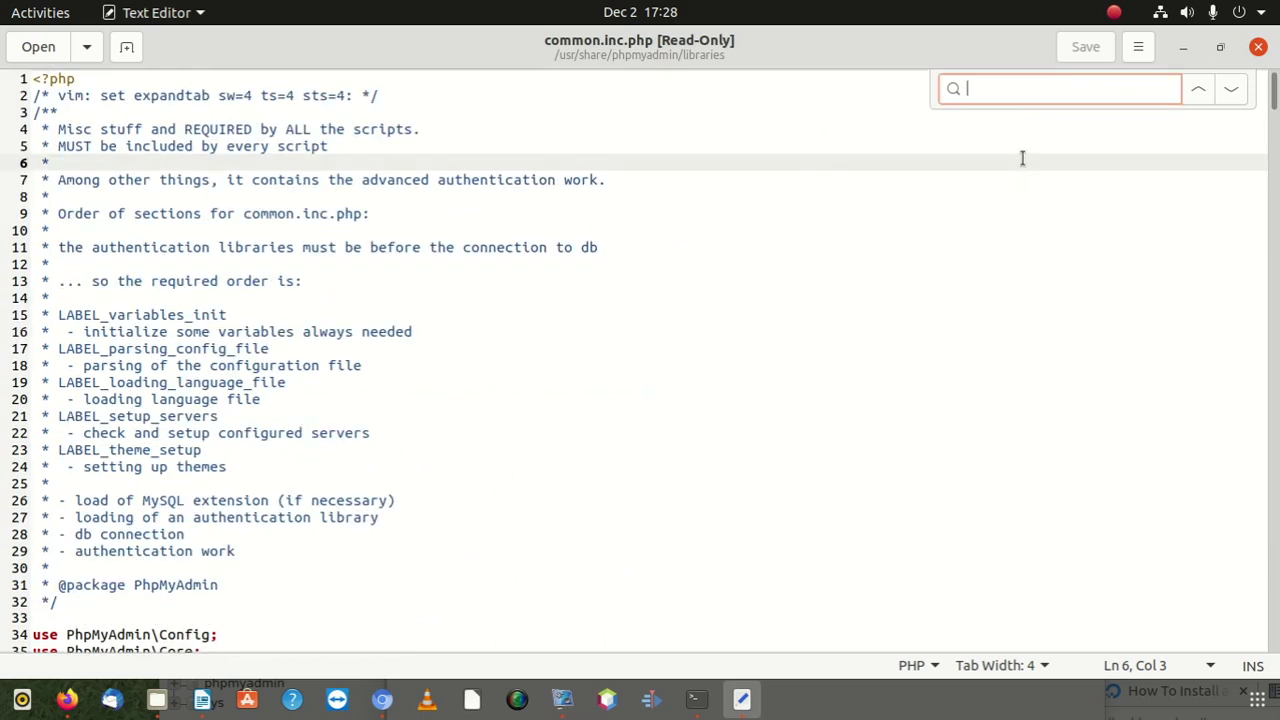
- Switch to the notes in LibreOffice Writer and select the text $cfg['ExecTimeLimit'] = below the config.default.php path
left_click(156, 698)
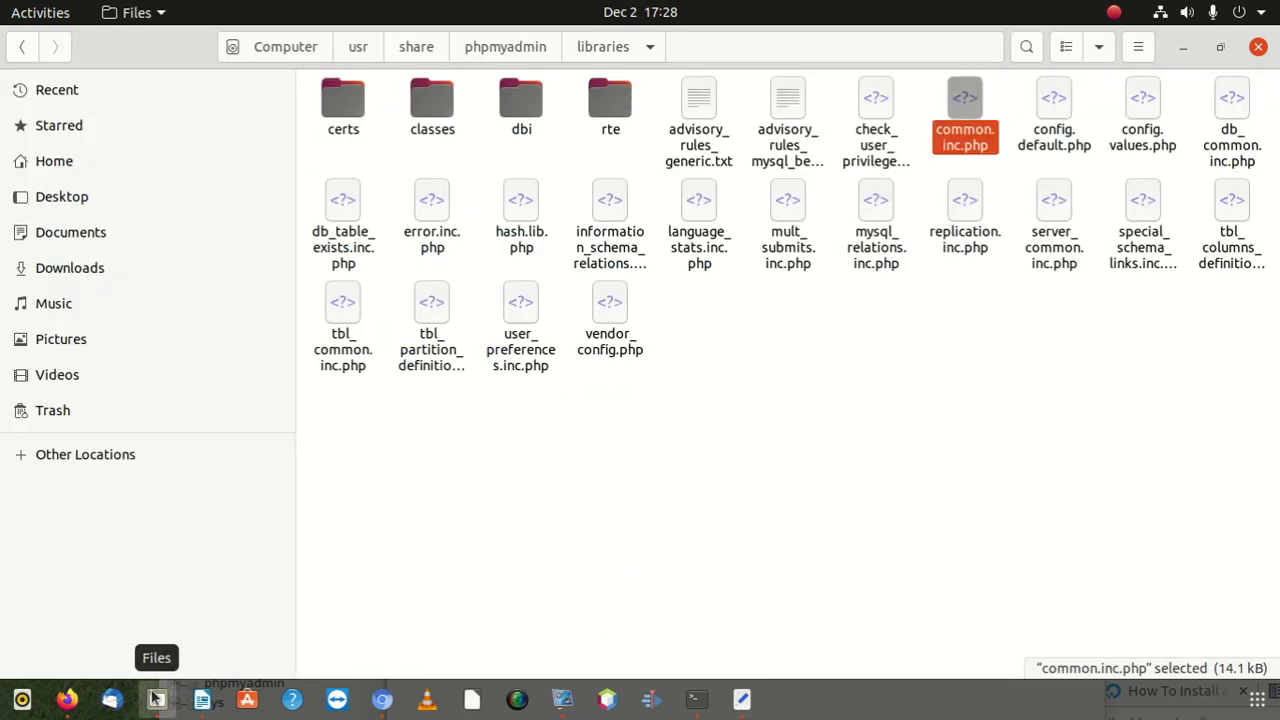
left_click(202, 698)
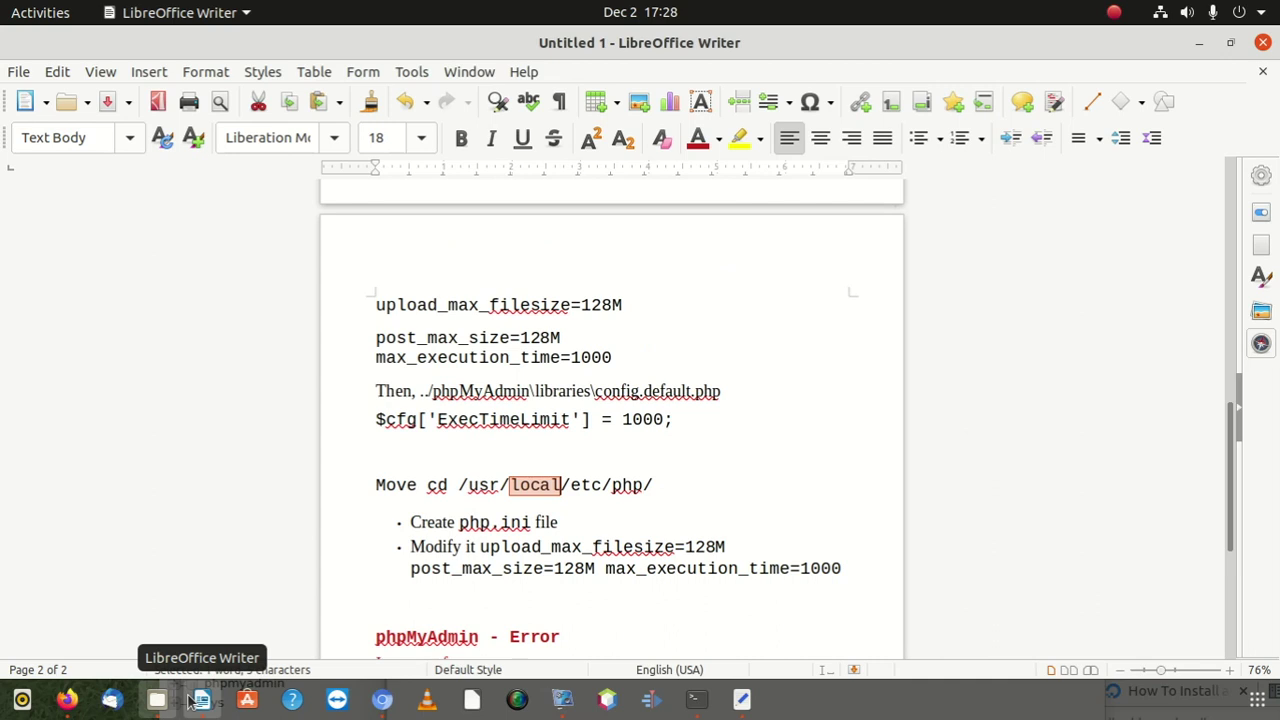
left_click(594, 420)
left_click_drag(604, 420, 376, 420)
right_click(428, 419)
key("Escape")
scroll(500, 380, "up", 1)
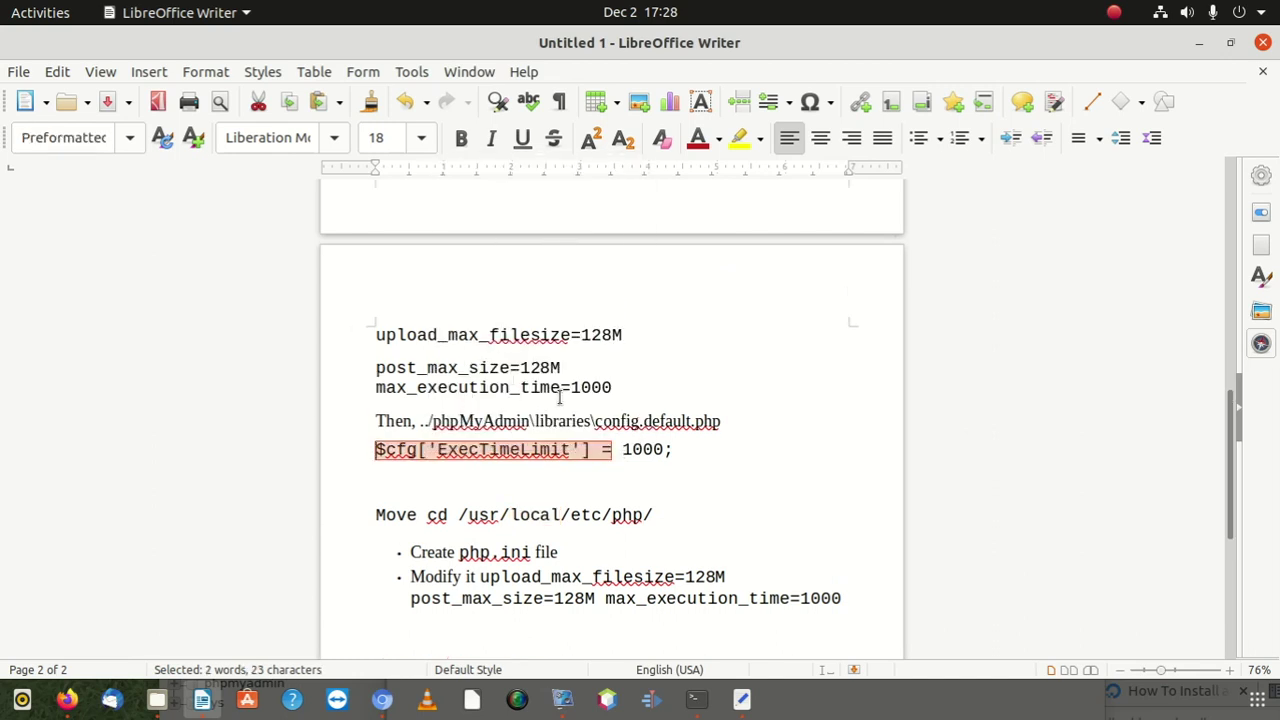
- Copy the text $cfg['ExecTimeLimit'] from the line below the config.default.php path in the notes
scroll(577, 388, "up", 5)
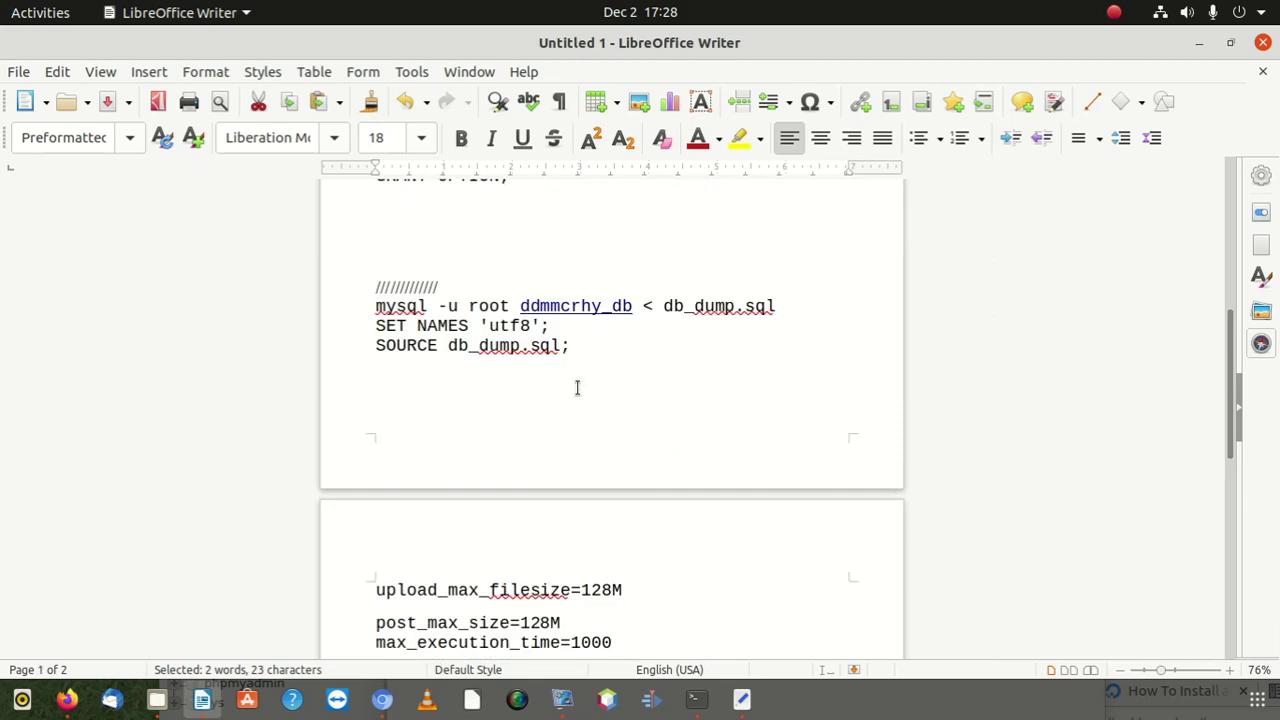
scroll(577, 388, "up", 2)
scroll(577, 388, "down", 8)
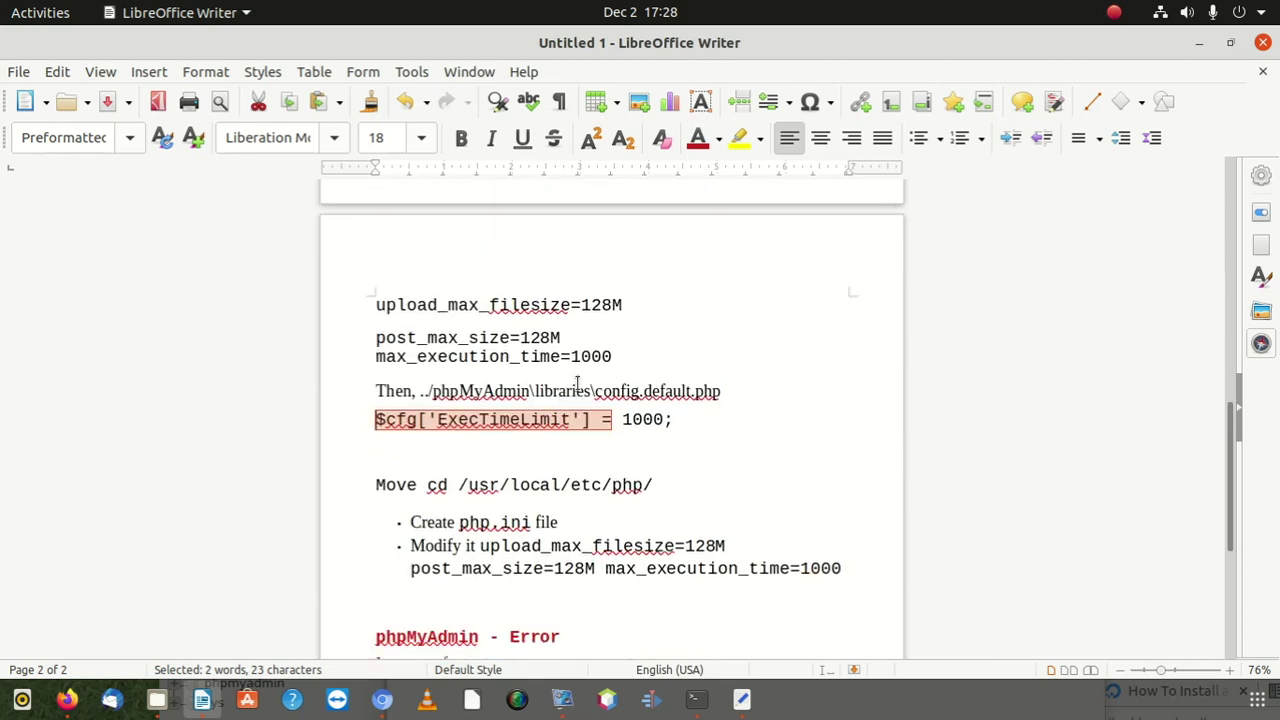
left_click(553, 305)
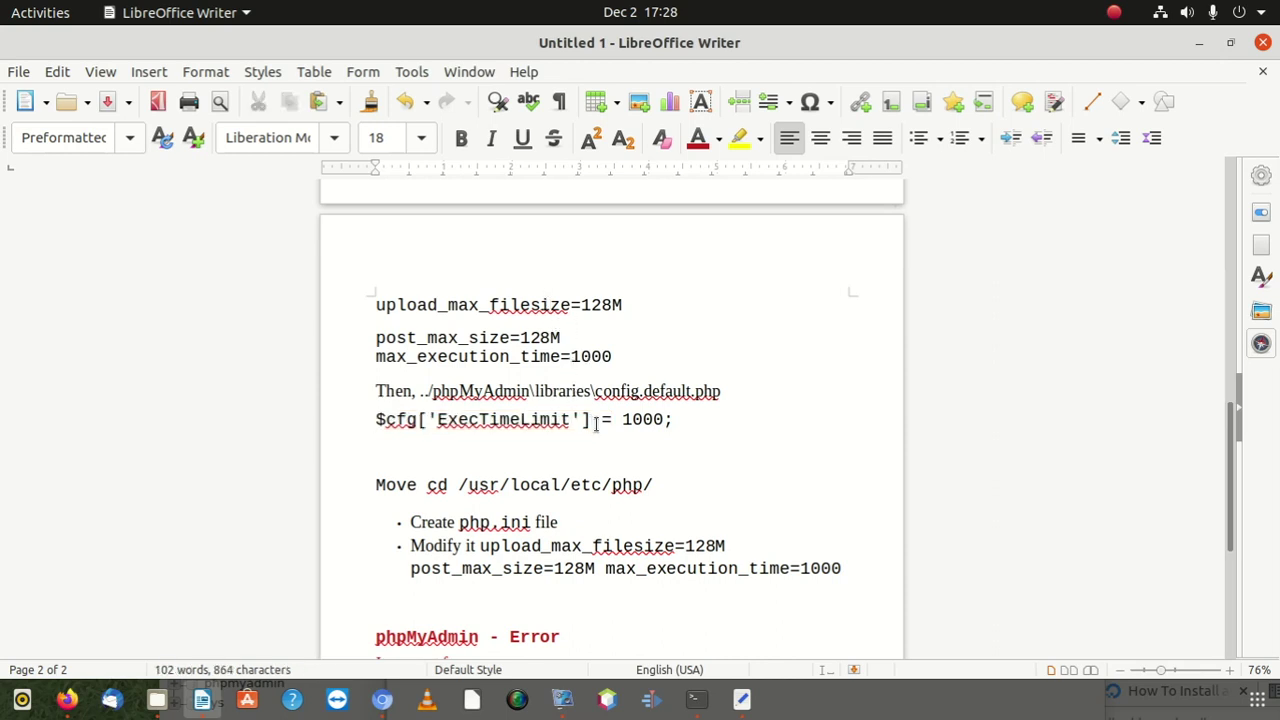
left_click_drag(590, 421, 366, 418)
right_click(440, 418)
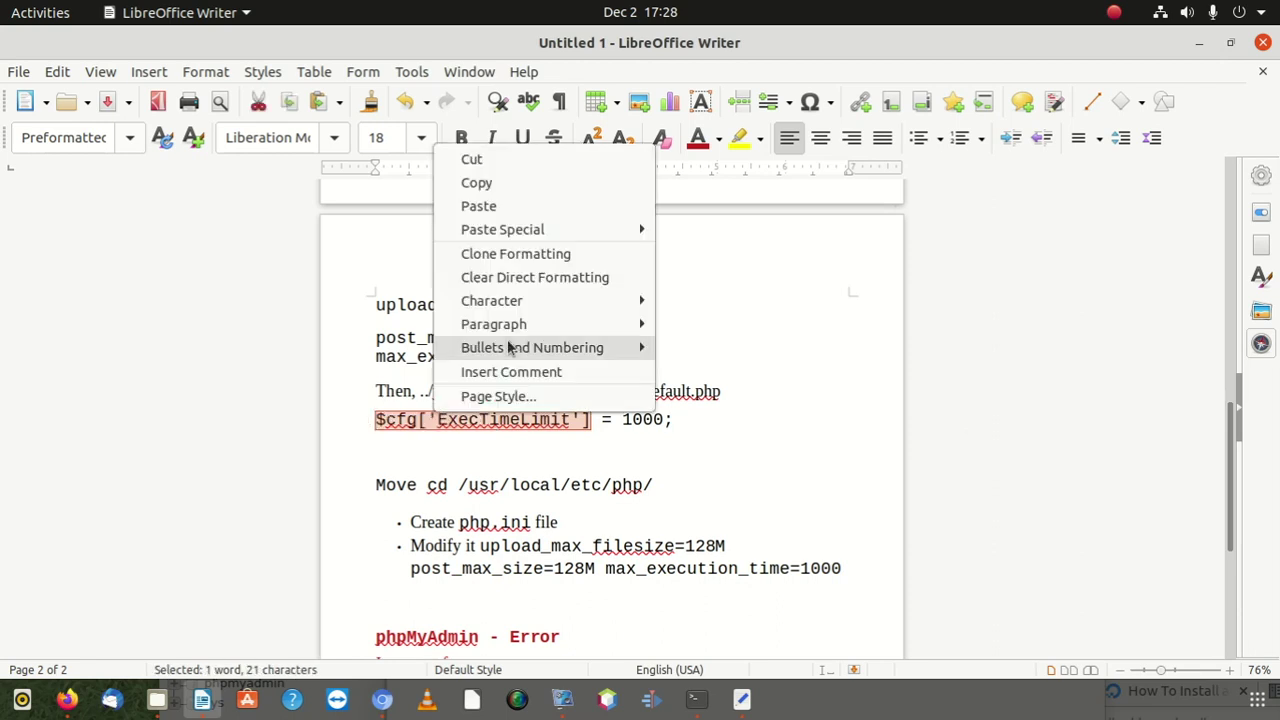
left_click(476, 182)
- Open config.default.php from the phpmyadmin libraries folder in the text editor and search it for $cfg['ExecTimeLimit']
left_click_drag(806, 38, 748, 309)
left_click(1050, 100)
right_click(1050, 100)
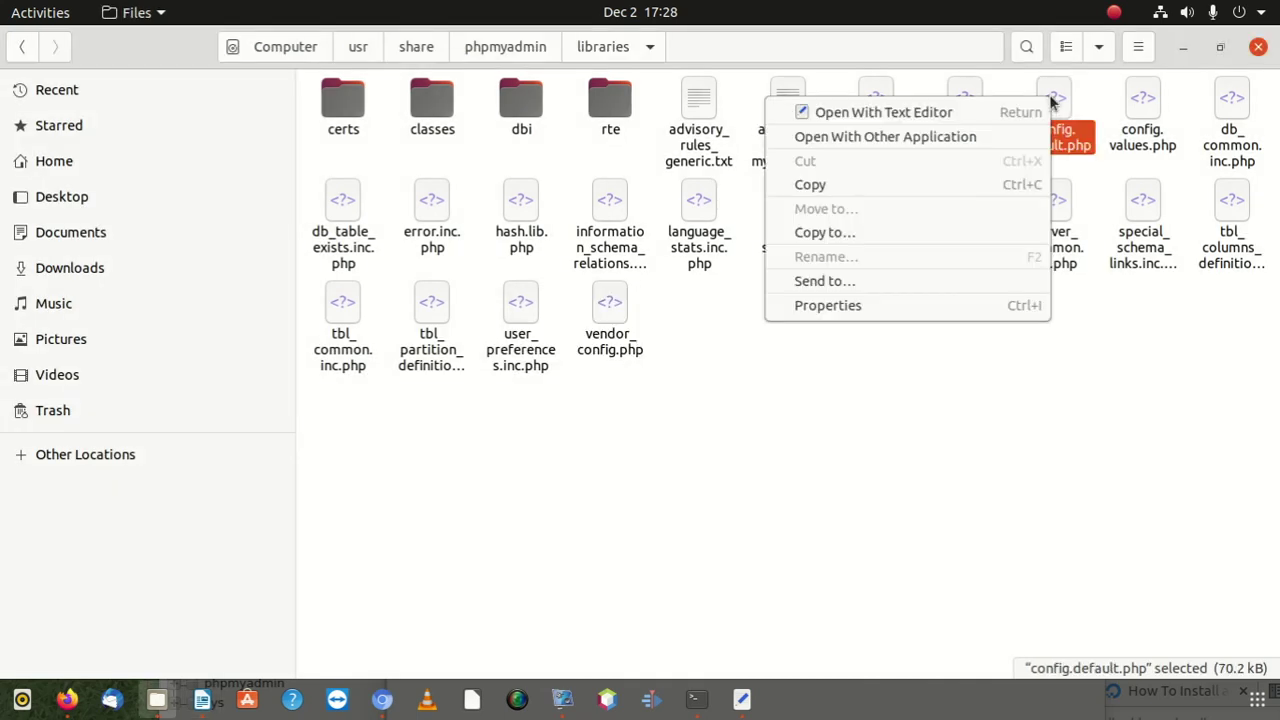
left_click(905, 113)
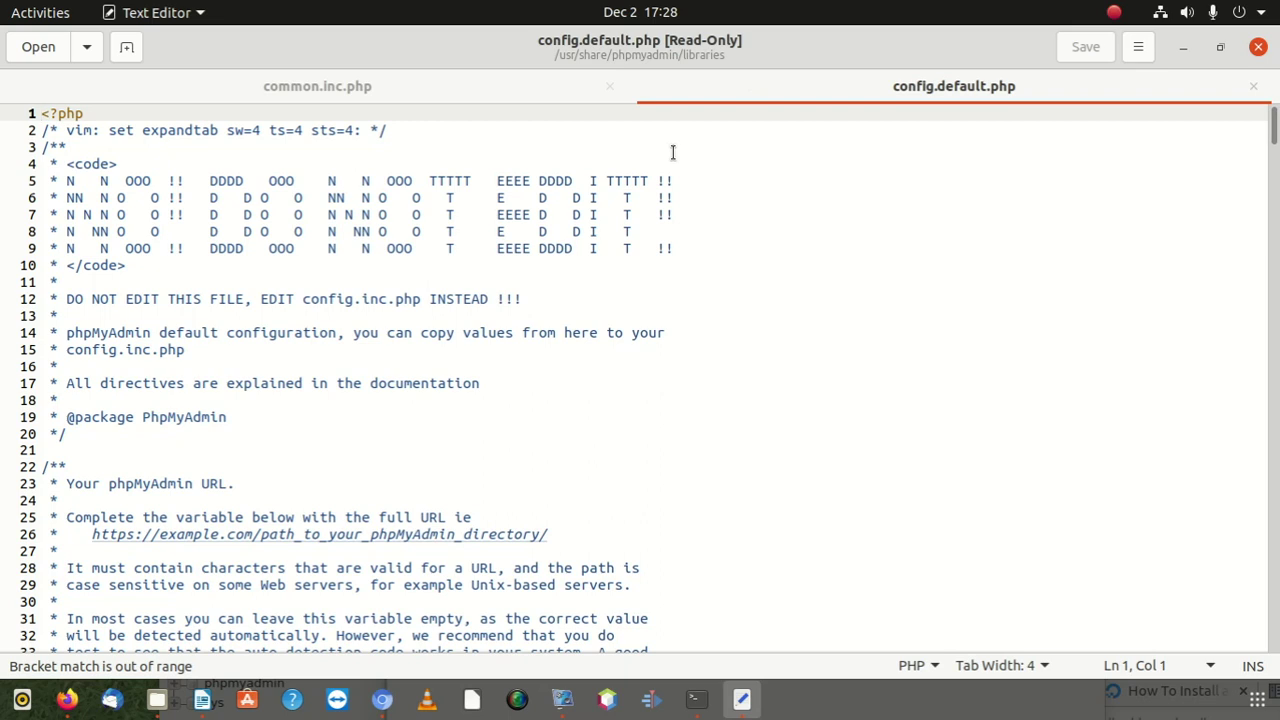
key("ctrl+f")
key("ctrl+v")
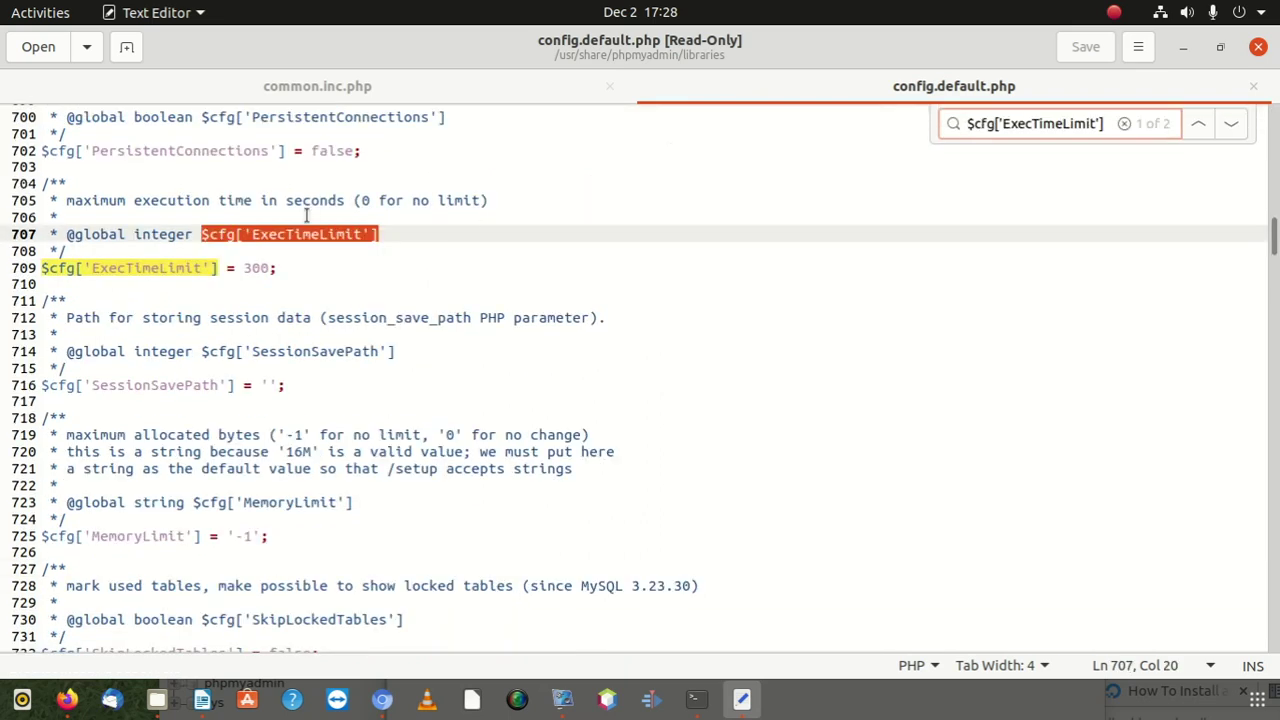
- Try to set $cfg['ExecTimeLimit'] to 3000 on line 709 of config.default.php, and remove the added digit
left_click(268, 268)
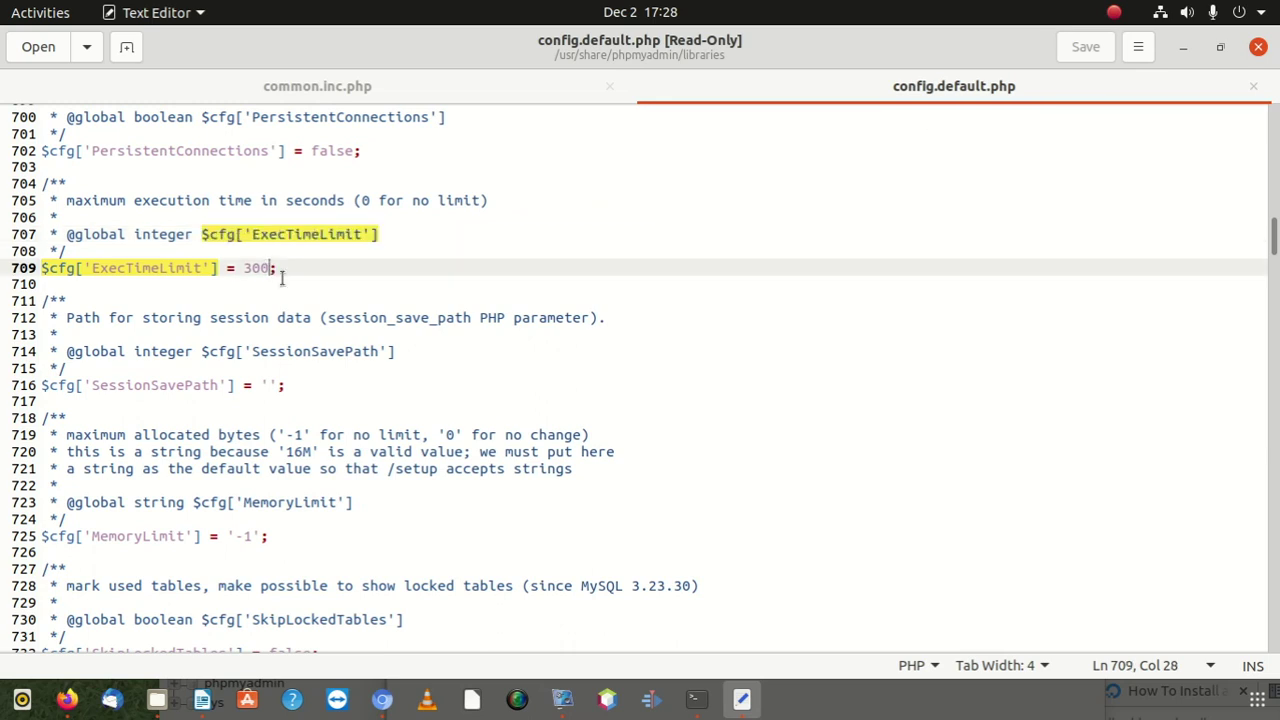
type("0")
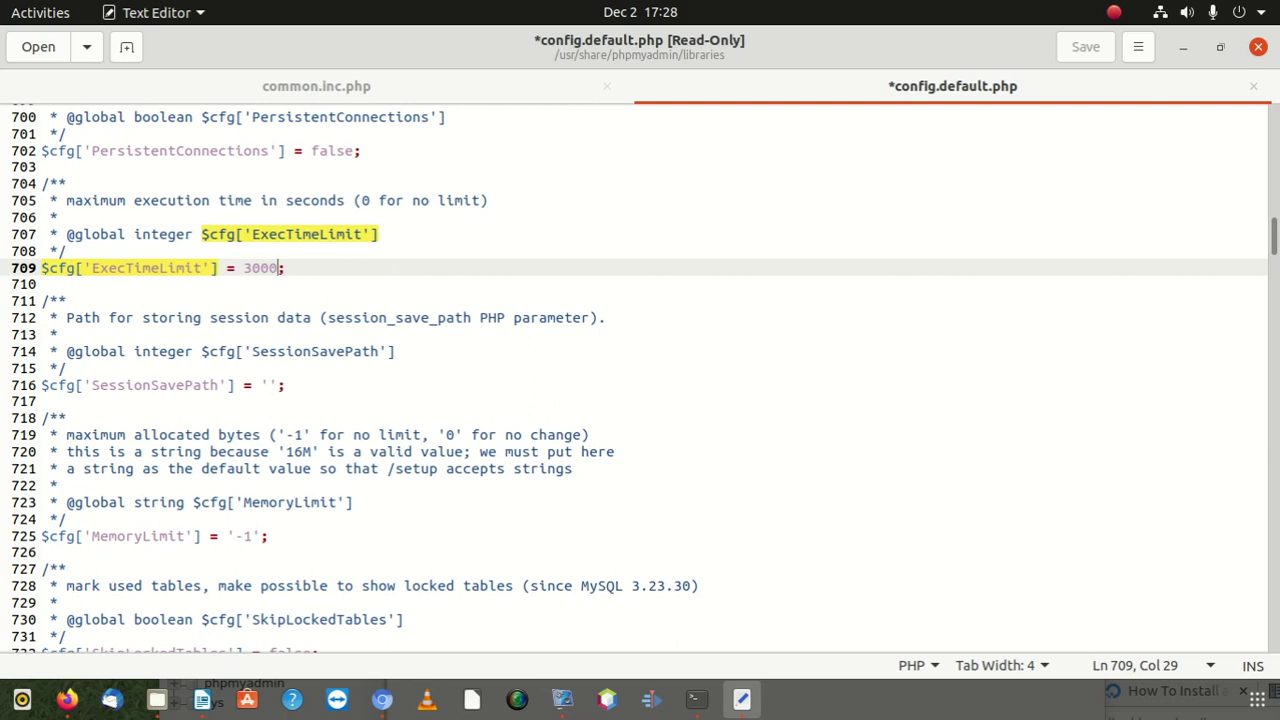
key("BackSpace")
scroll(310, 349, "down", 4)
scroll(313, 354, "down", 5)
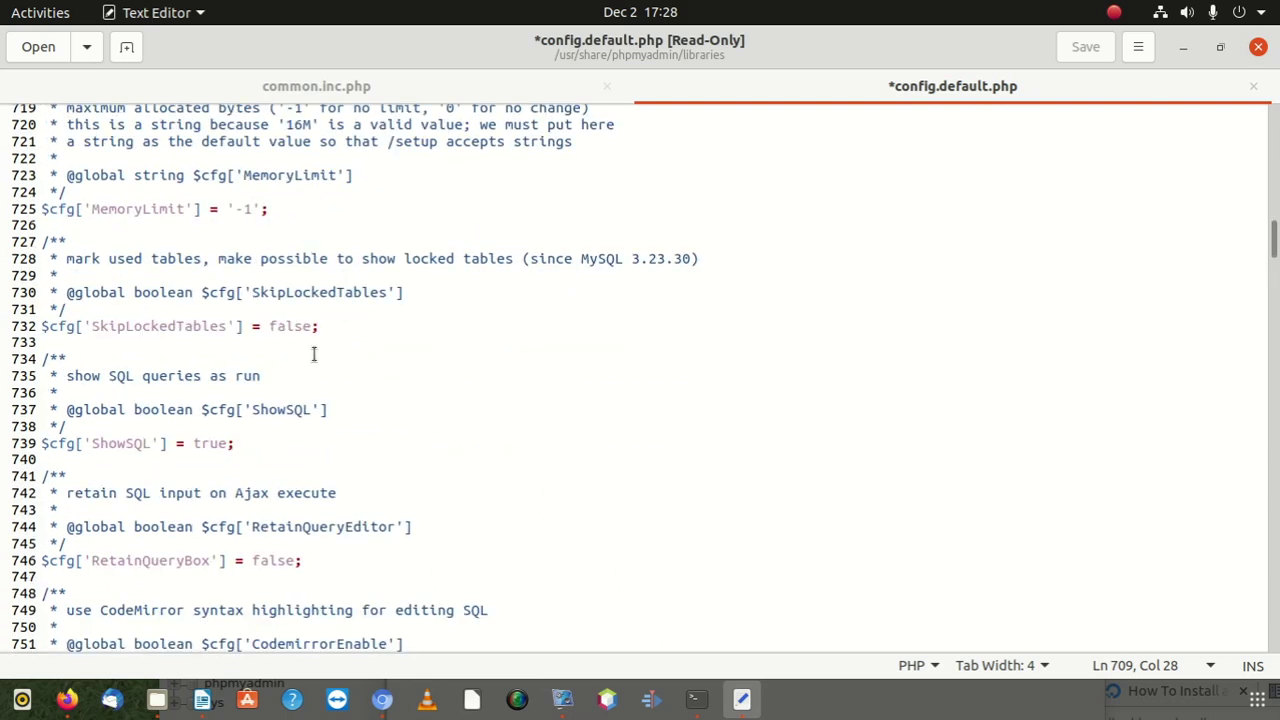
scroll(318, 350, "down", 13)
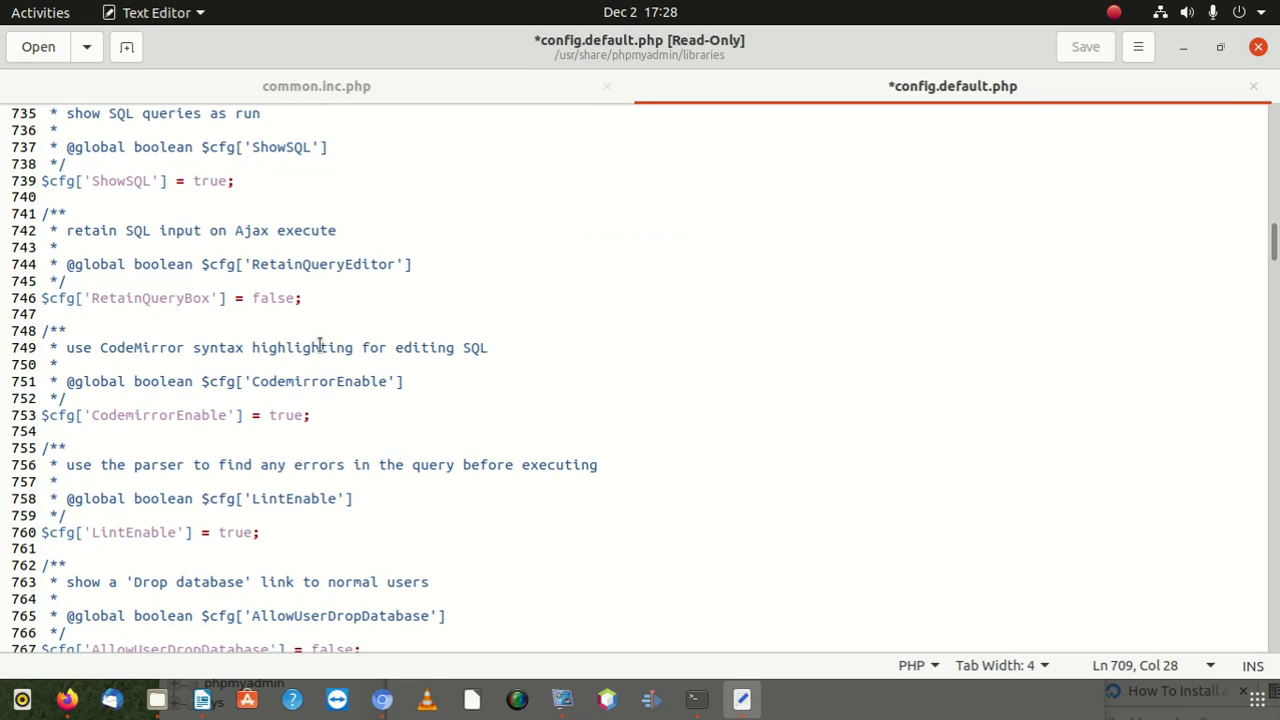
scroll(320, 340, "up", 20)
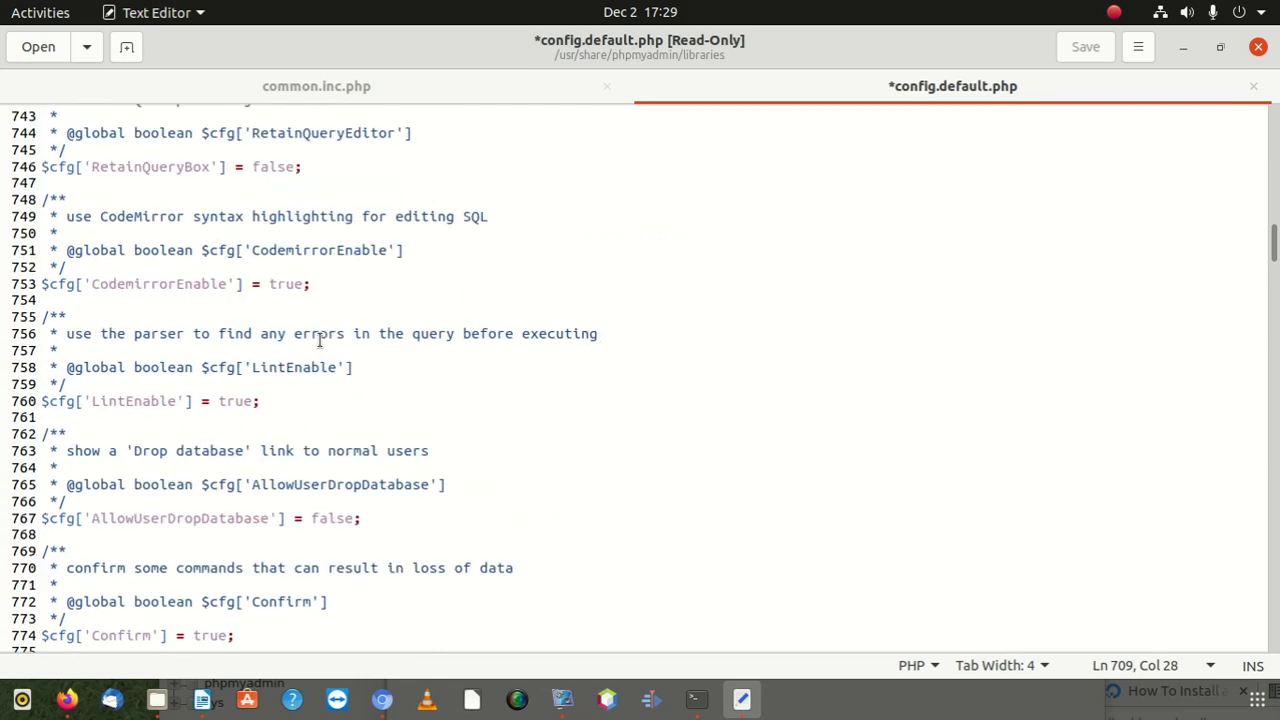
scroll(320, 340, "up", 17)
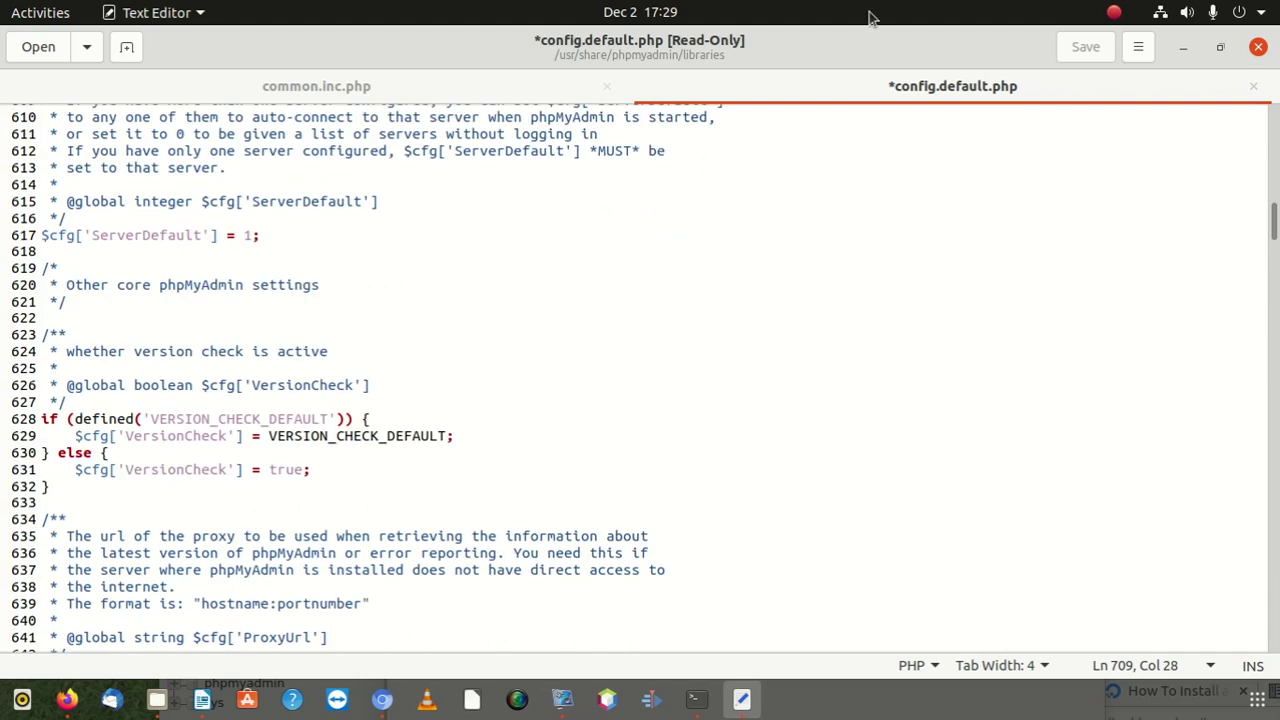
- Switch to the Files window and check the basic properties of config.default.php
left_click_drag(842, 48, 770, 294)
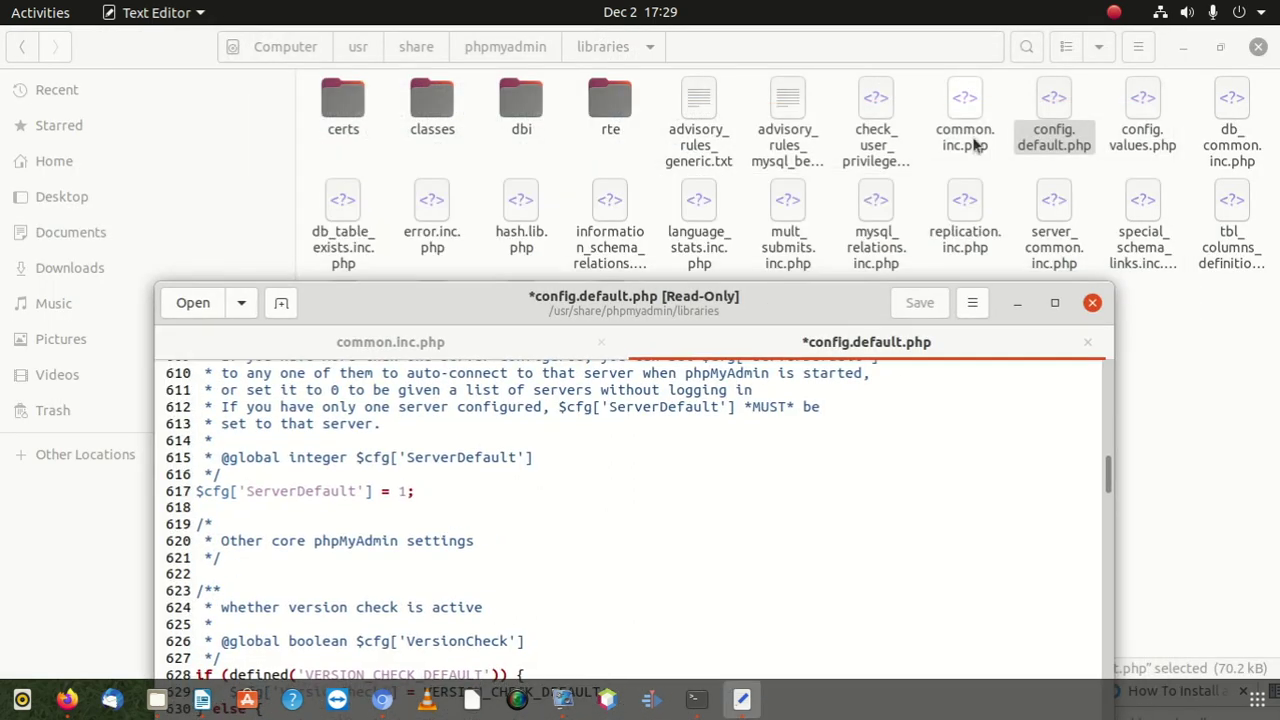
left_click(1025, 107)
right_click(1040, 112)
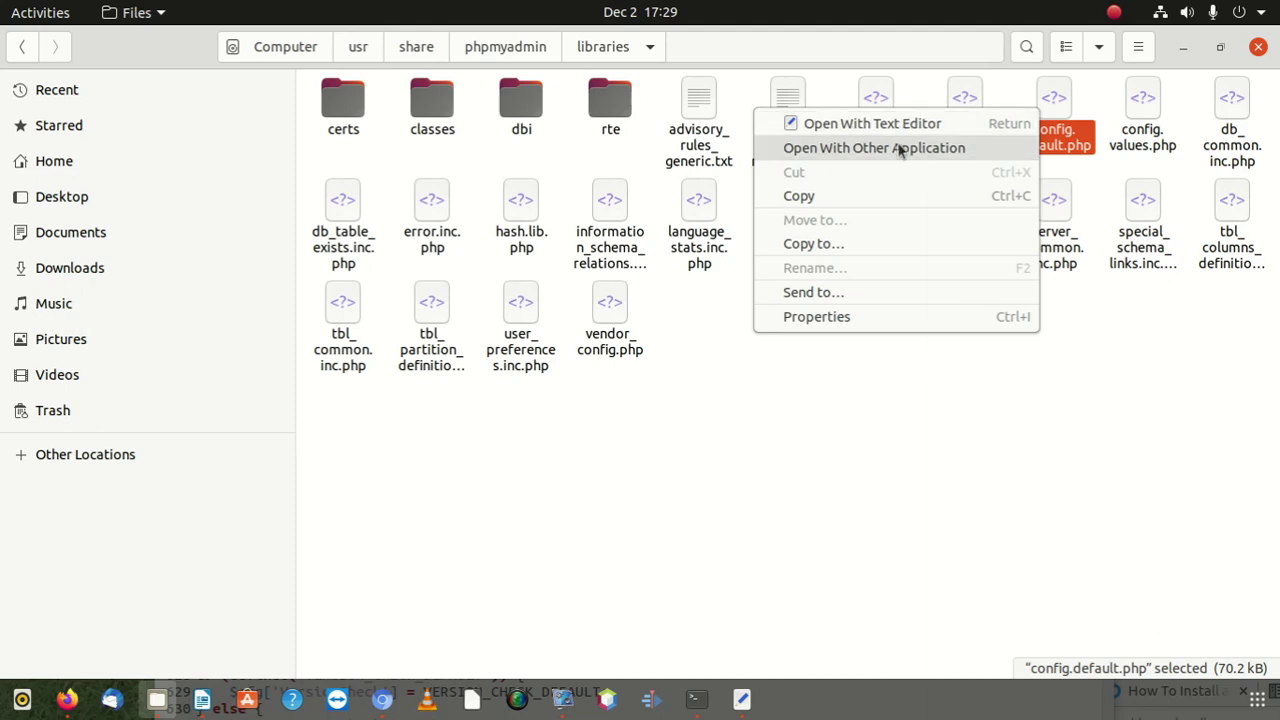
left_click(806, 350)
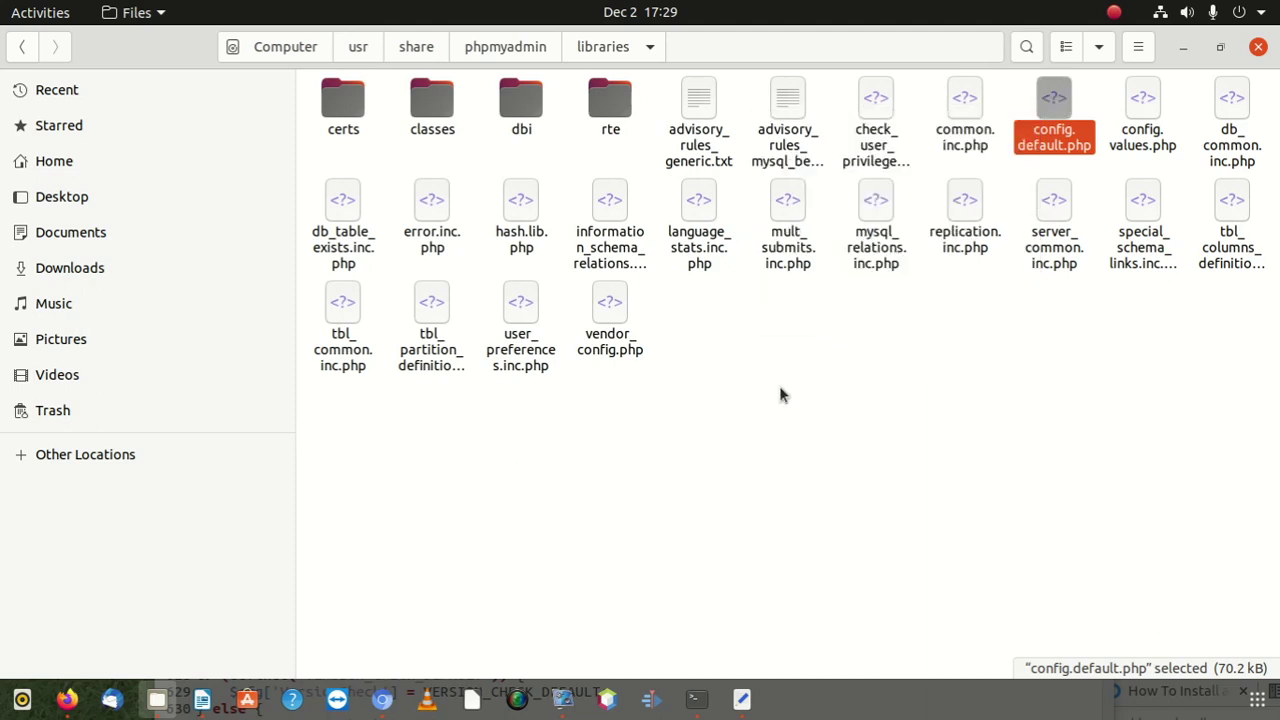
right_click(1058, 104)
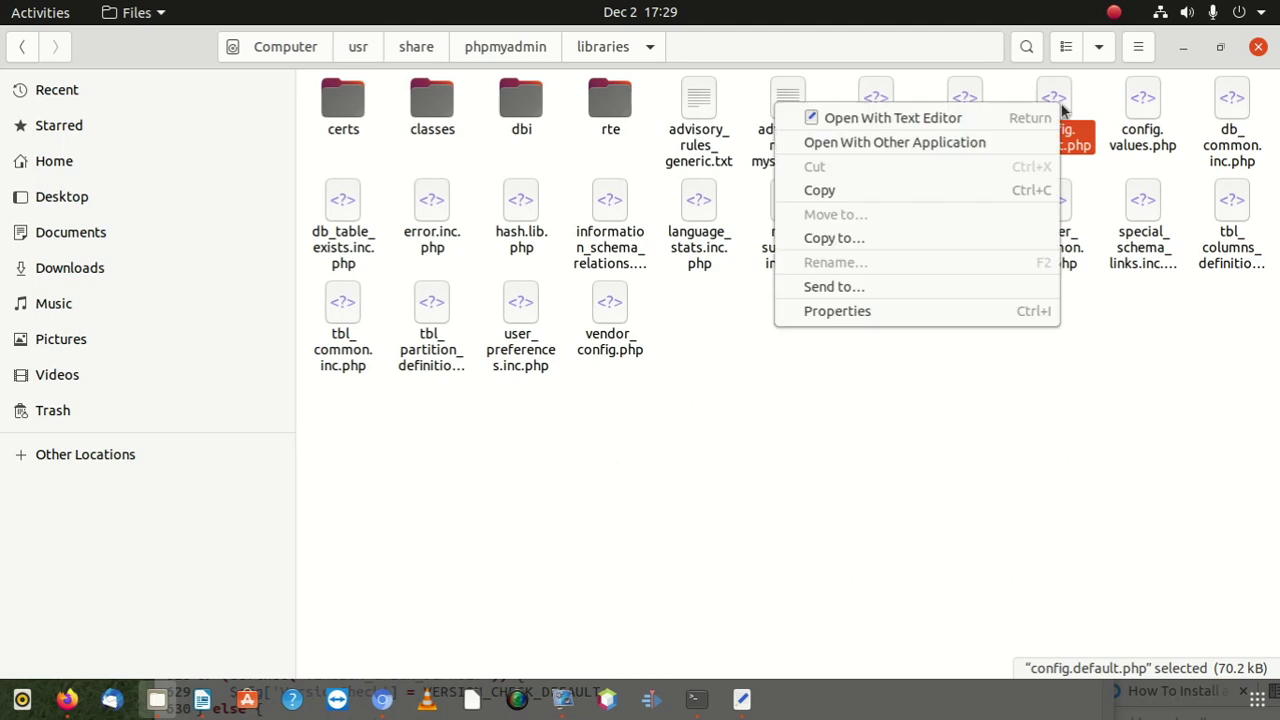
left_click(891, 455)
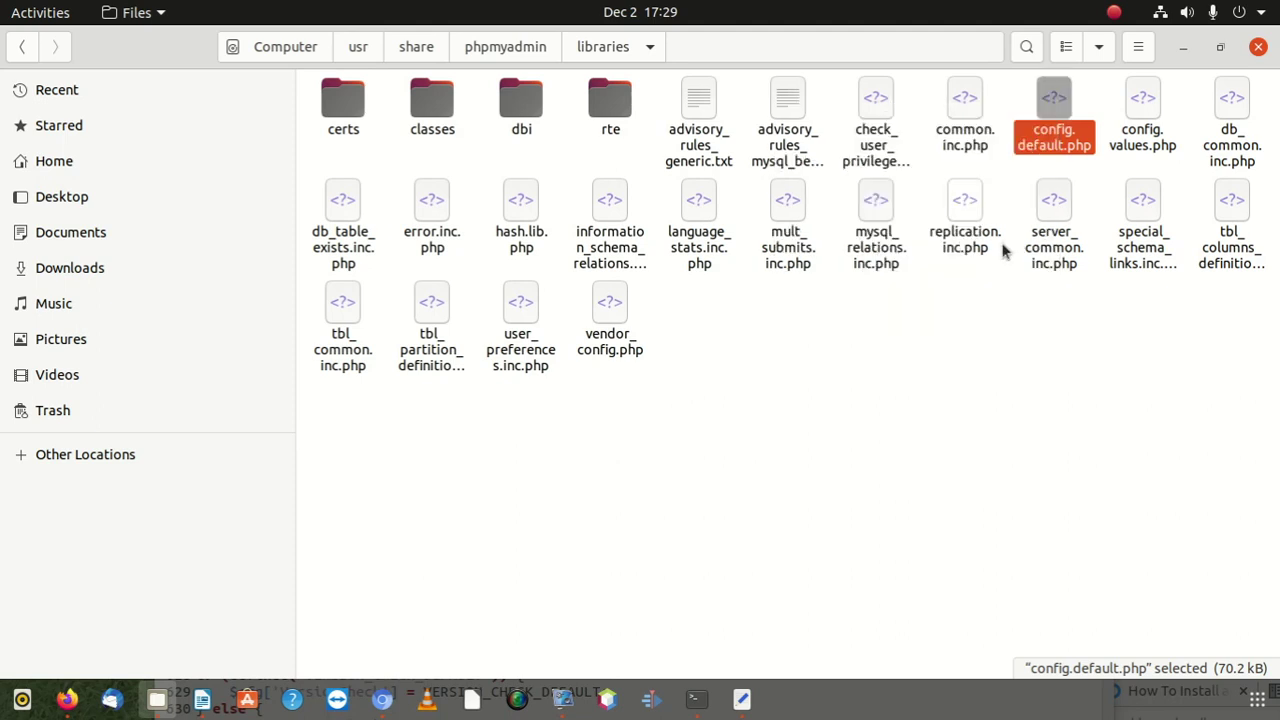
right_click(1045, 114)
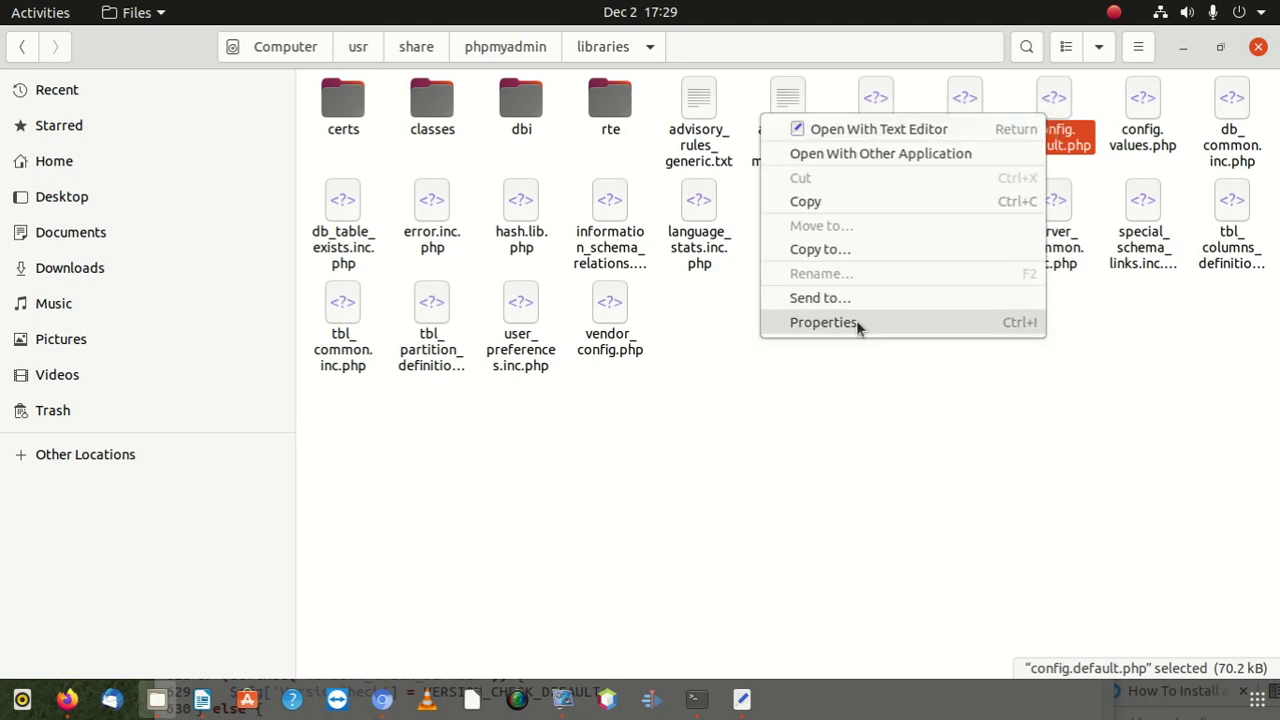
left_click(824, 322)
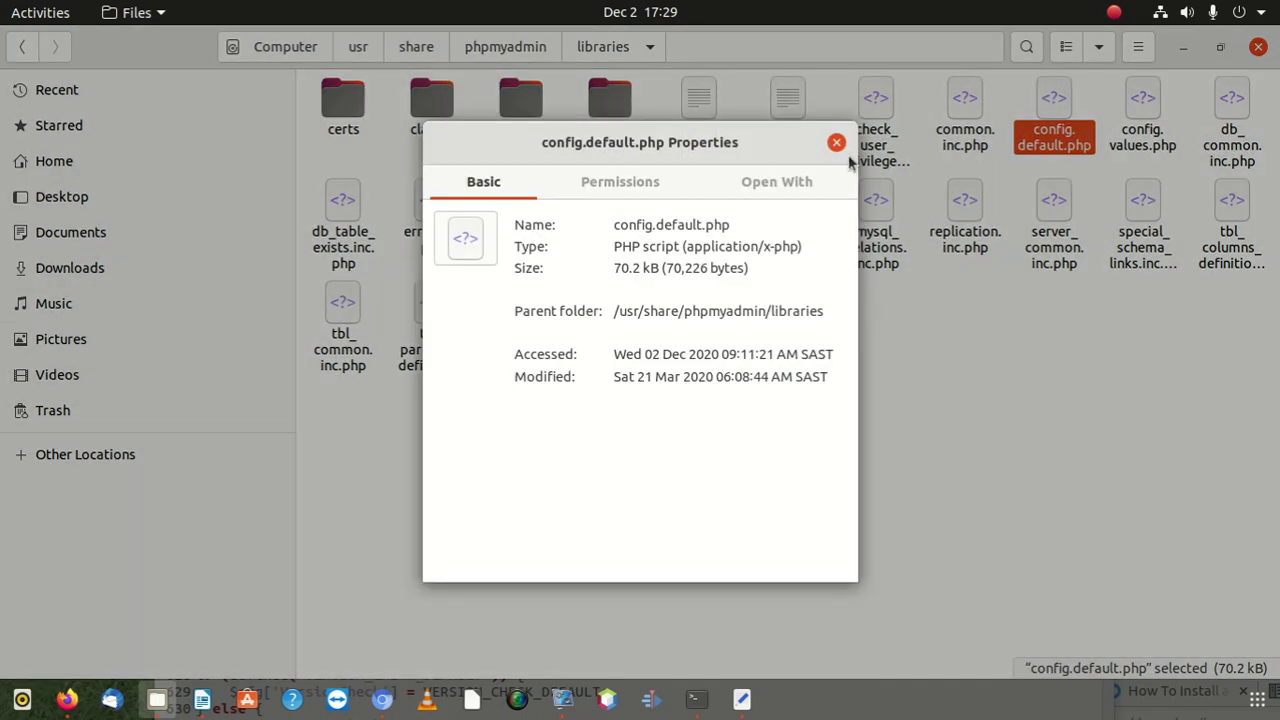
left_click(836, 142)
- Open a terminal in the /usr/share/phpmyadmin/libraries folder
left_click(948, 309)
right_click(954, 336)
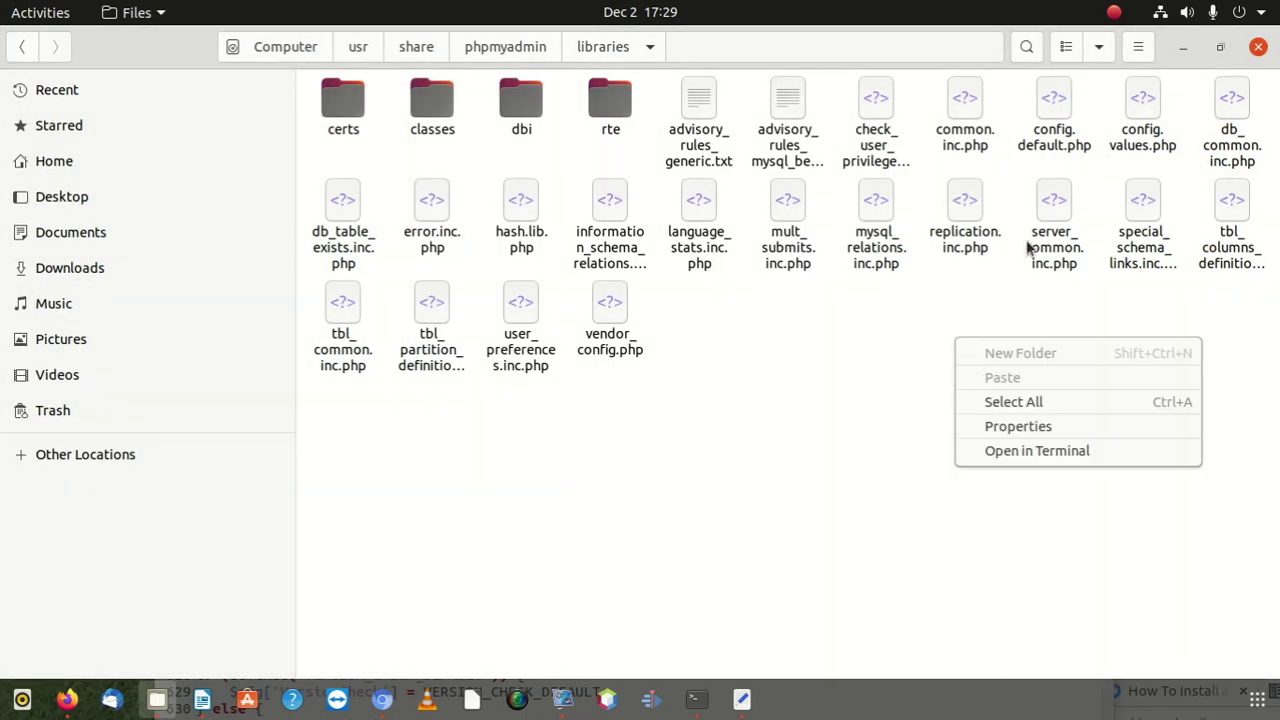
right_click(1054, 108)
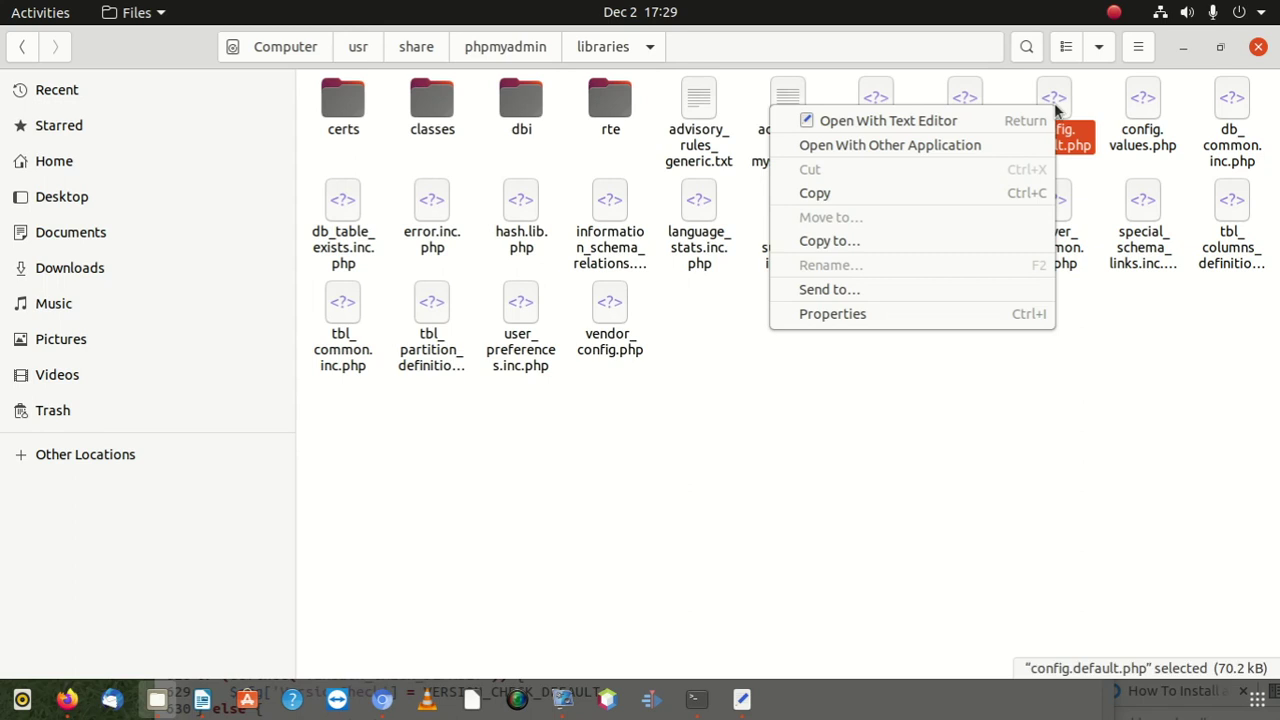
left_click(925, 421)
right_click(951, 402)
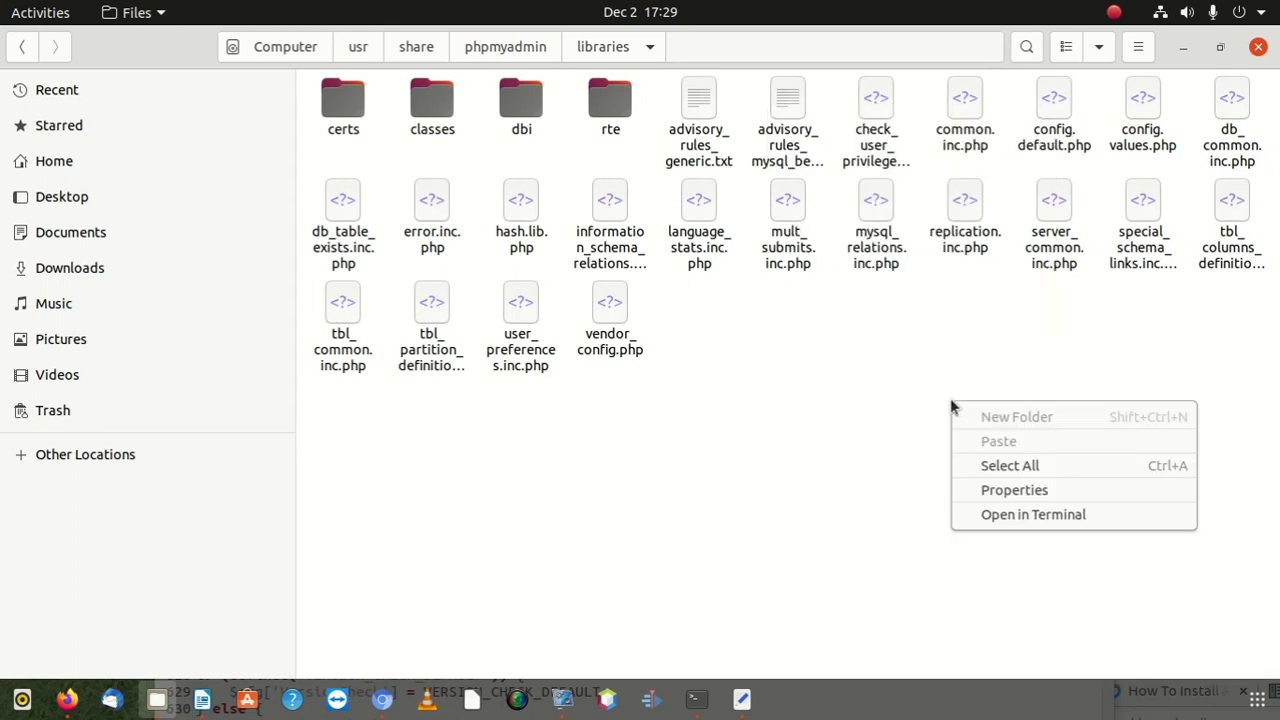
left_click(1020, 516)
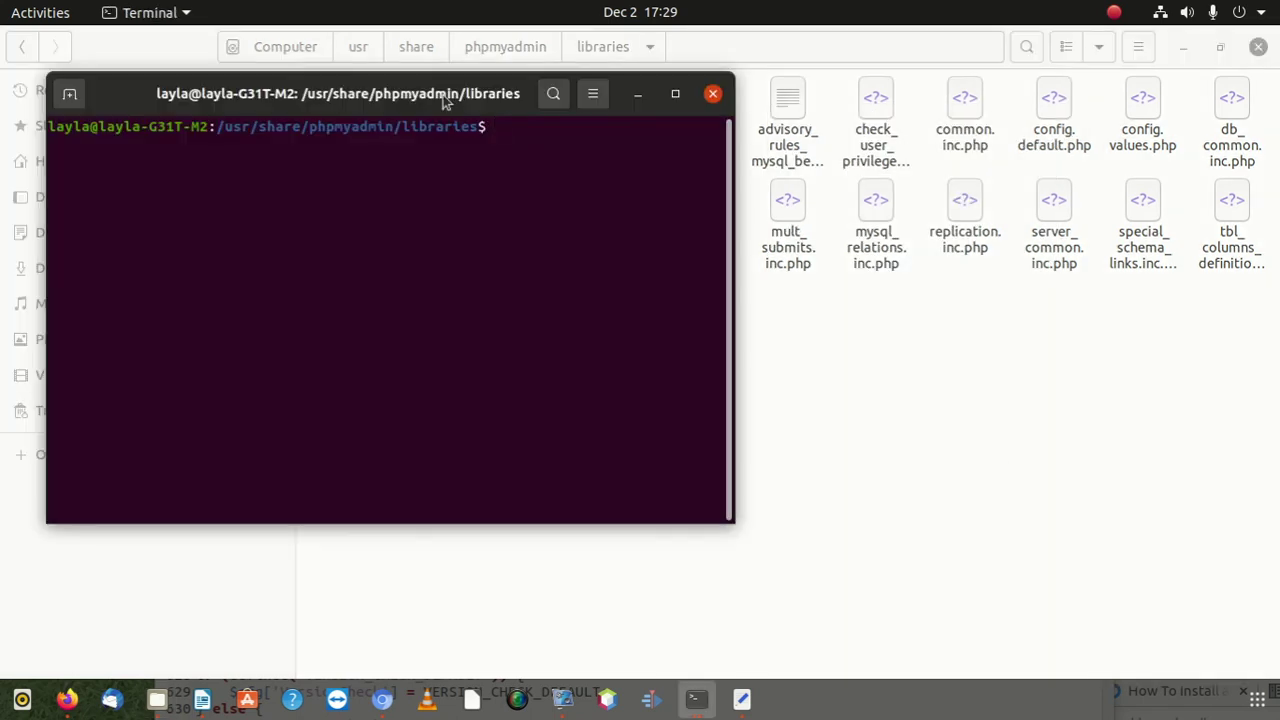
left_click(1052, 131)
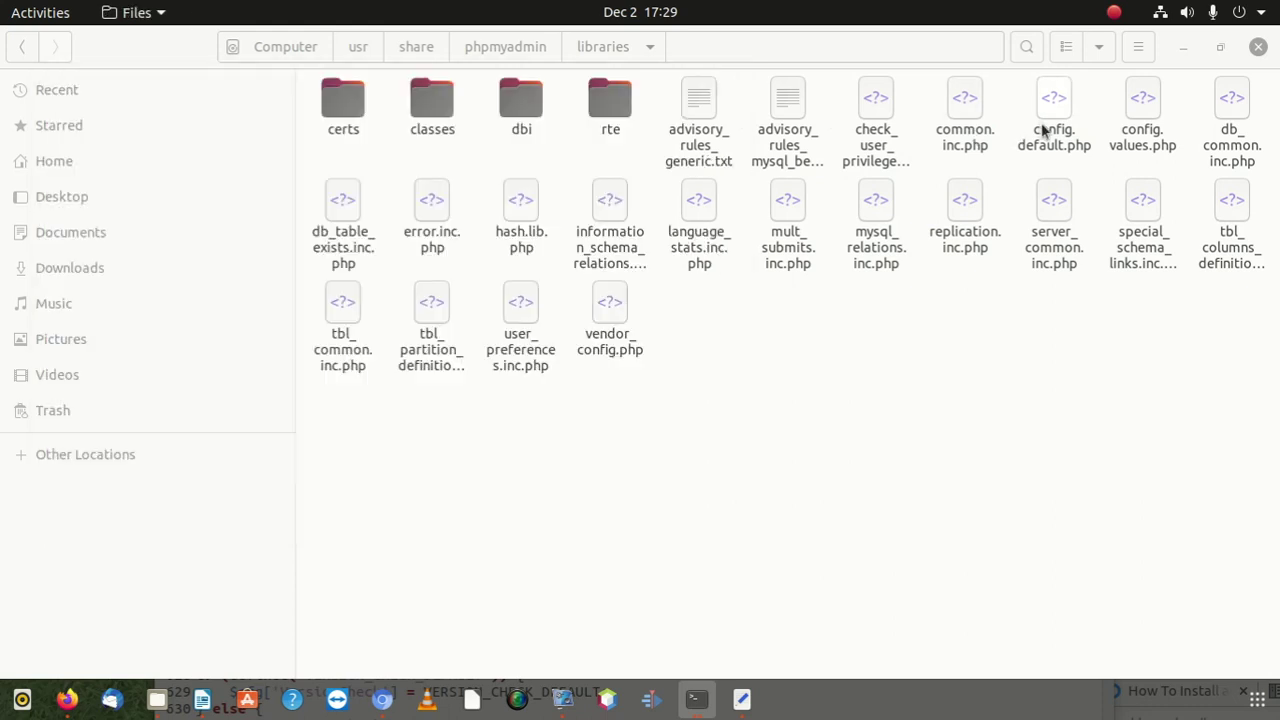
right_click(1053, 133)
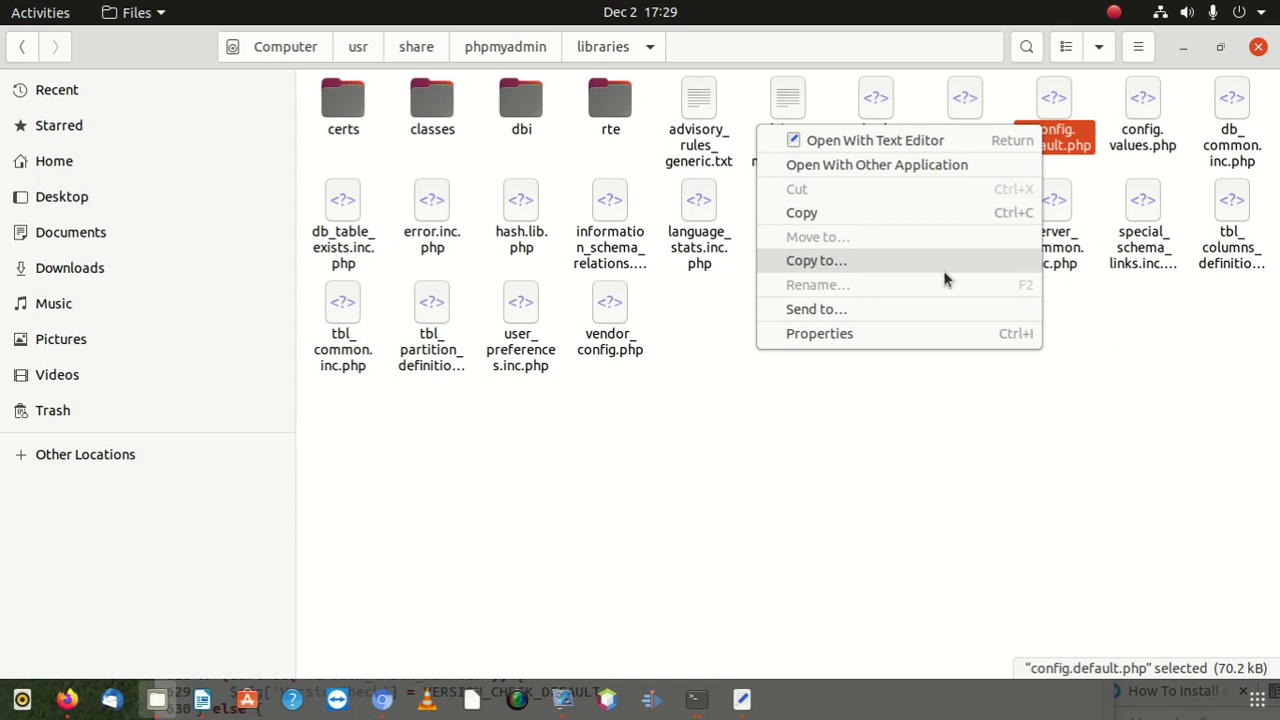
left_click(1094, 352)
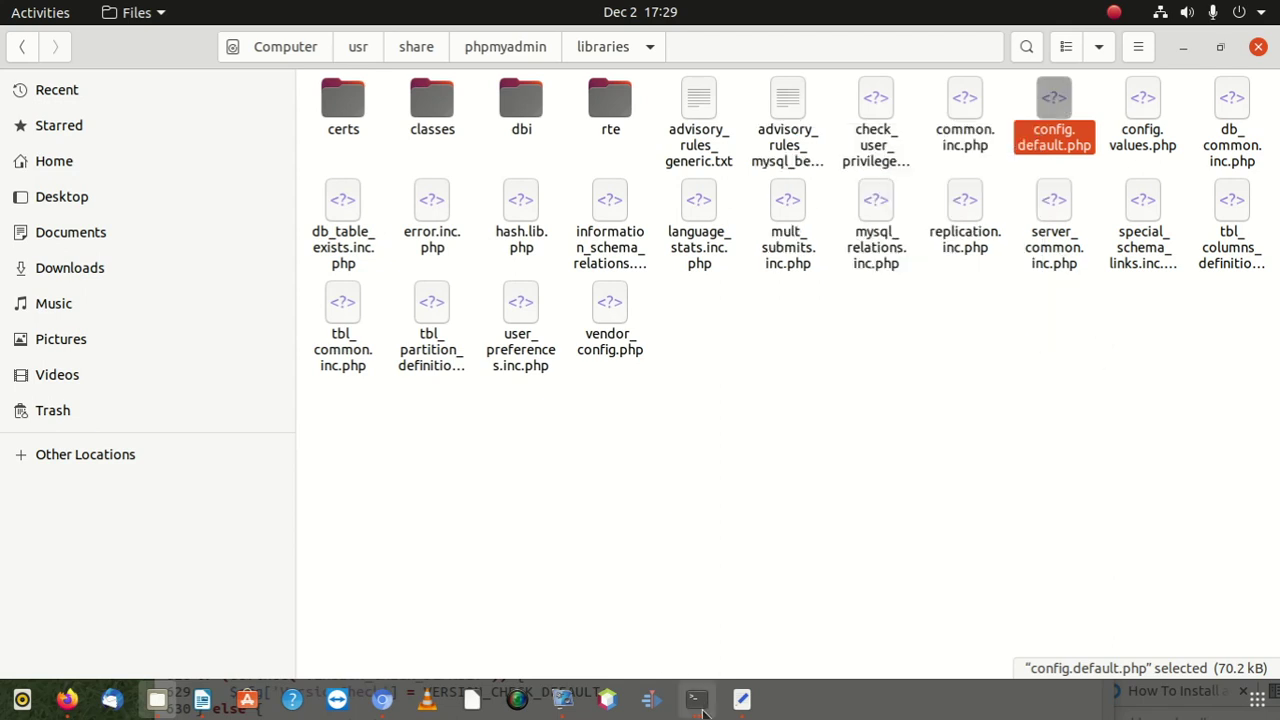
left_click(741, 703)
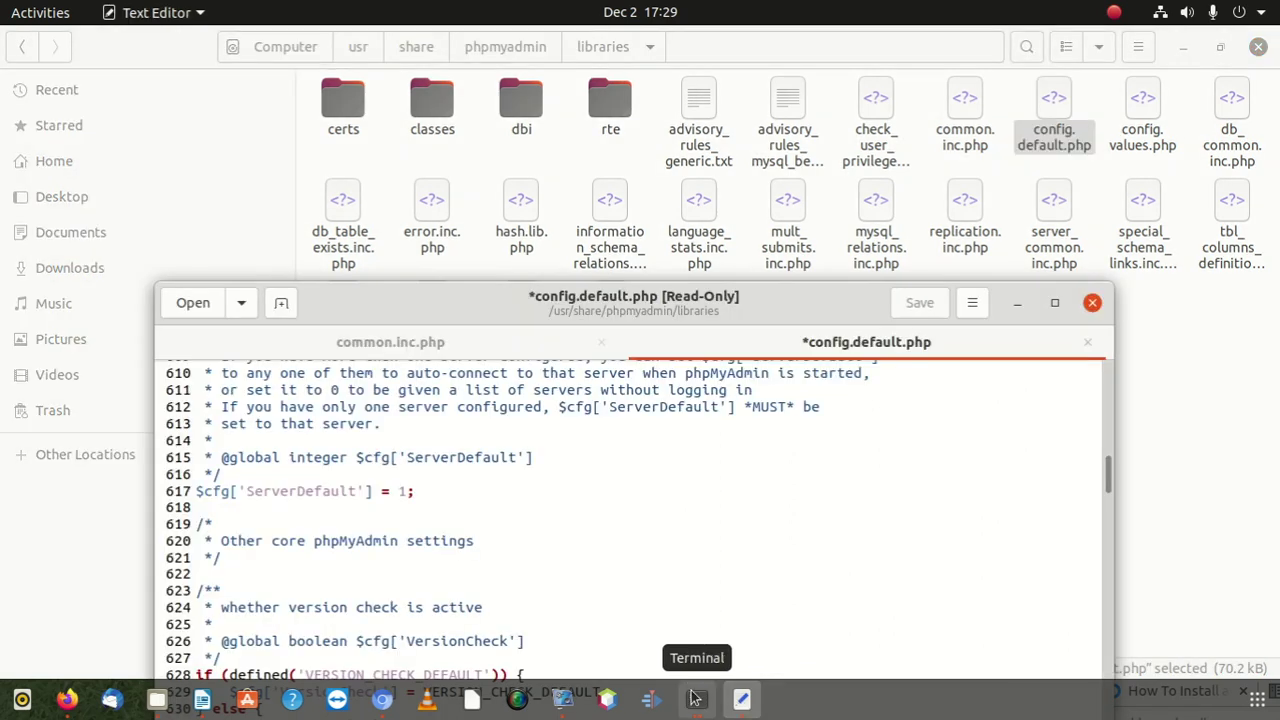
- Switch to the terminal, run sudo su and enter the account password to get a root shell
left_click(697, 700)
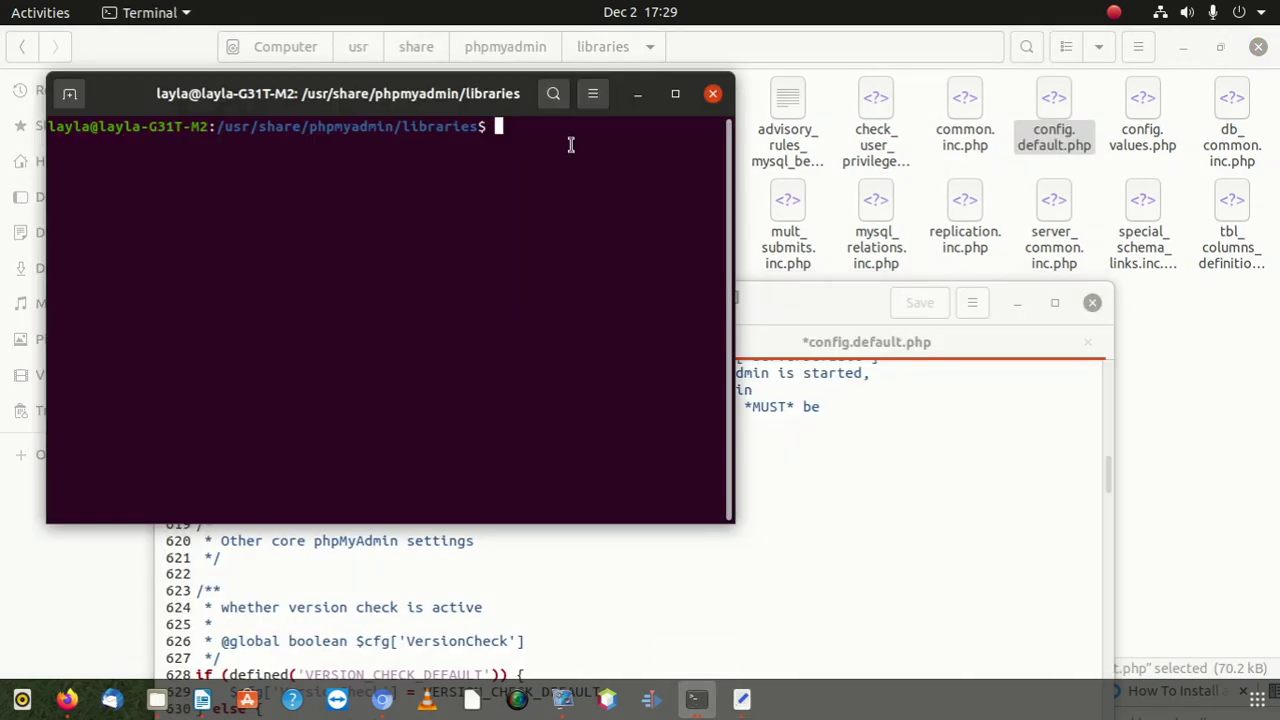
type("c")
key("BackSpace")
type("sud")
key("BackSpace")
key("BackSpace")
key("BackSpace")
type("sudo su")
key("Return")
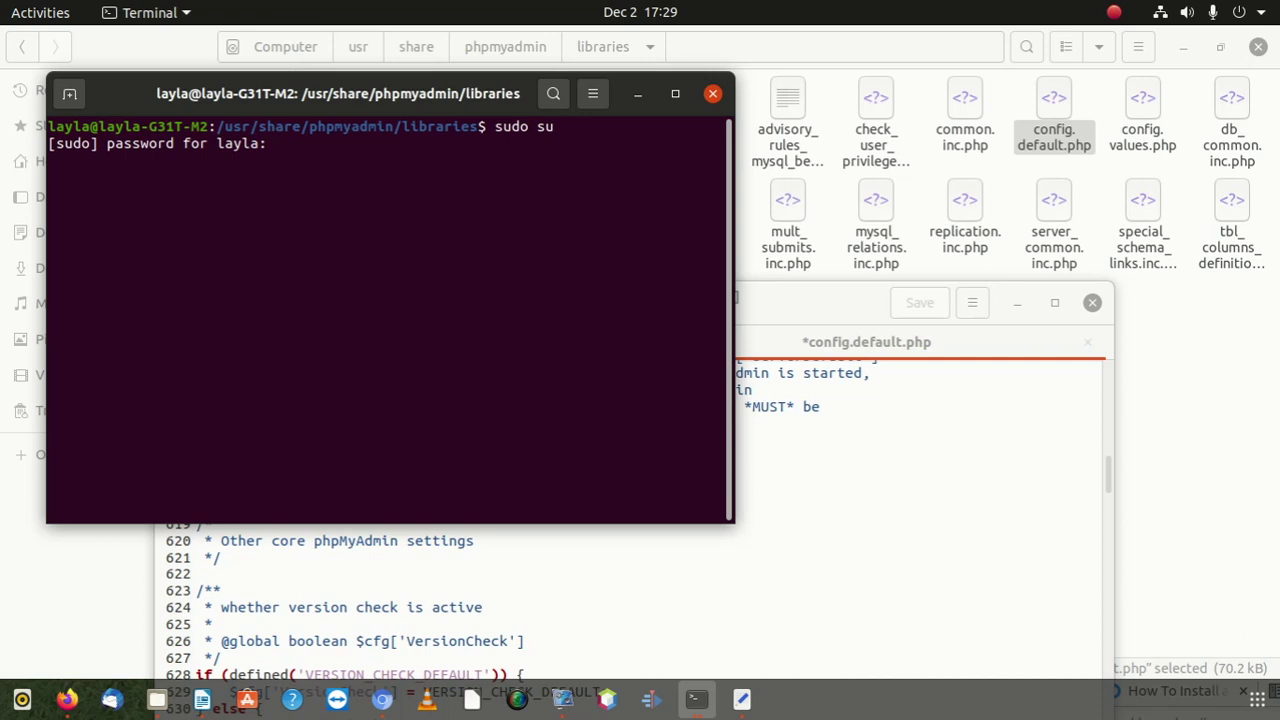
key("Return")
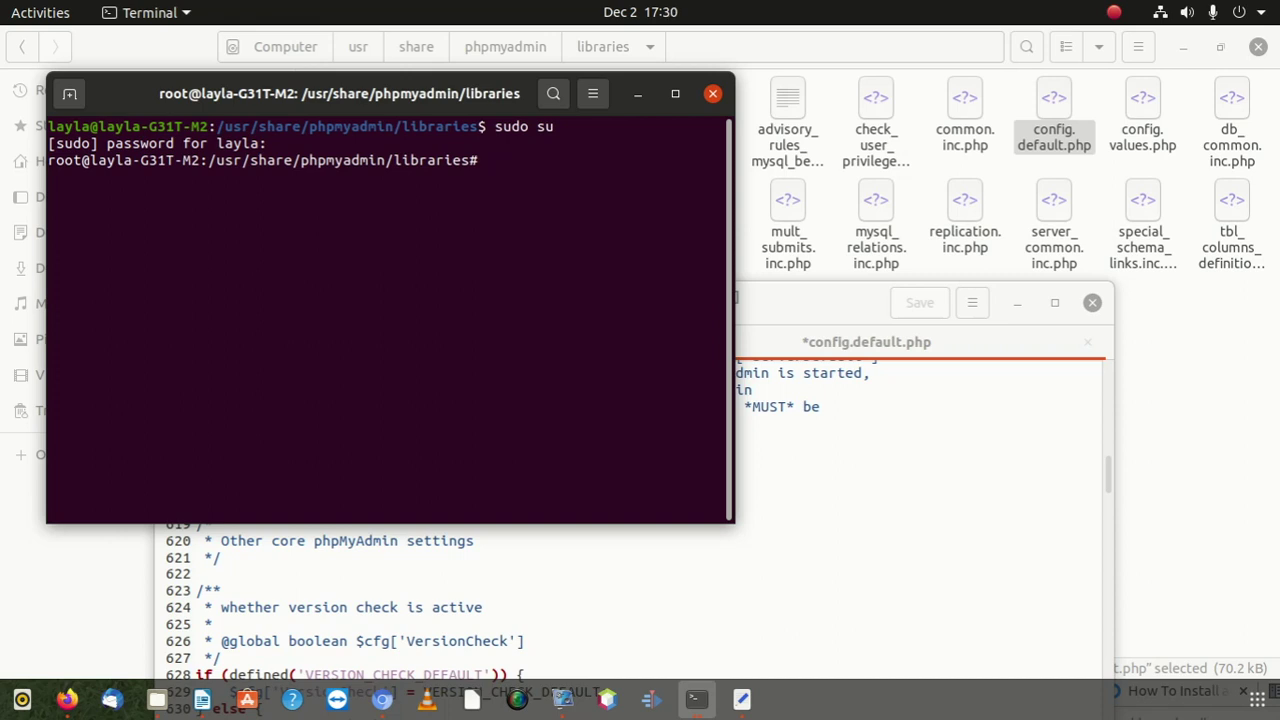
- Grant everyone full permissions on the file by running sudo chmod -R 777 config.default.php
type("sudo")
type("chmod -R 777")
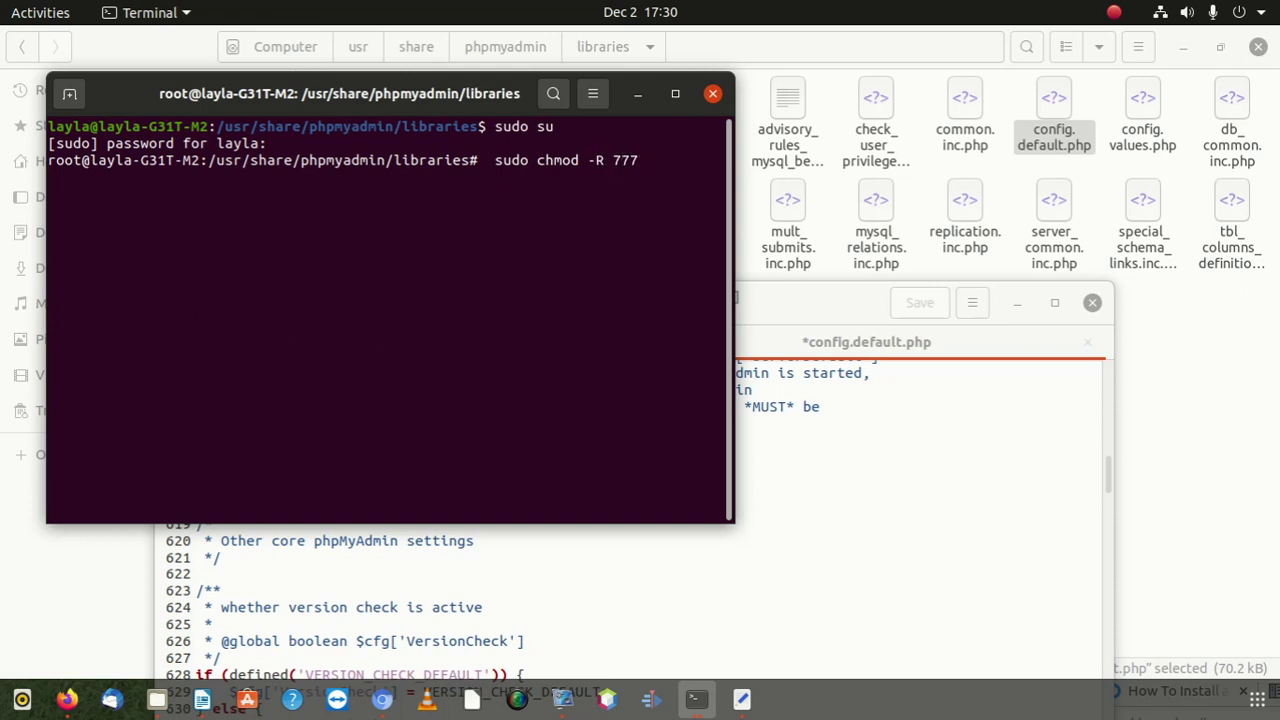
type(" confic")
key("BackSpace")
type("g.default,php")
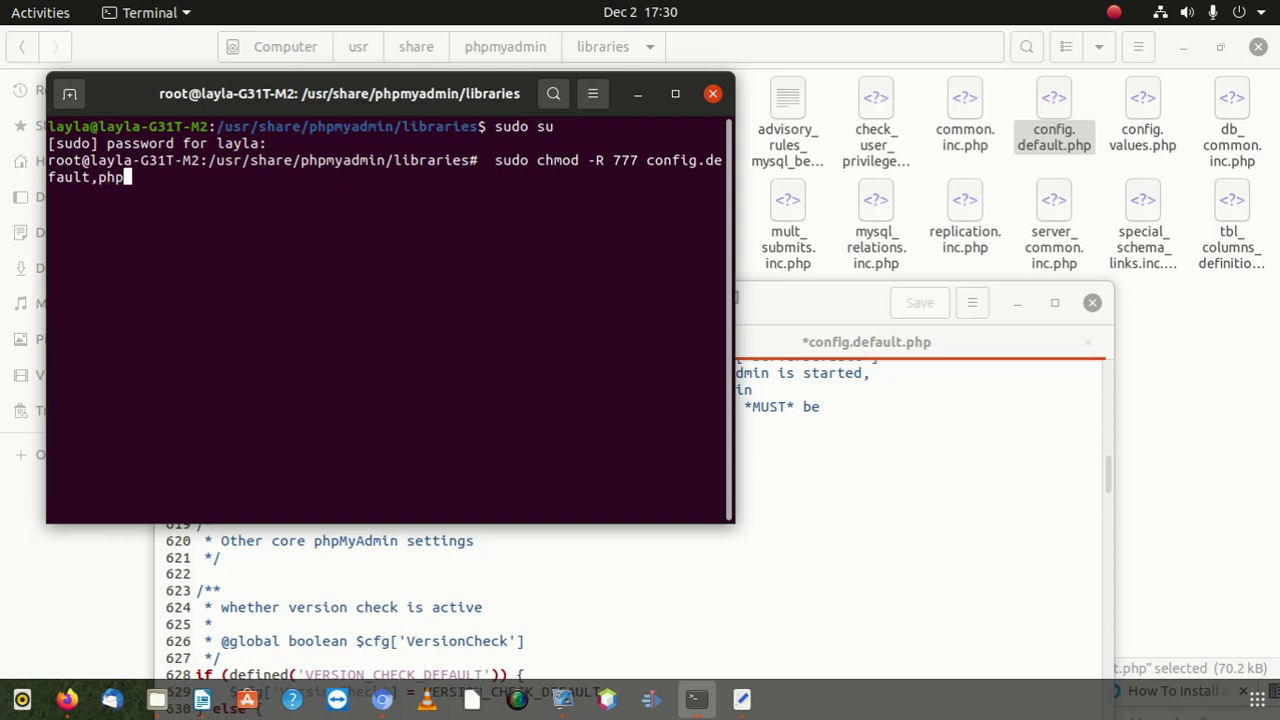
key("BackSpace")
key("BackSpace")
key("BackSpace")
key("BackSpace")
type(".php")
key("Return")
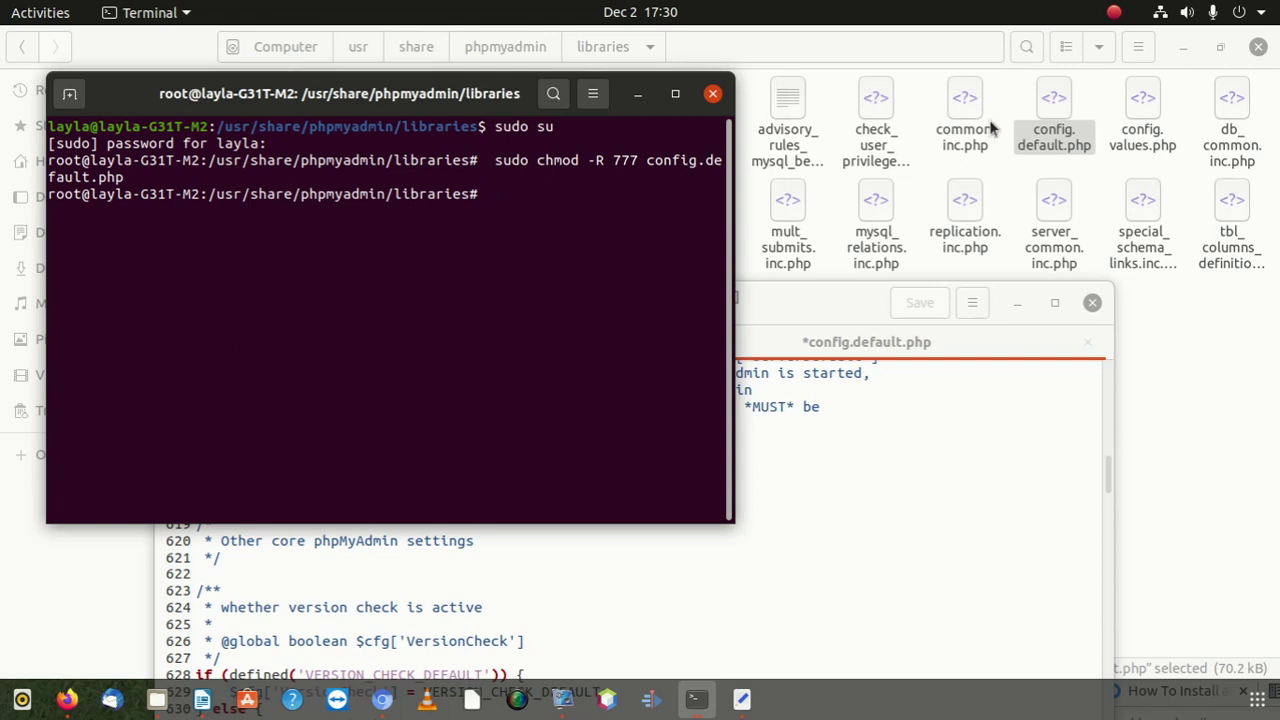
- Open config.default.php from the Files window in the text editor and move the editor window up to the top of the desktop
left_click(1027, 137)
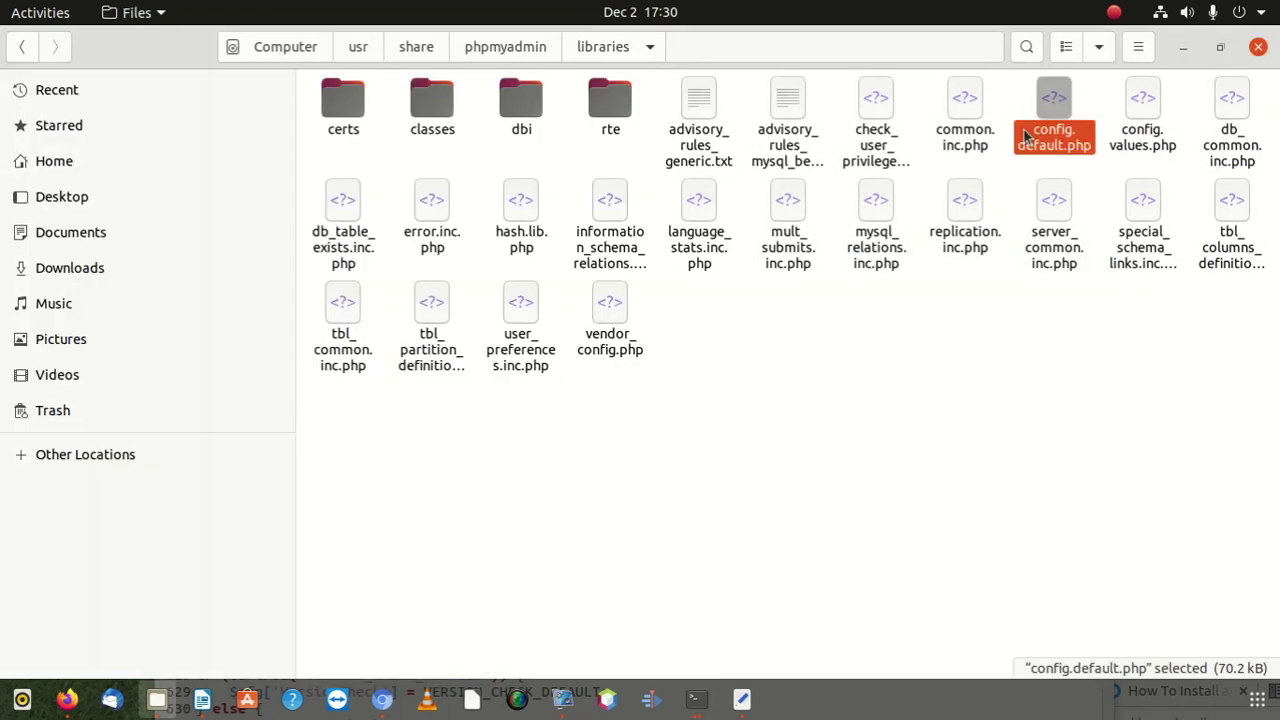
right_click(1027, 137)
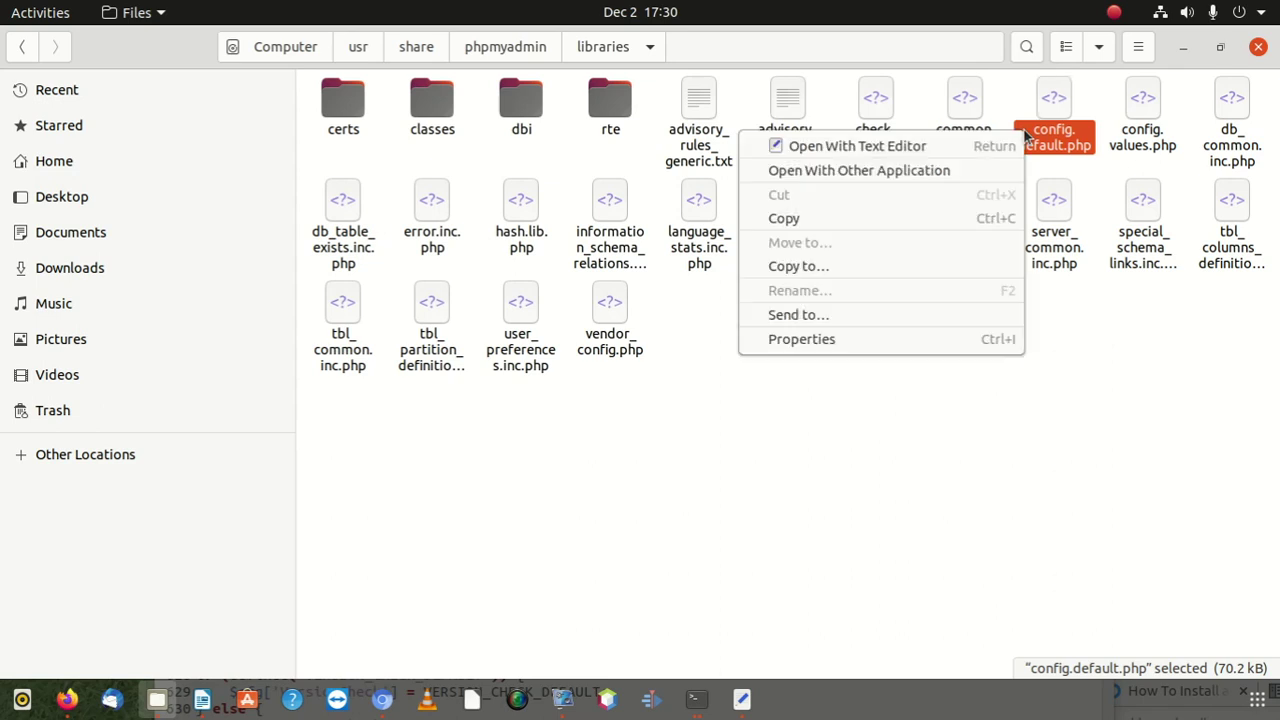
left_click(866, 146)
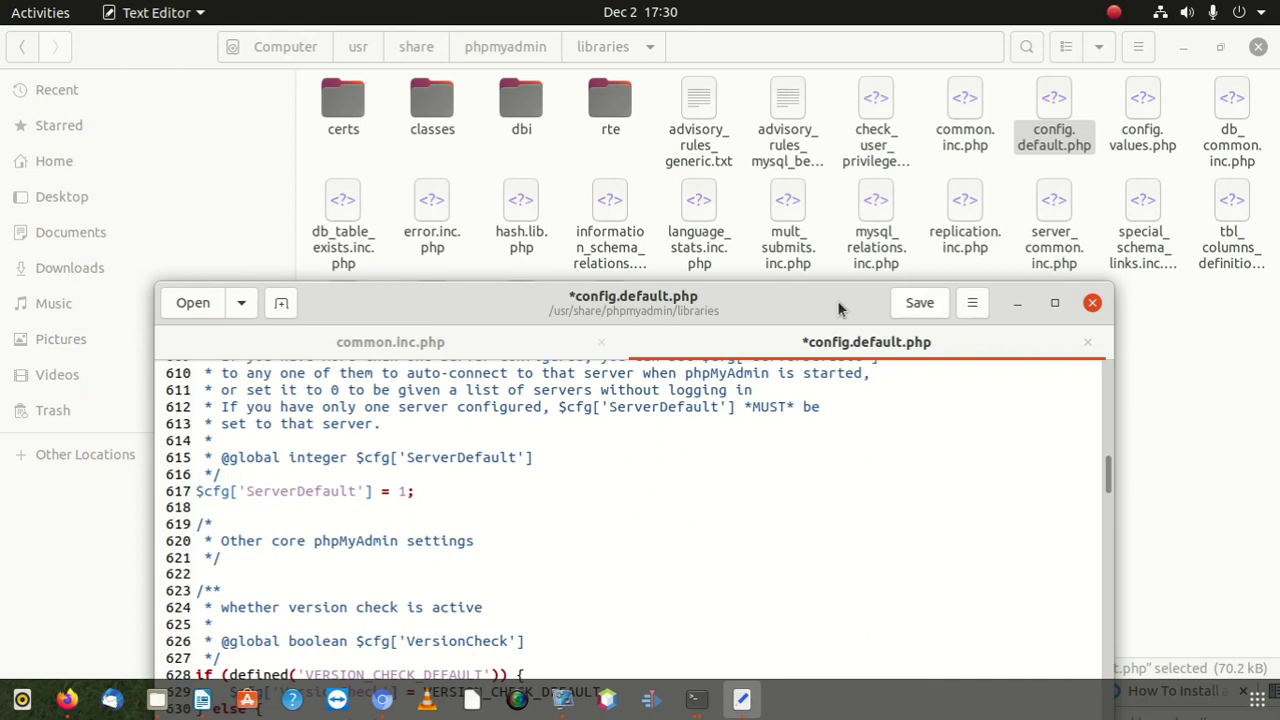
left_click_drag(837, 300, 828, 48)
- Search config.default.php for $cfg['ExecTimeLimit'] to locate the maximum execution time setting
key("ctrl+f")
key("Escape")
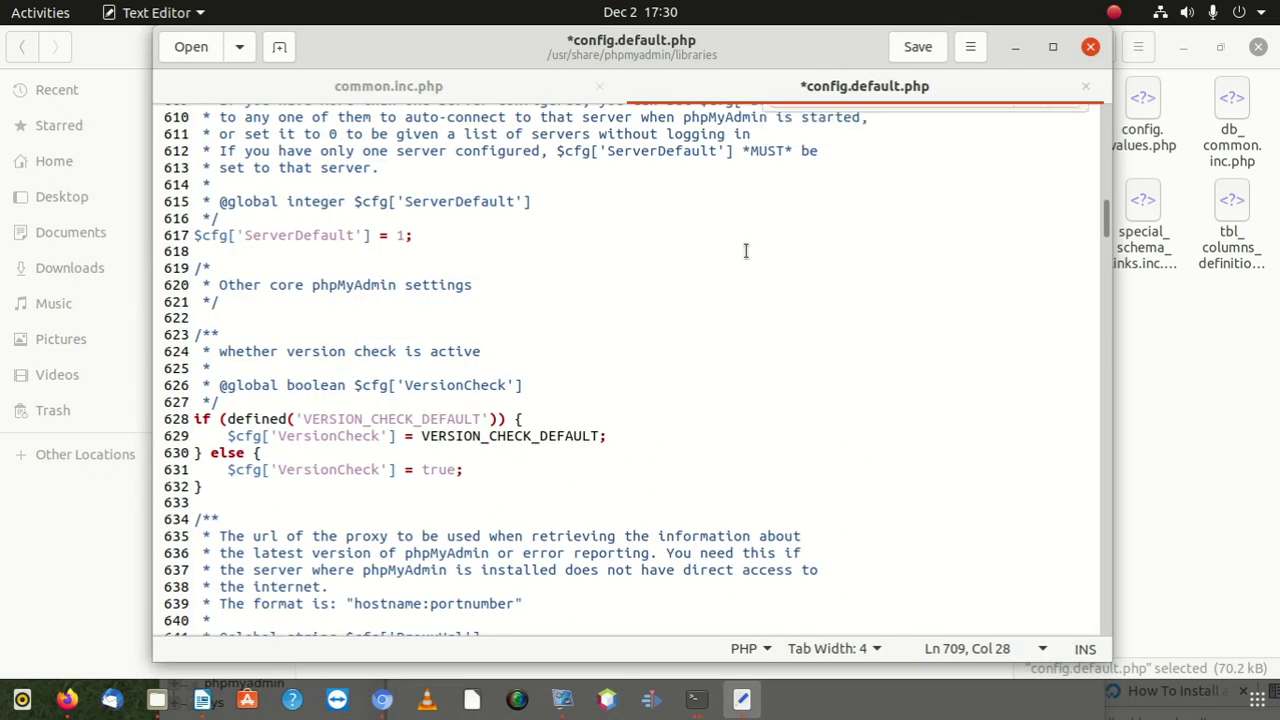
key("ctrl+f")
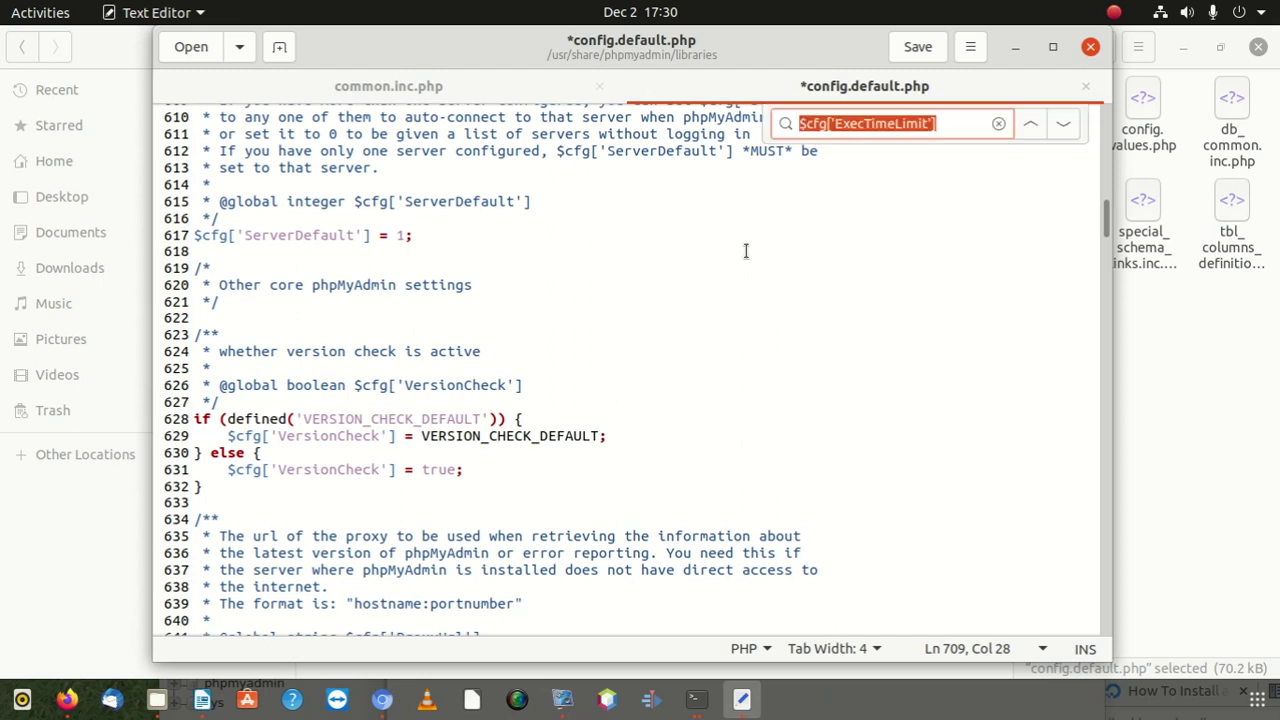
left_click_drag(942, 122, 790, 112)
key("Escape")
key("ctrl+f")
key("ctrl+c")
key("BackSpace")
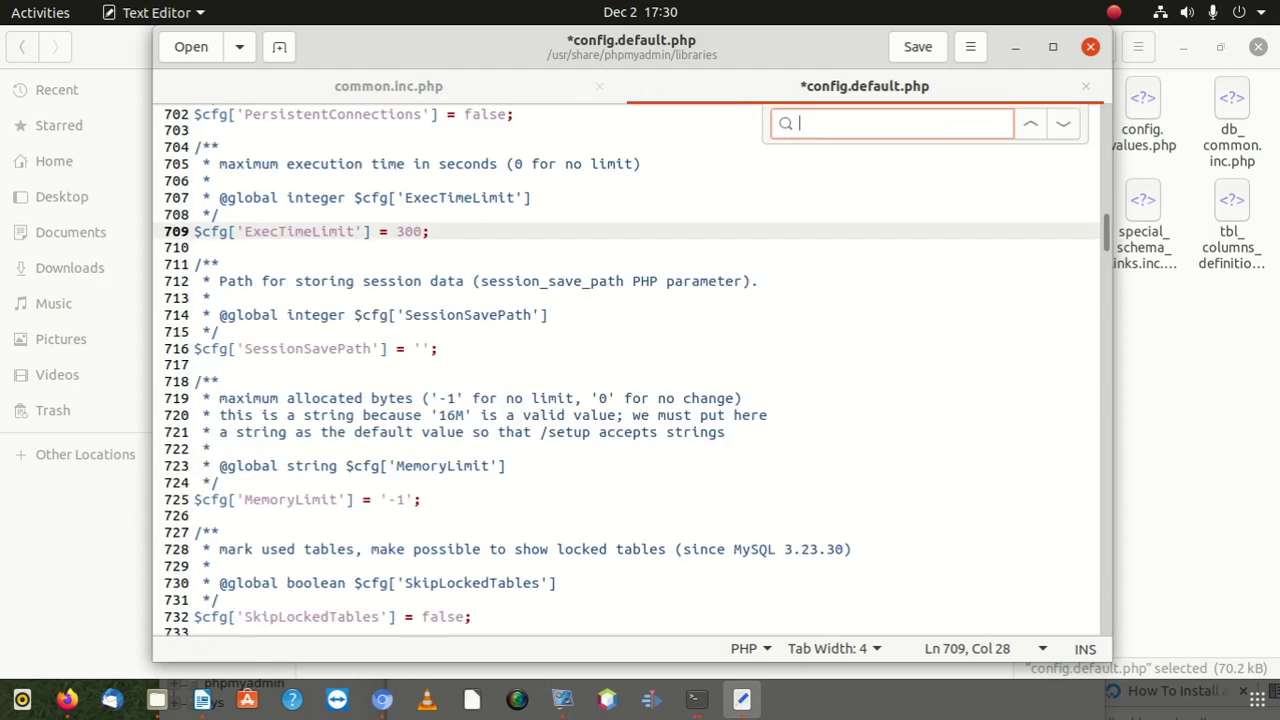
key("ctrl+v")
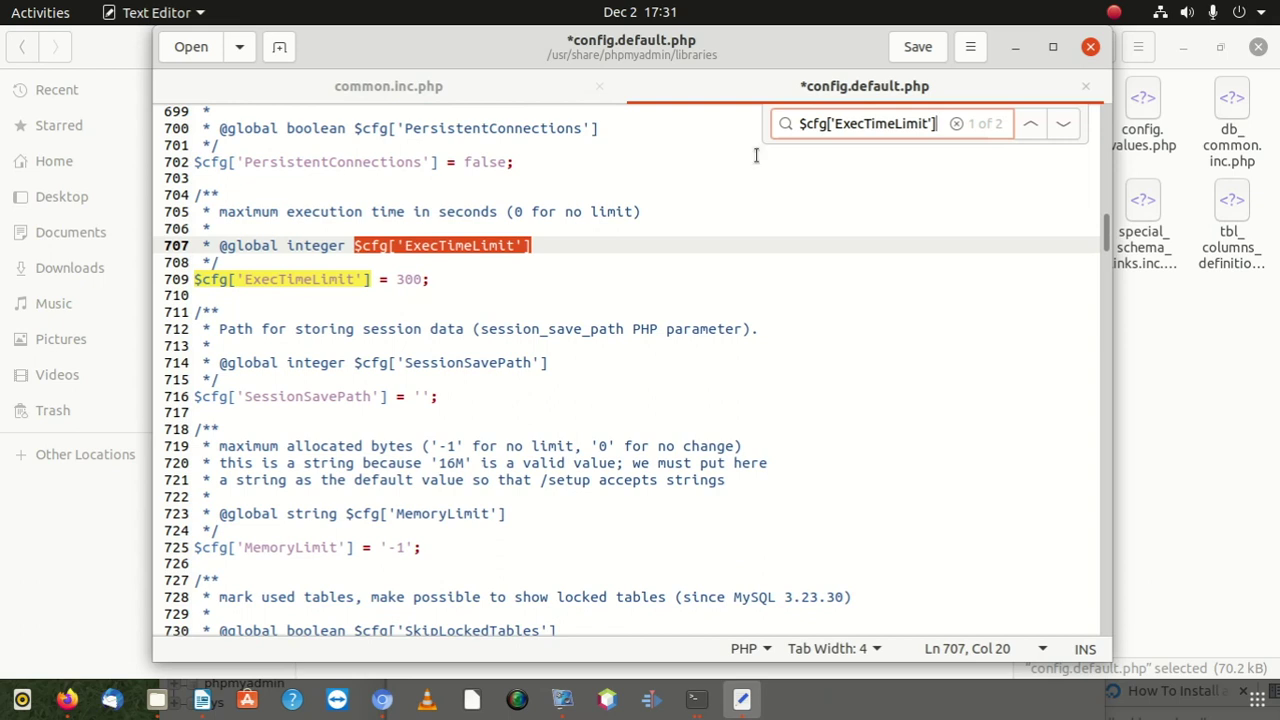